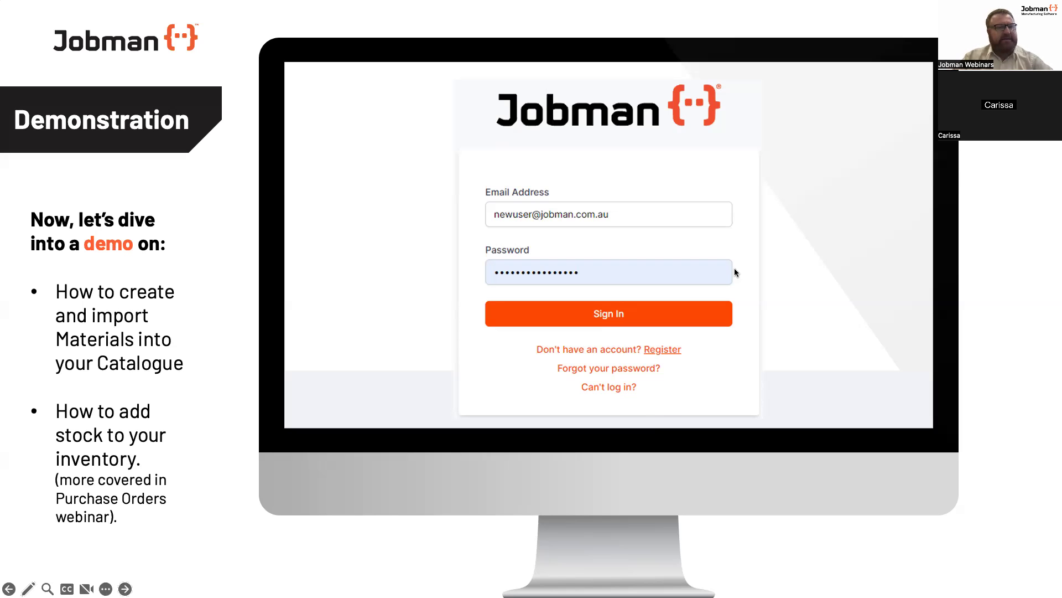
# Switch to Jobman in Chrome and look through the catalogue's services, products and materials, including the materials in the MDF category
pyautogui.press('super+Tab')
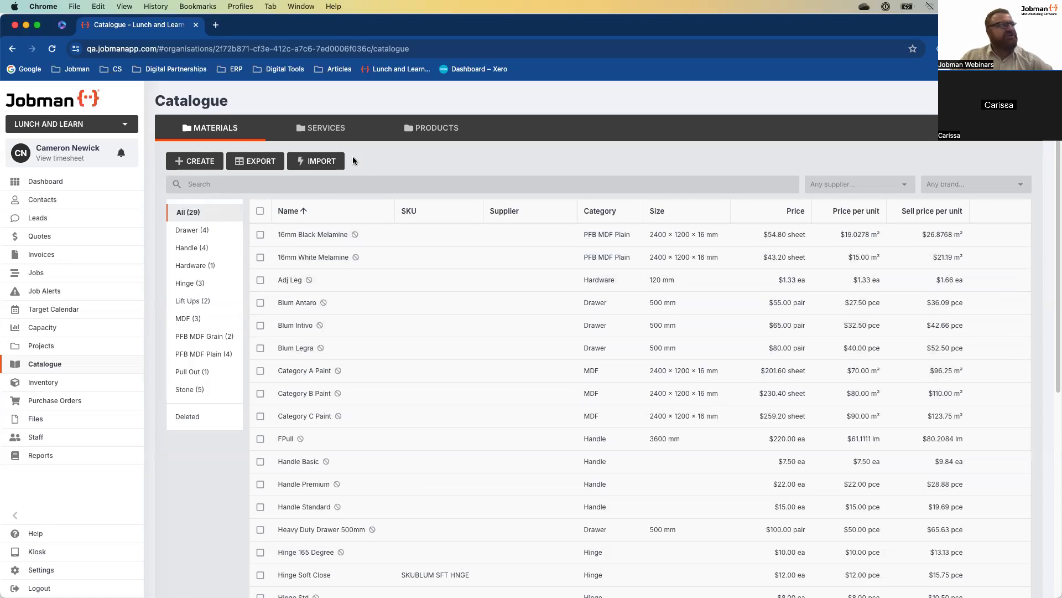
pyautogui.click(325, 133)
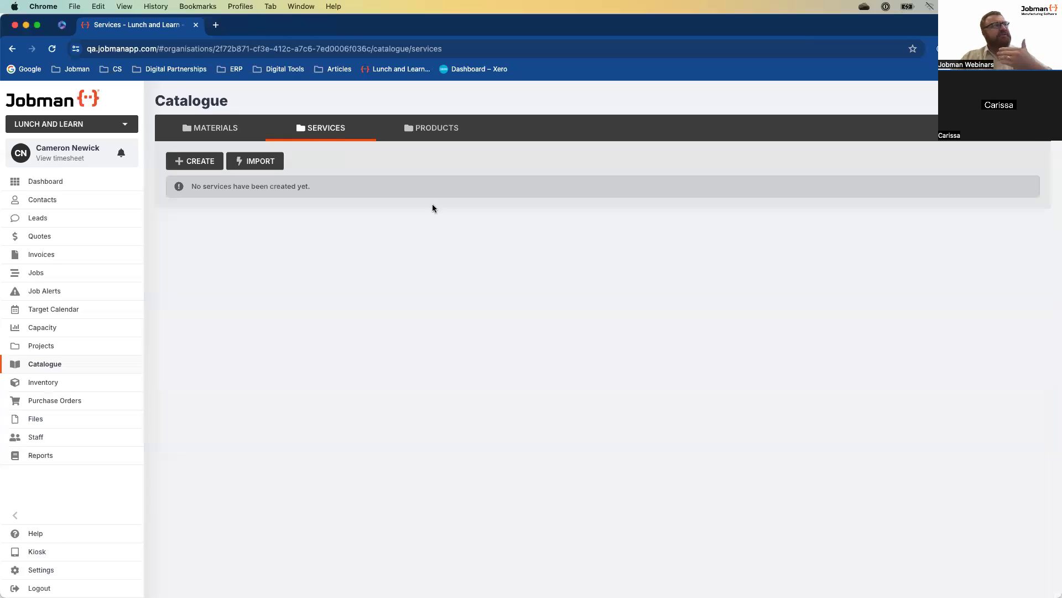
pyautogui.click(437, 138)
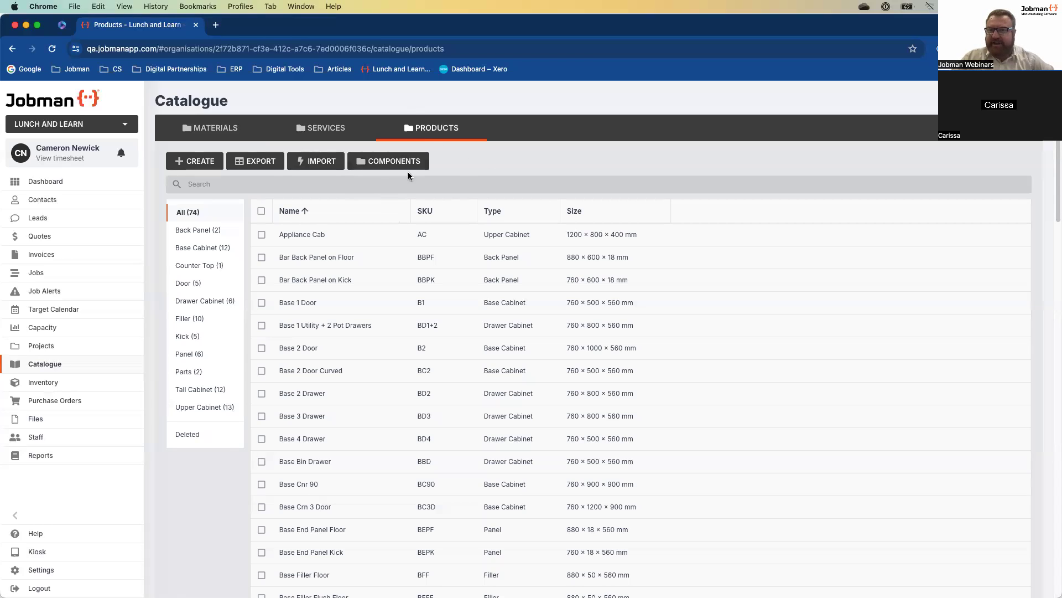
pyautogui.click(206, 133)
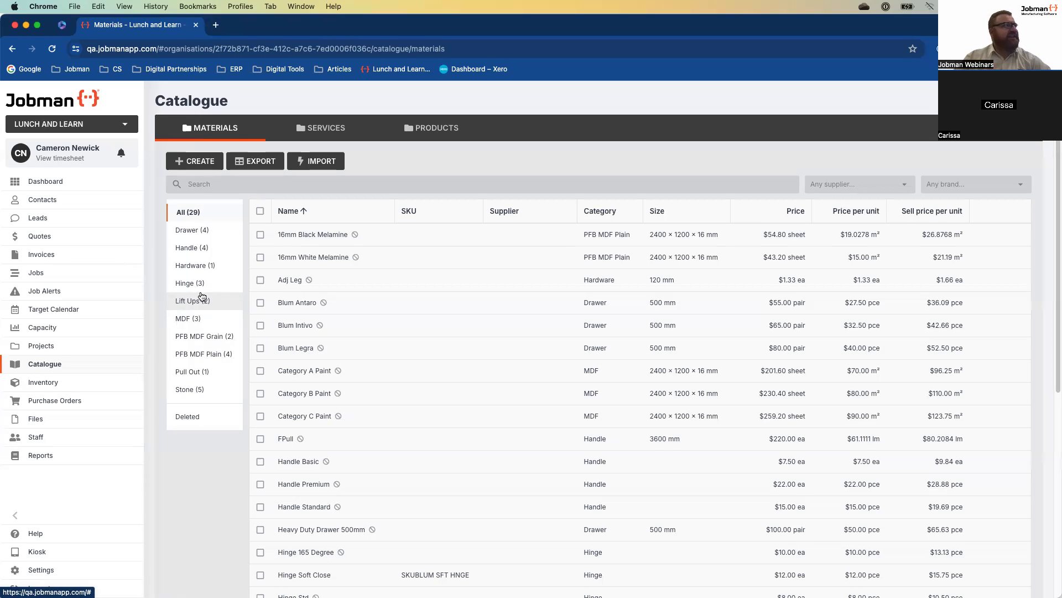
pyautogui.click(198, 319)
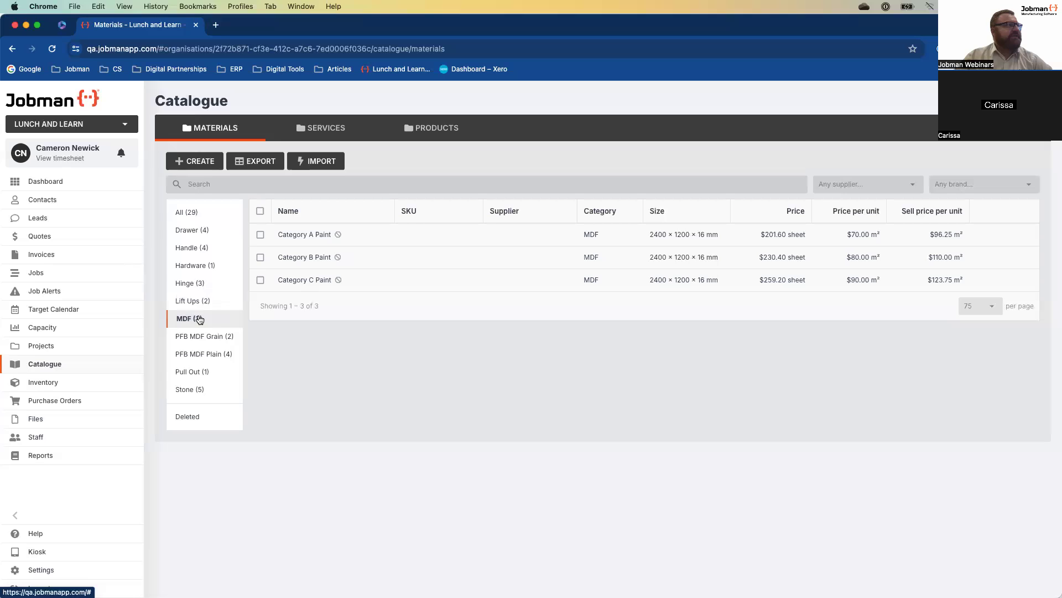
pyautogui.click(204, 219)
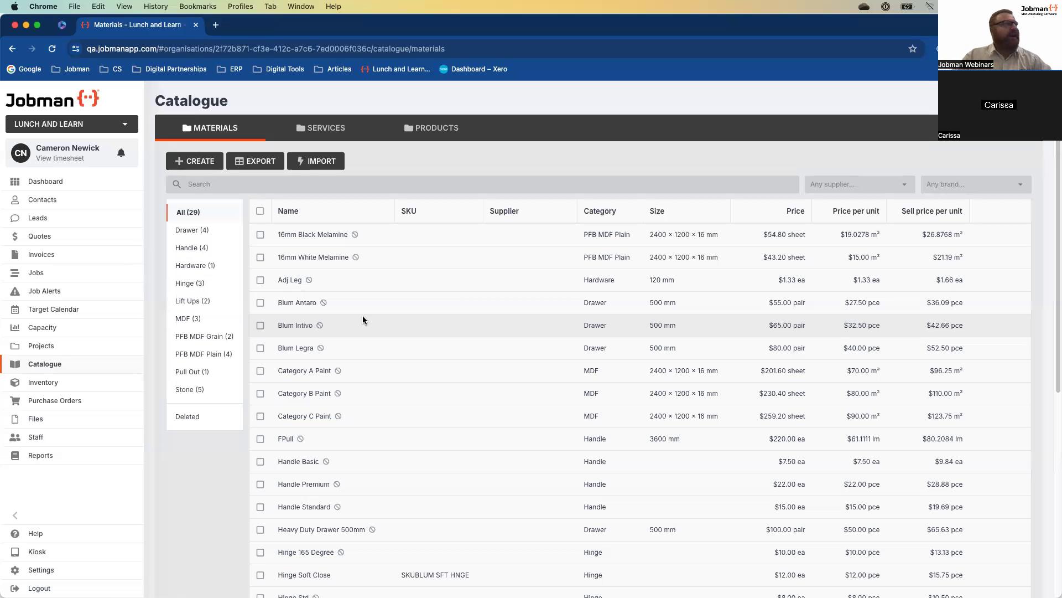
# Open the catalogue pricing settings to review the default overhead, wastage and profit for labour, materials and services
pyautogui.click(72, 577)
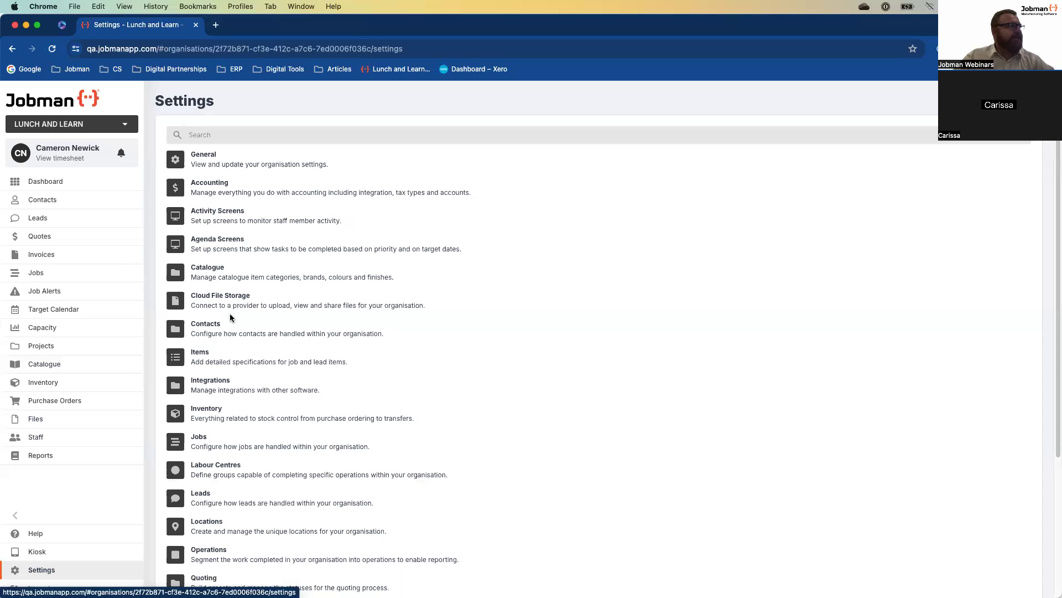
pyautogui.click(210, 274)
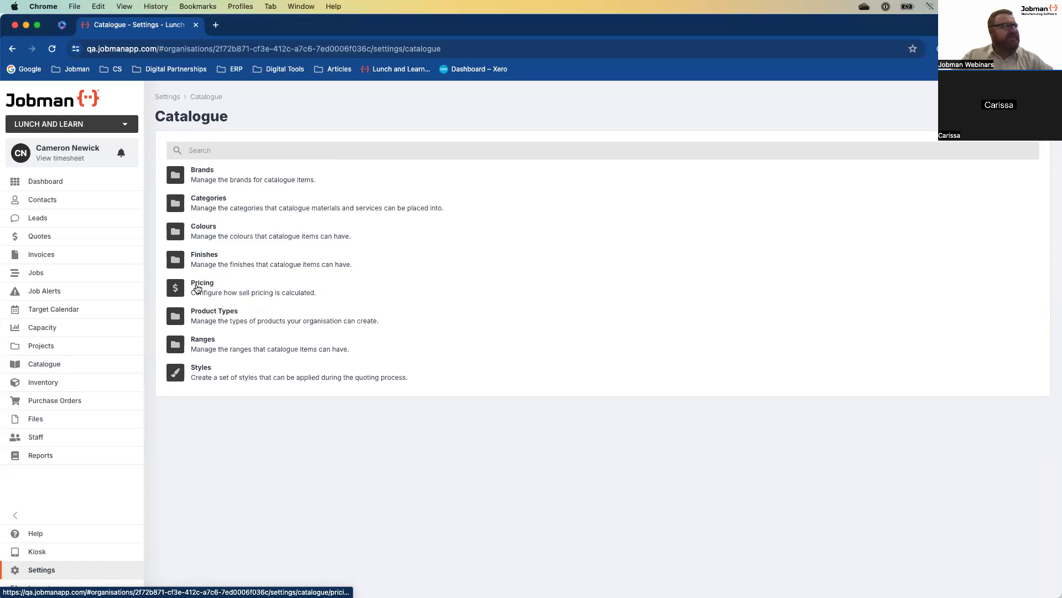
pyautogui.click(197, 287)
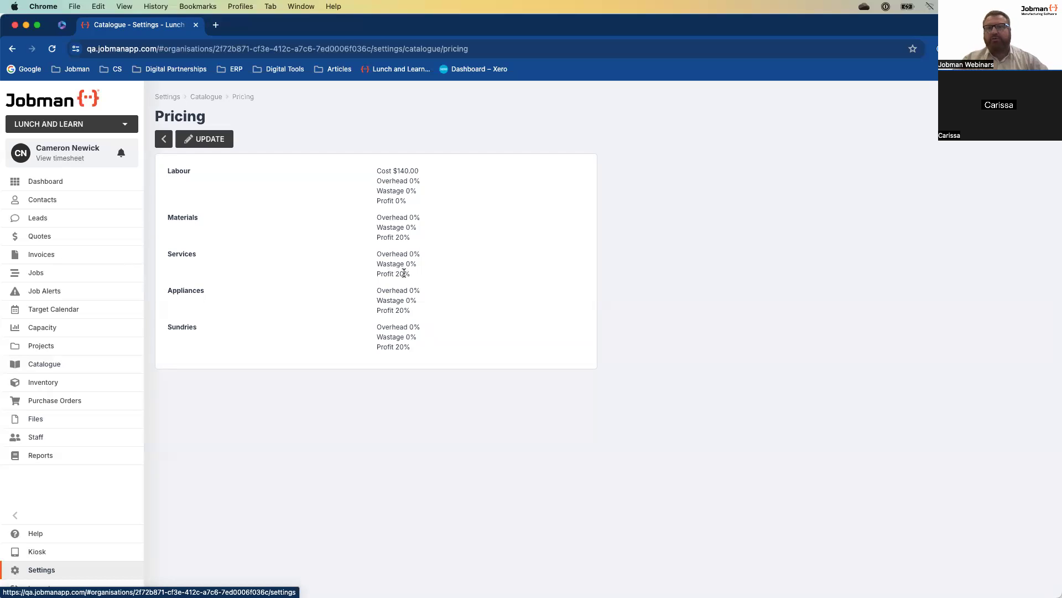
# Open the catalogue category settings and show more categories per page
pyautogui.click(208, 98)
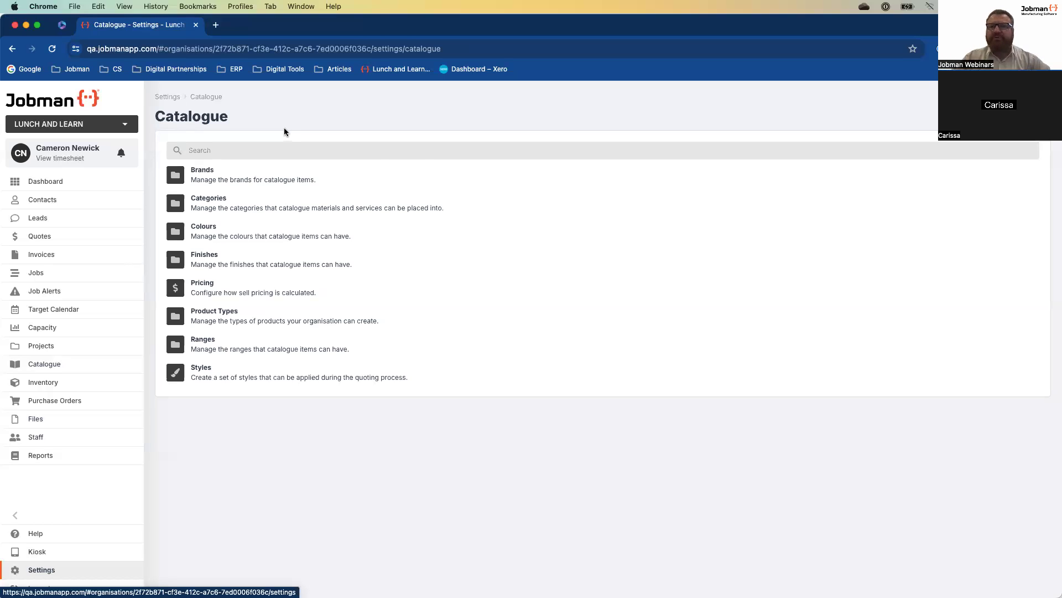
pyautogui.click(212, 202)
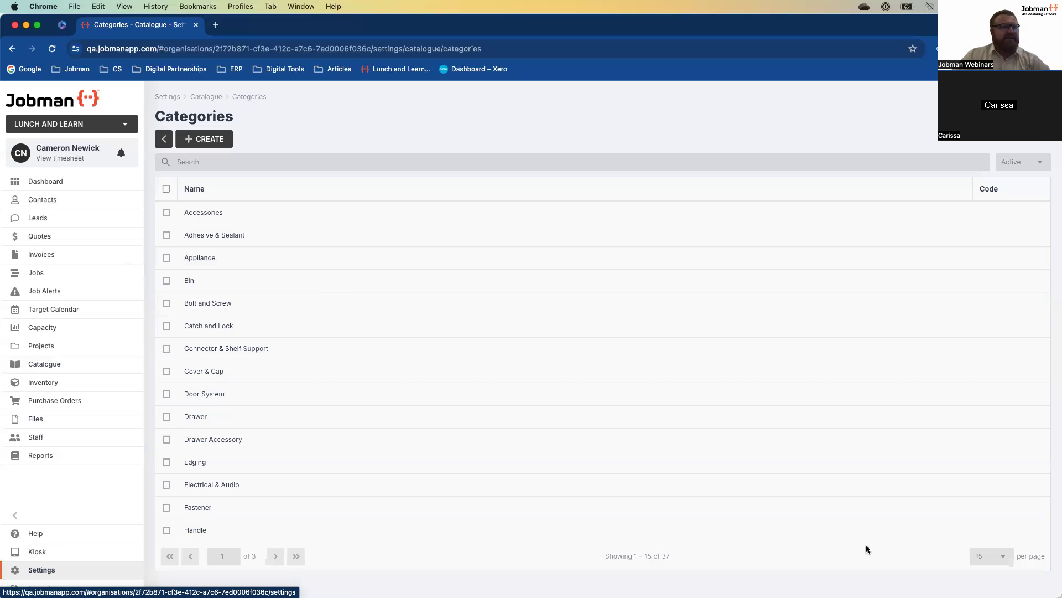
pyautogui.click(1002, 560)
pyautogui.click(984, 535)
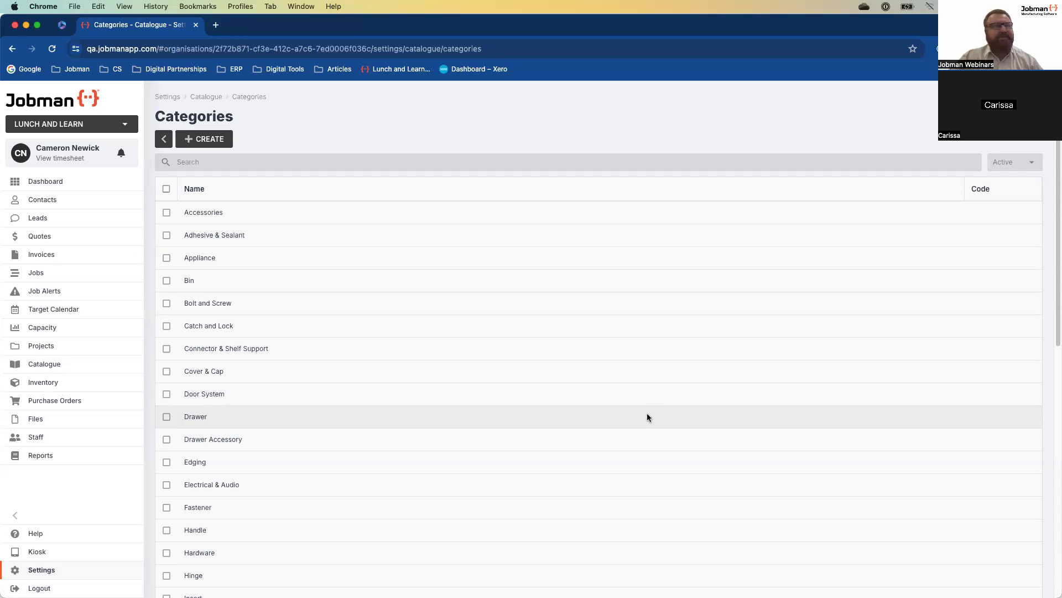
# Open the MDF category for editing to review its overhead, wastage and profit margin, and return to the categories without saving
pyautogui.scroll(-3, 359, 415)
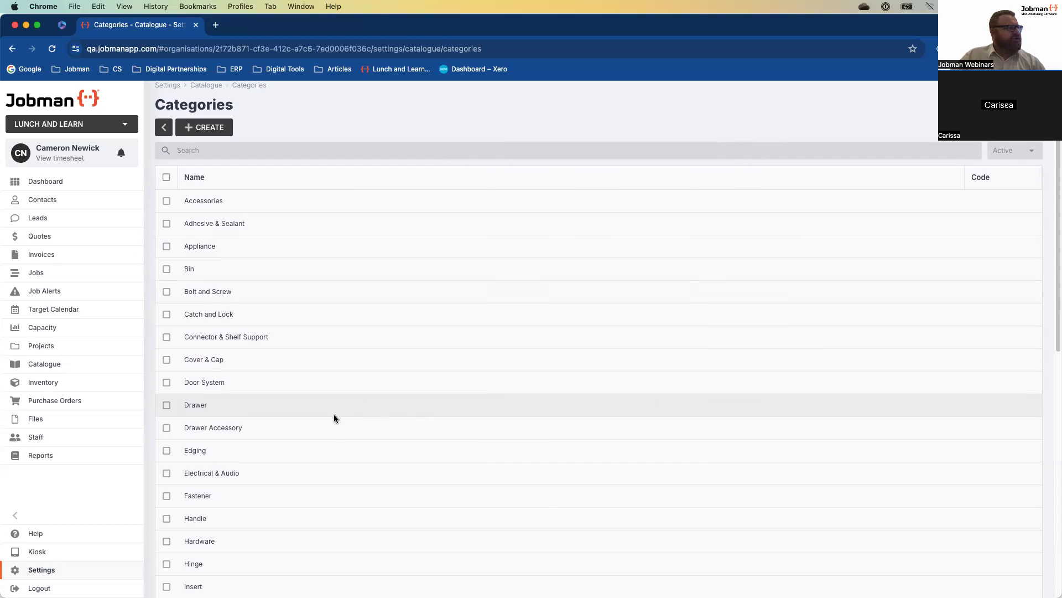
pyautogui.scroll(-1, 333, 415)
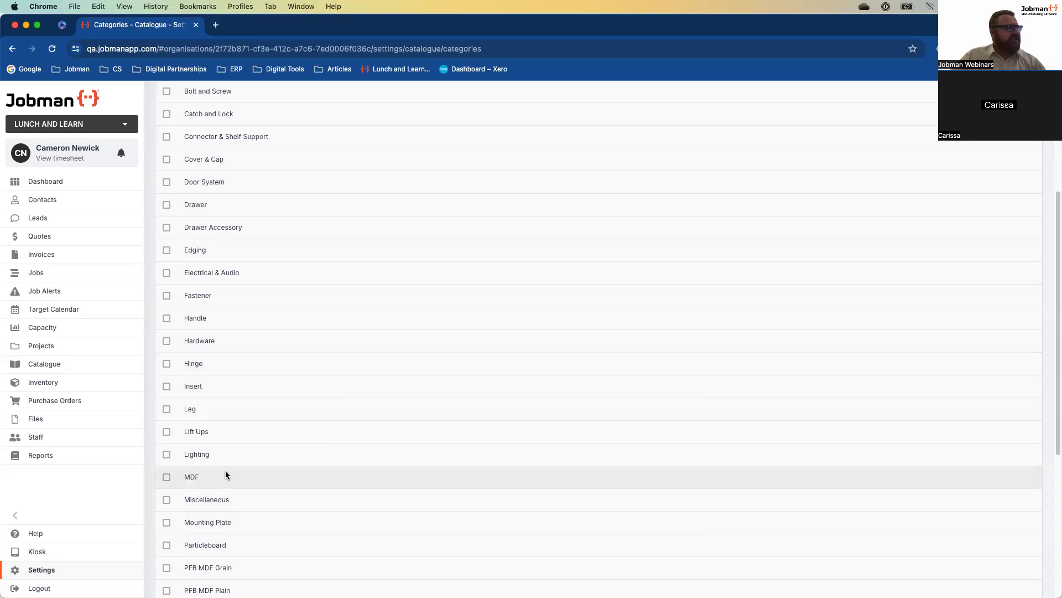
pyautogui.click(194, 480)
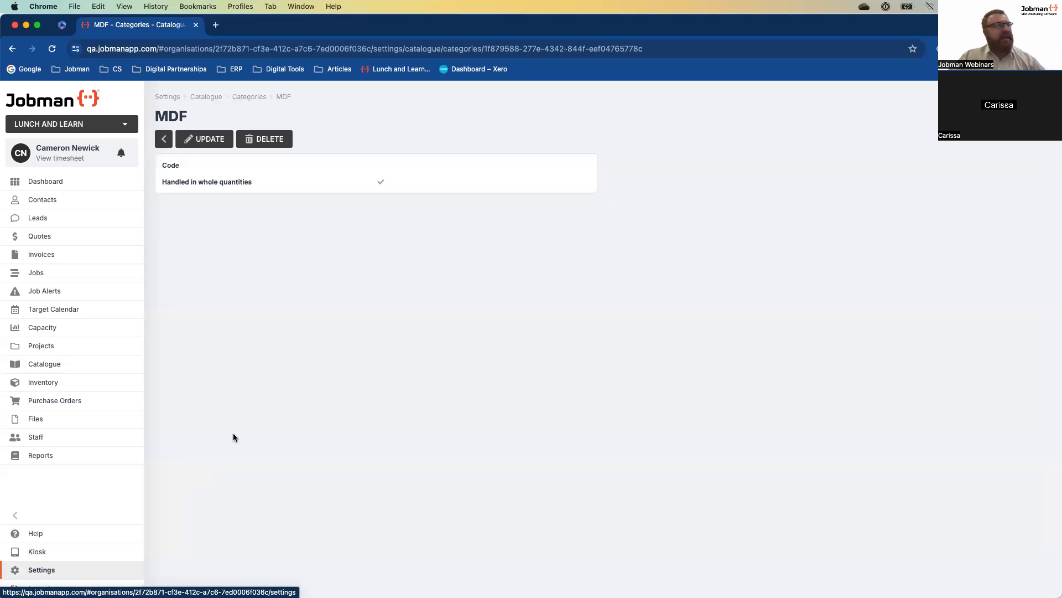
pyautogui.click(214, 143)
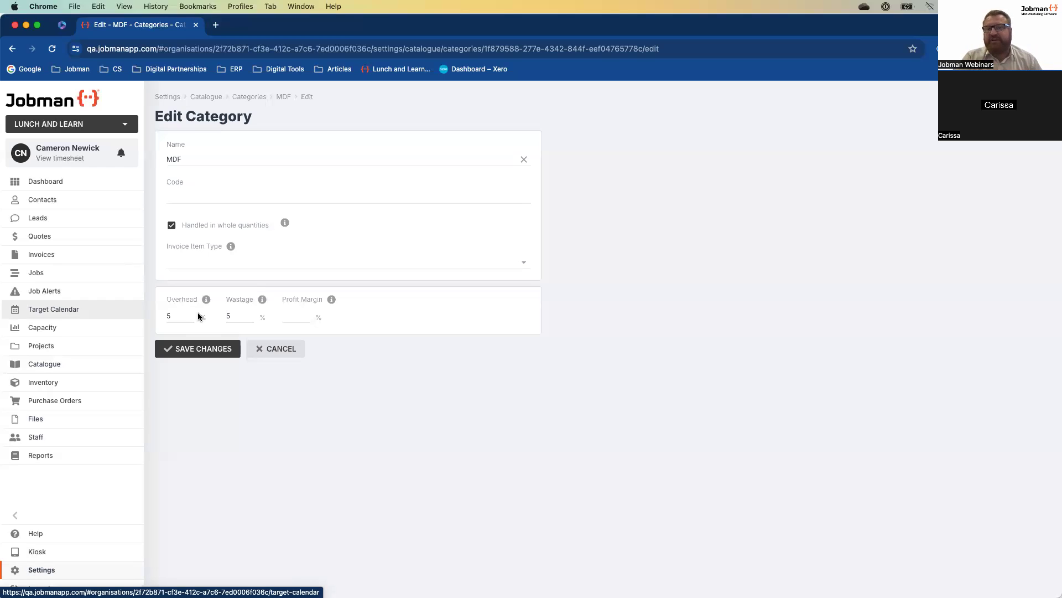
pyautogui.click(284, 348)
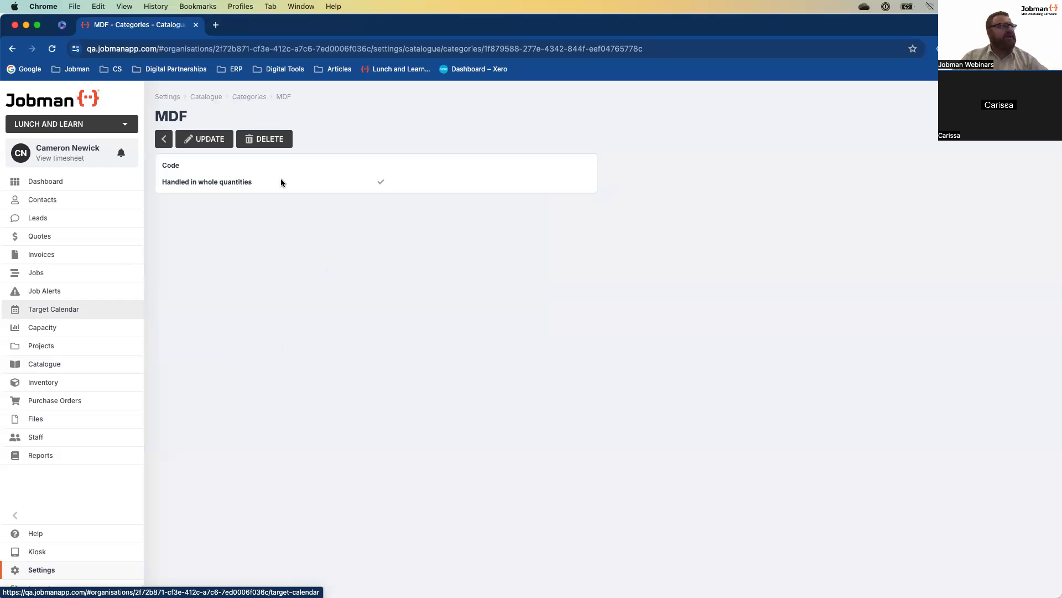
pyautogui.click(245, 99)
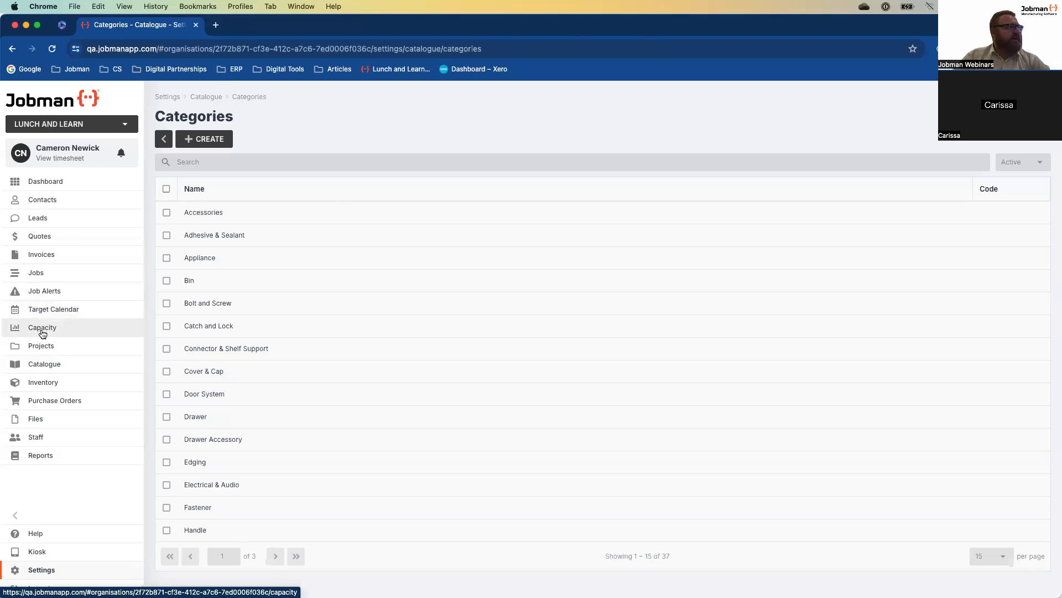
# Open the 16mm Black Melamine material from the catalogue for editing
pyautogui.click(48, 364)
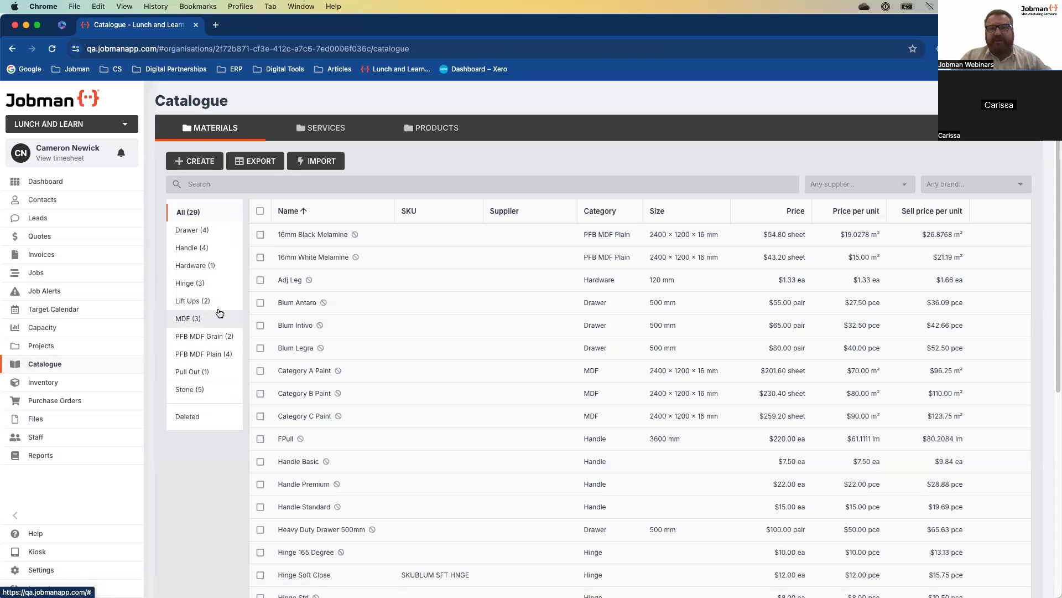
pyautogui.click(303, 239)
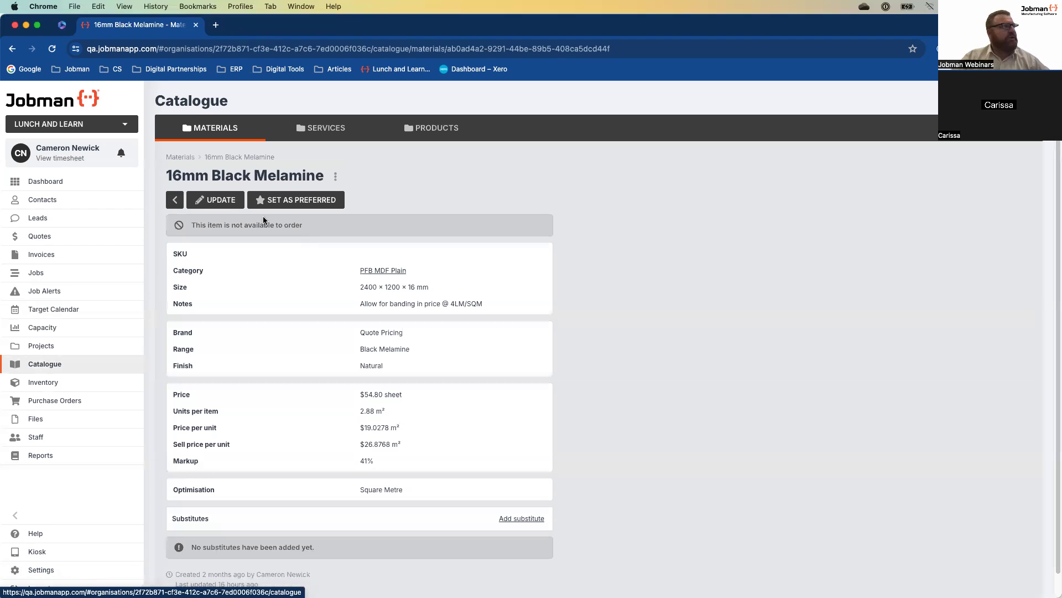
pyautogui.click(214, 200)
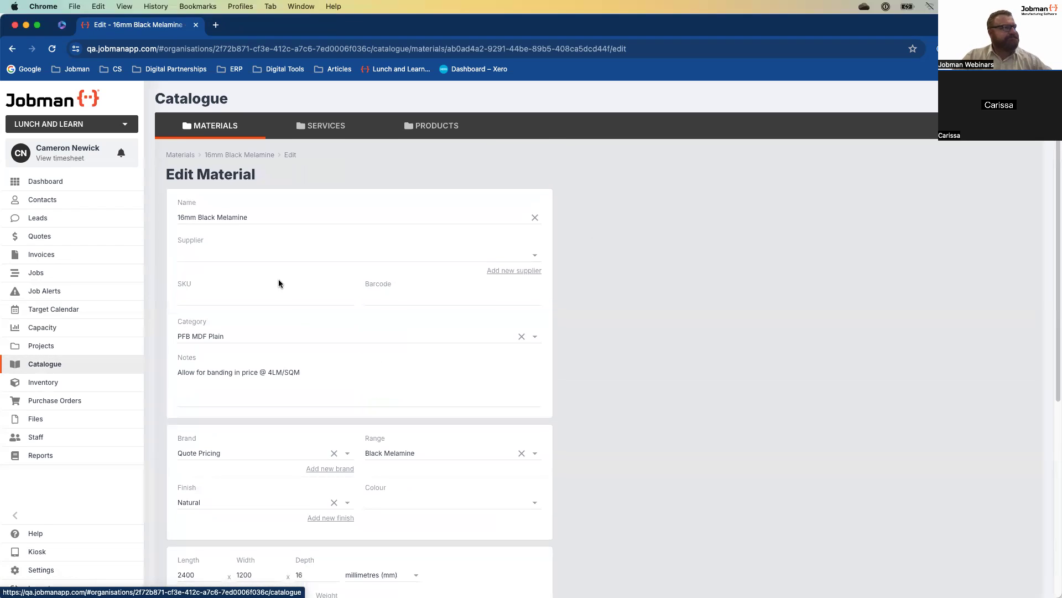
# Examine the material's supplier, category, notes, brand, range, finish, dimensions, pricing, optimisation and status fields
pyautogui.scroll(-4, 282, 285)
pyautogui.scroll(-1, 304, 357)
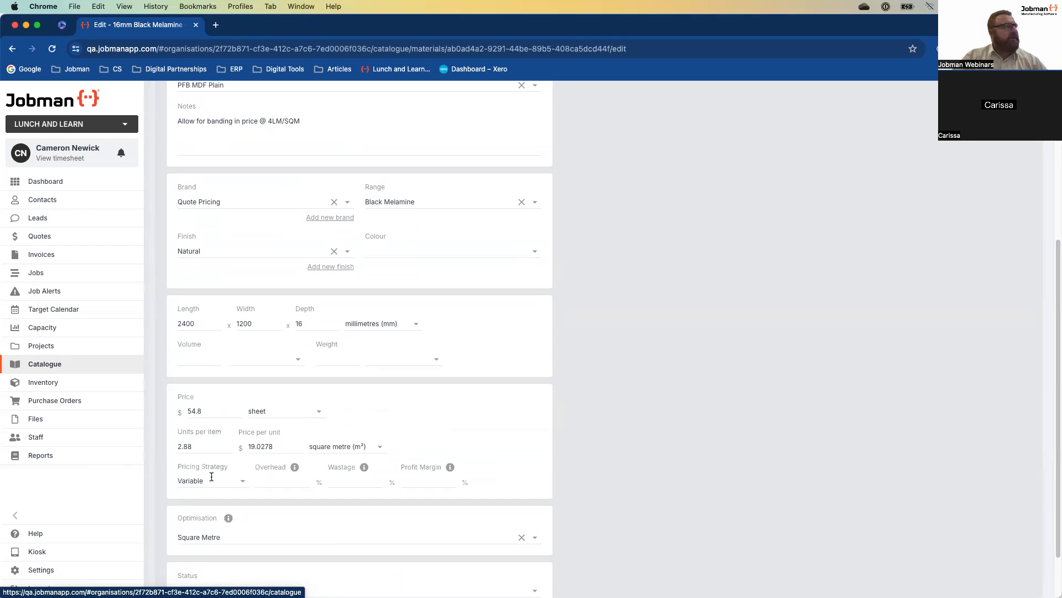
pyautogui.scroll(5, 248, 449)
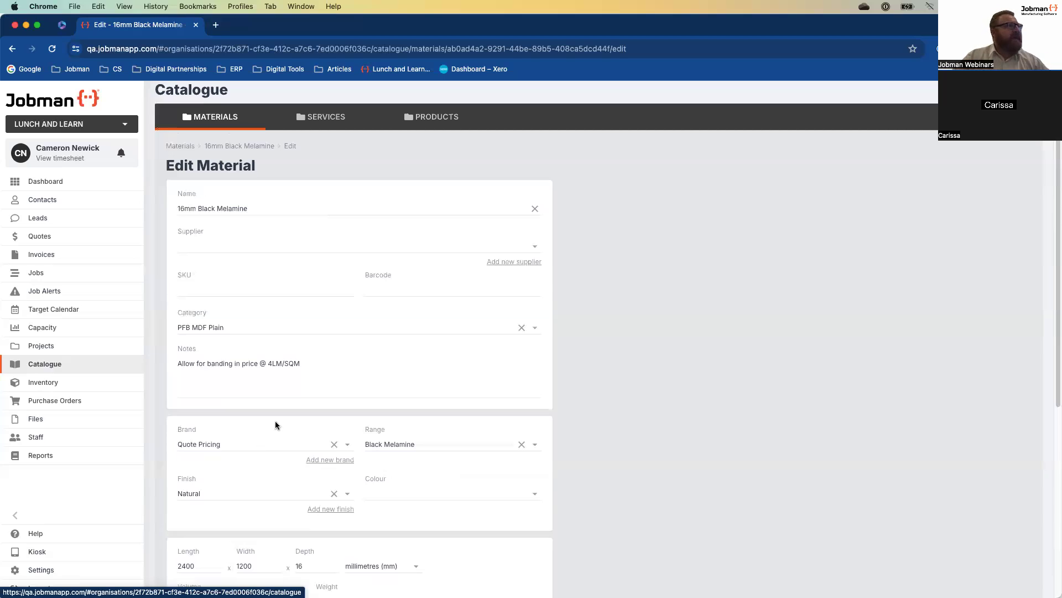
pyautogui.scroll(-1, 287, 195)
pyautogui.scroll(-1, 287, 306)
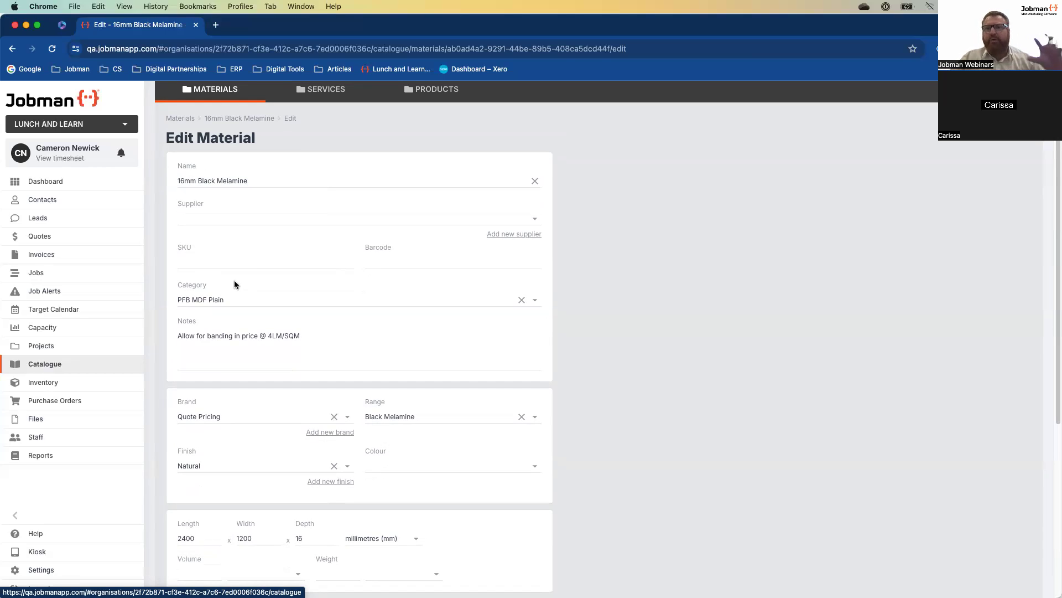
pyautogui.scroll(-2, 237, 305)
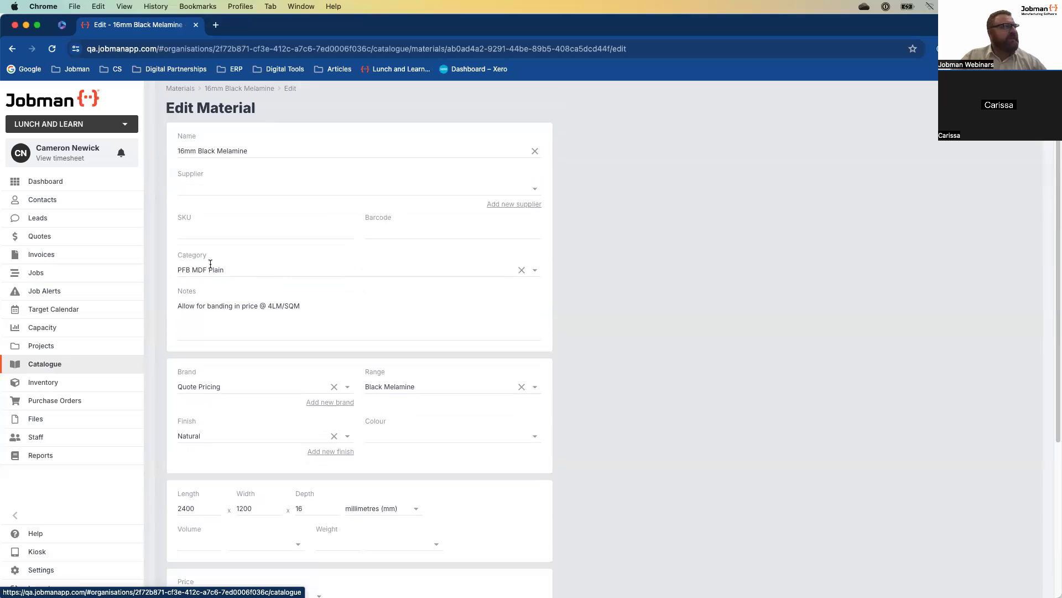
pyautogui.scroll(-5, 254, 151)
pyautogui.scroll(3, 254, 127)
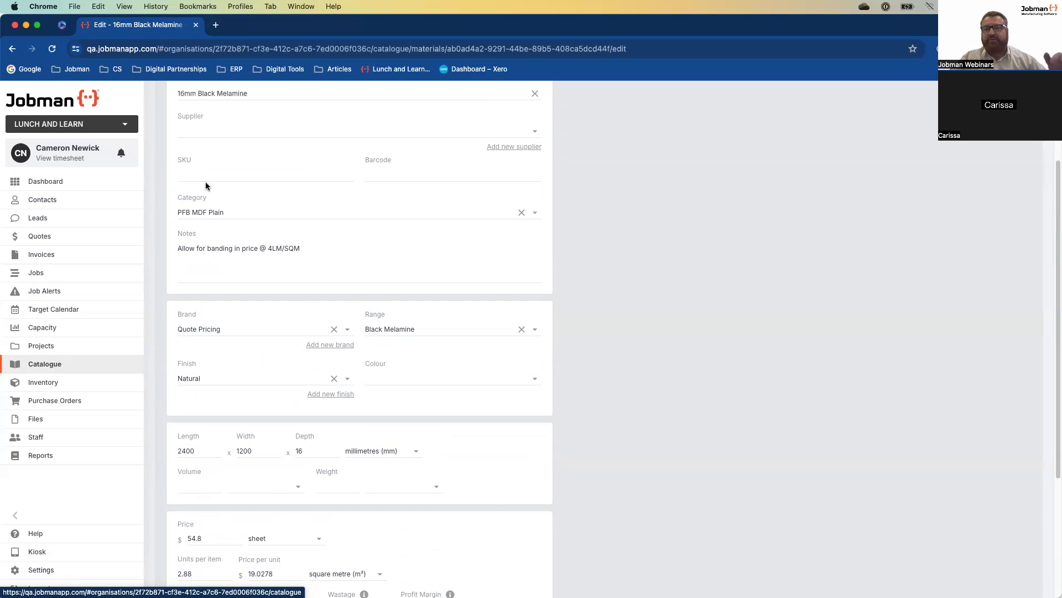
pyautogui.scroll(-2, 253, 264)
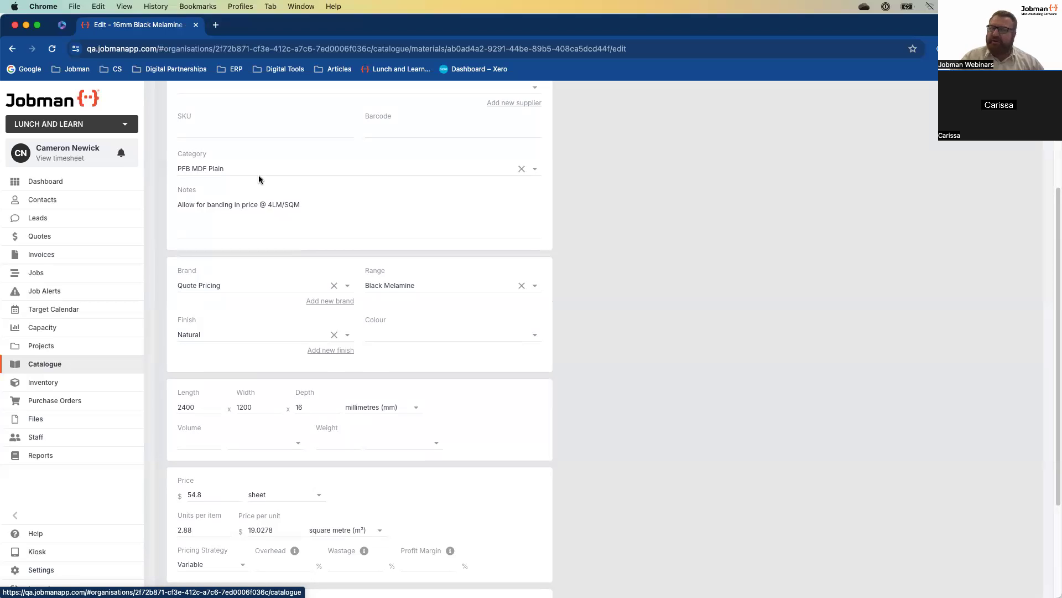
pyautogui.scroll(-1, 265, 210)
pyautogui.scroll(-3, 272, 262)
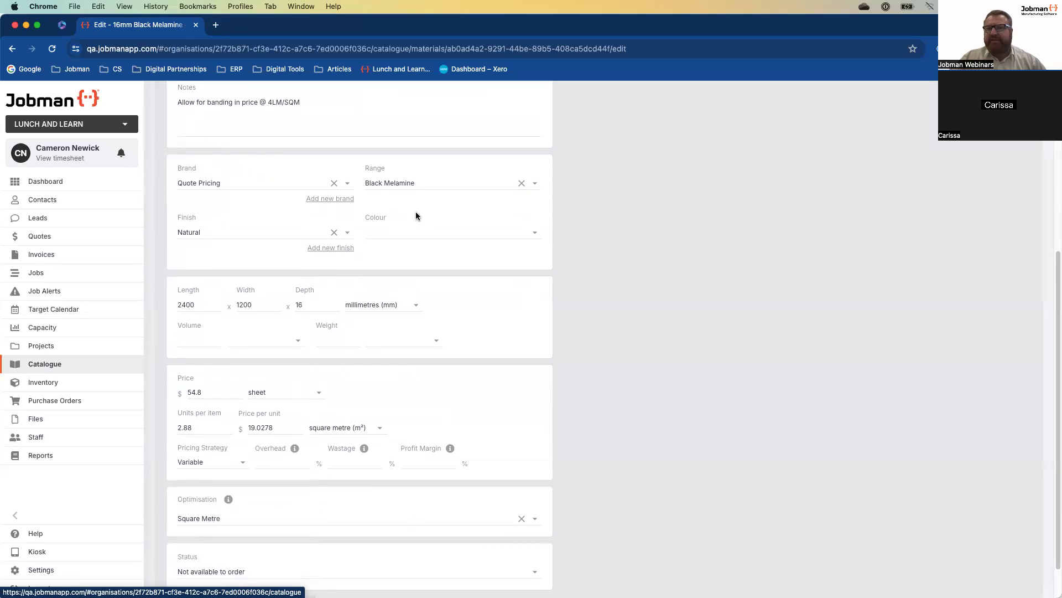
pyautogui.scroll(-2, 416, 211)
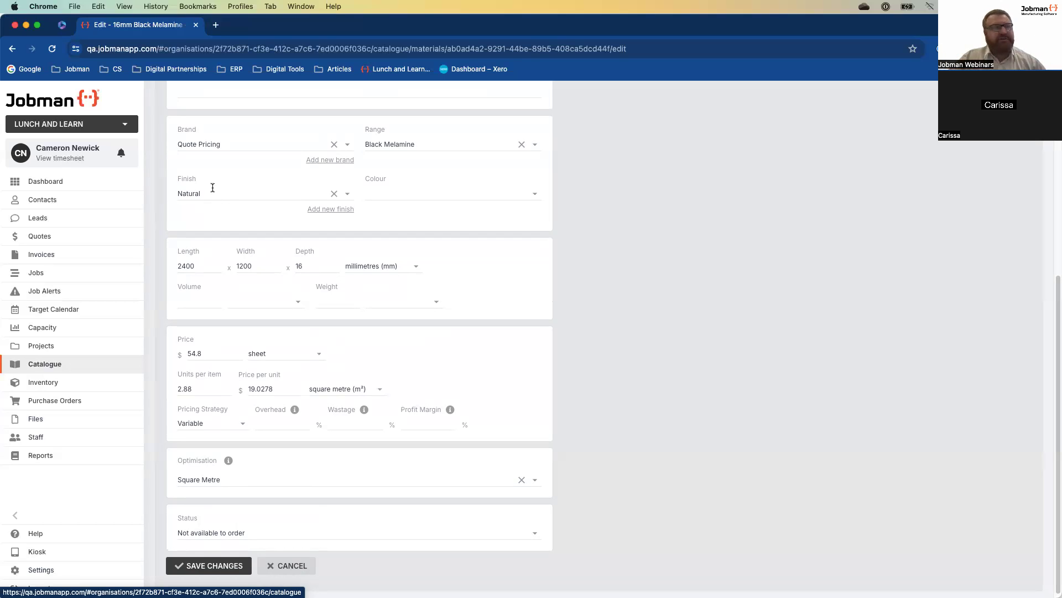
pyautogui.scroll(-1, 212, 189)
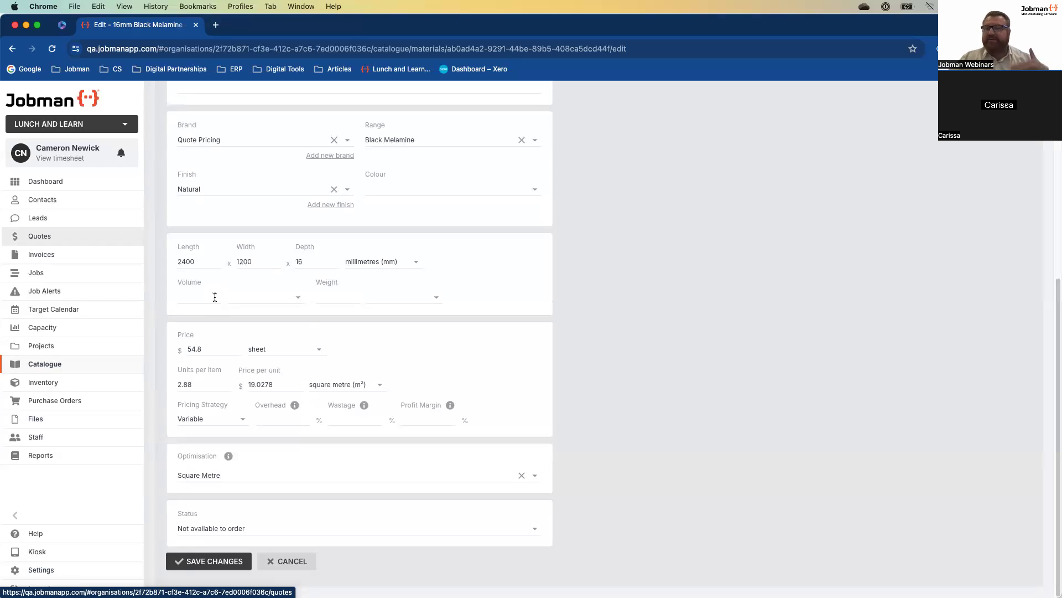
# Check the weight unit options without choosing one and compare the material's dimensions with its price and units per item
pyautogui.click(436, 299)
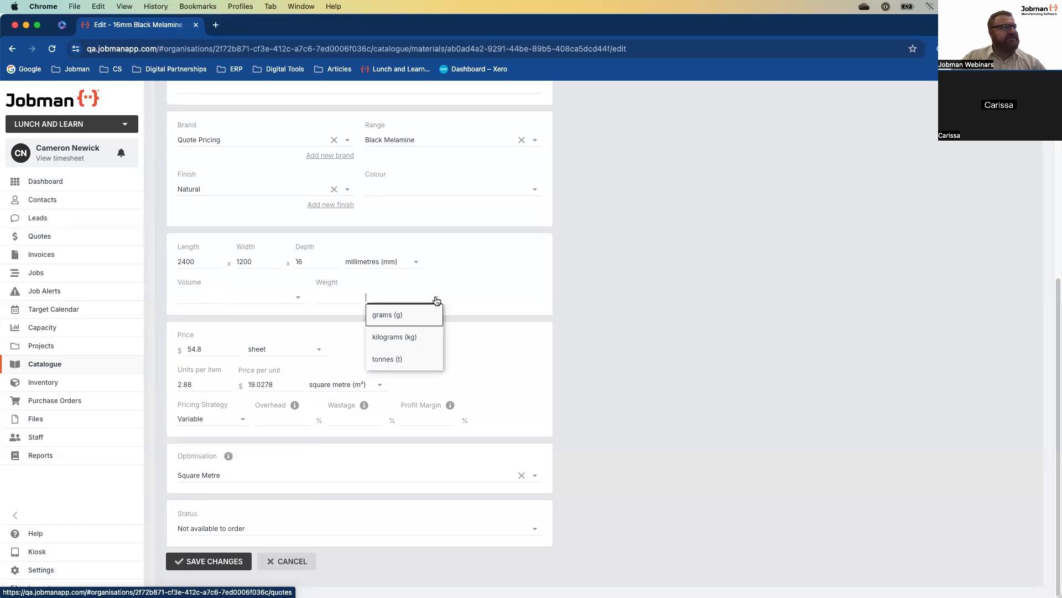
pyautogui.click(460, 301)
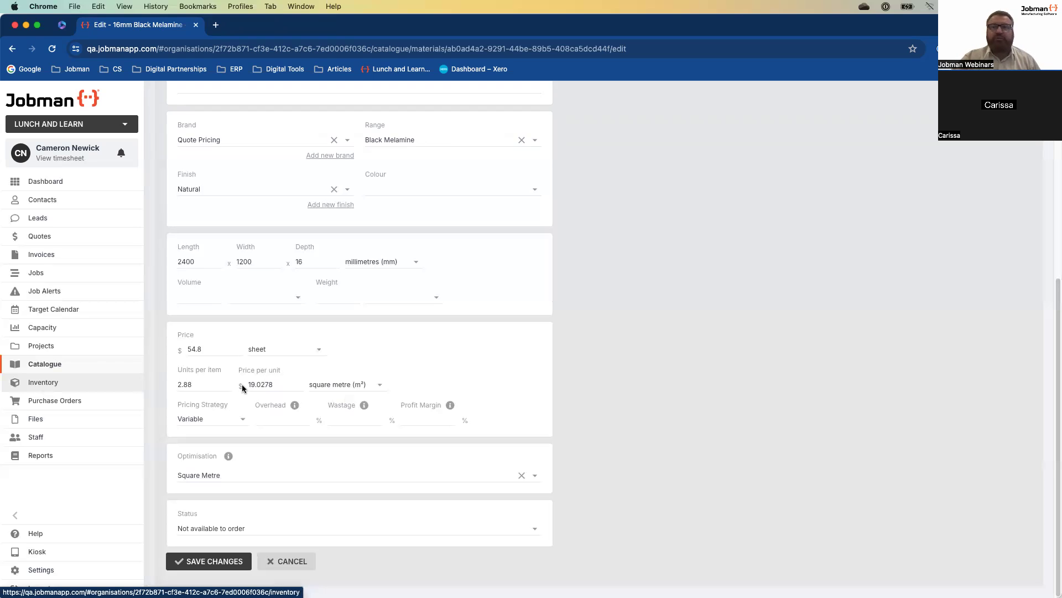
pyautogui.scroll(2, 281, 322)
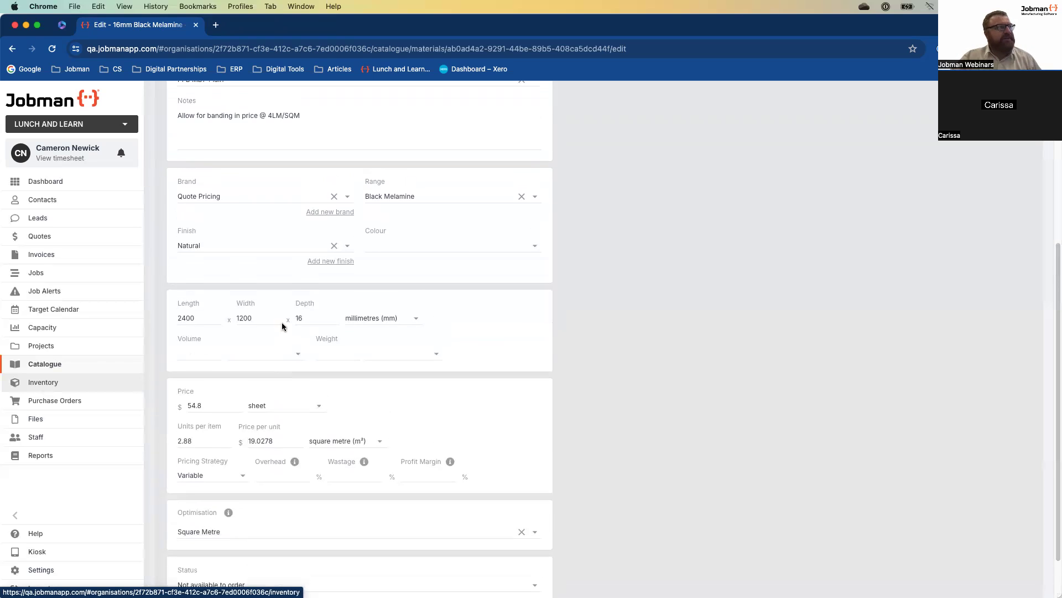
pyautogui.scroll(3, 253, 219)
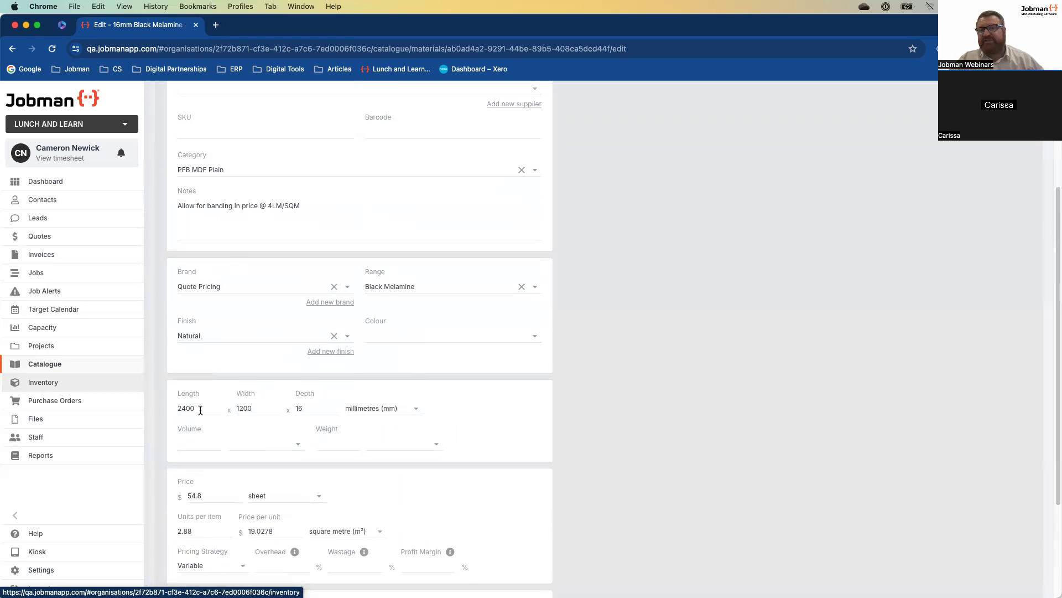
pyautogui.scroll(-3, 303, 438)
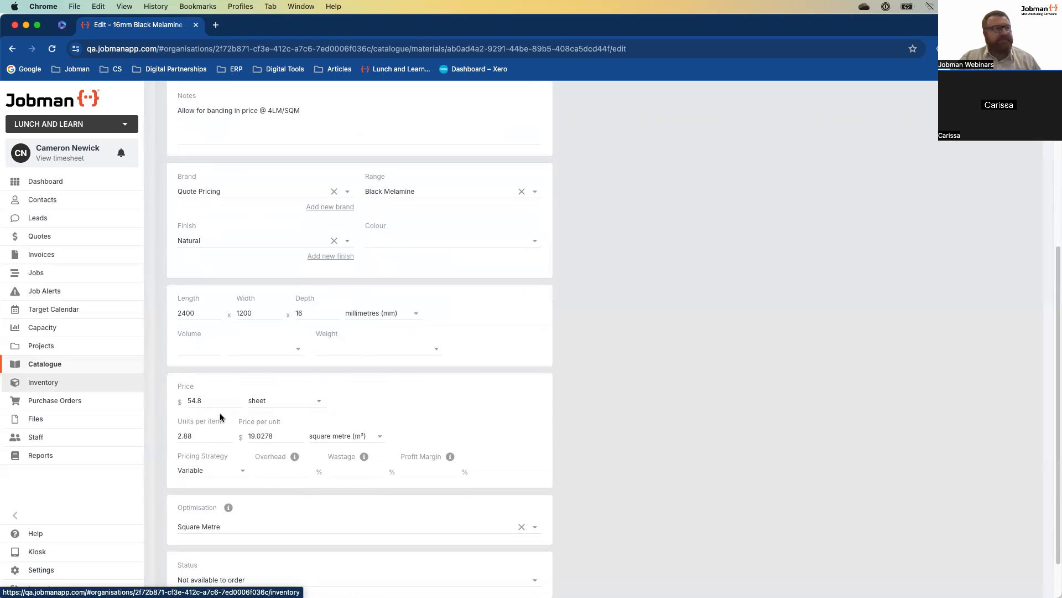
# Save the 16mm Black Melamine material after checking its optimisation options, and return to the materials list
pyautogui.scroll(-2, 269, 420)
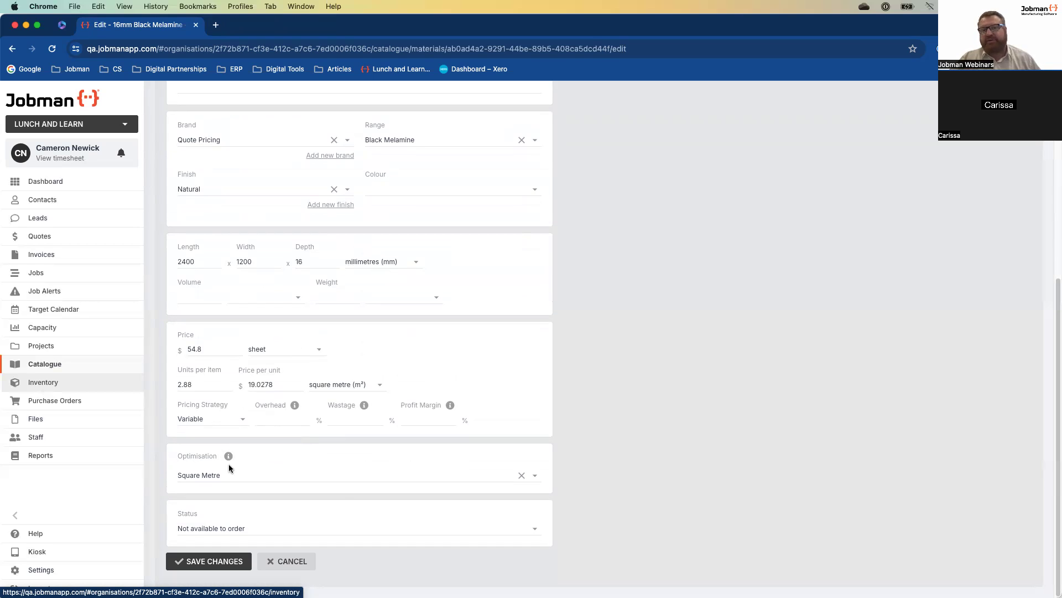
pyautogui.click(533, 478)
pyautogui.click(632, 473)
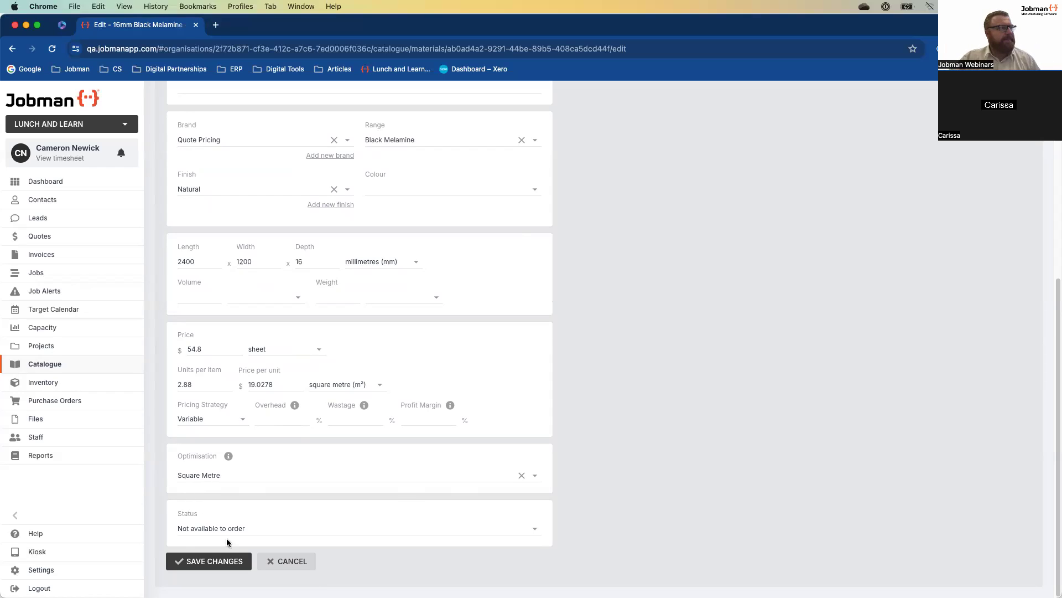
pyautogui.click(216, 563)
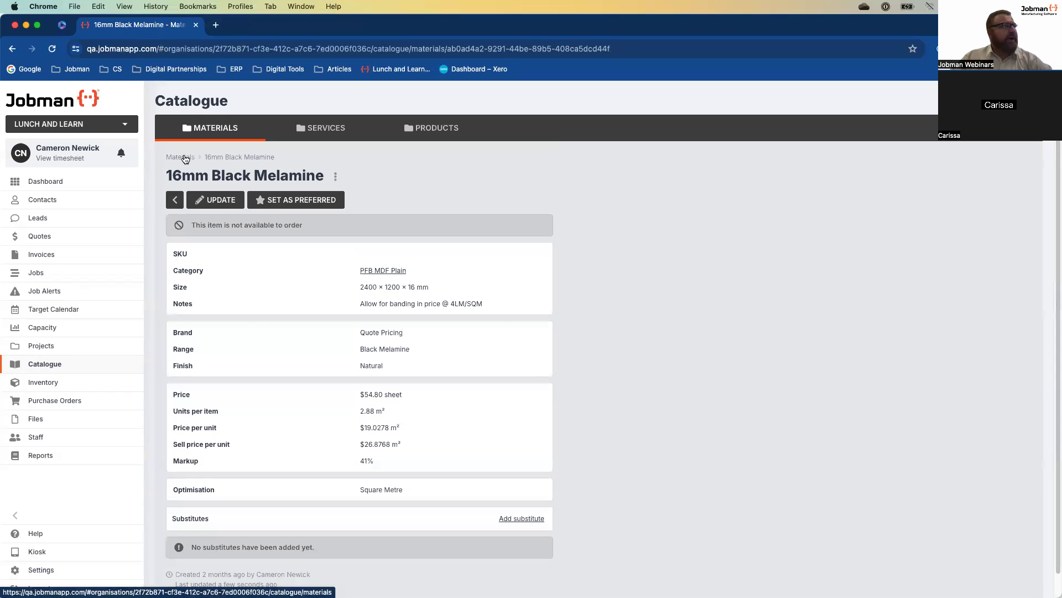
pyautogui.click(185, 158)
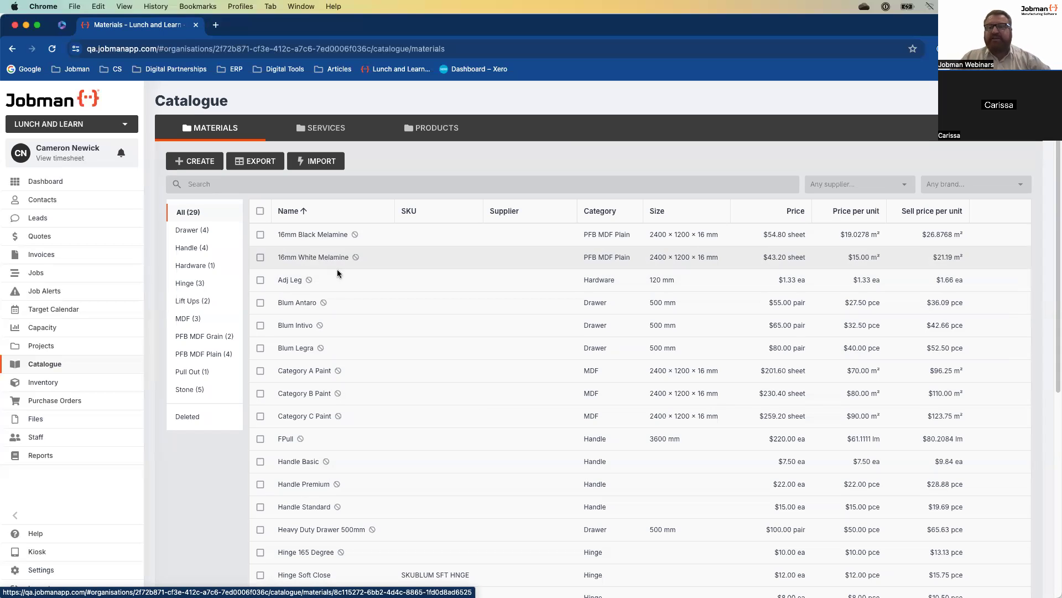
# View the 16mm White Melamine material, check the bulk actions available for it in the materials list, and clear the selection
pyautogui.click(314, 260)
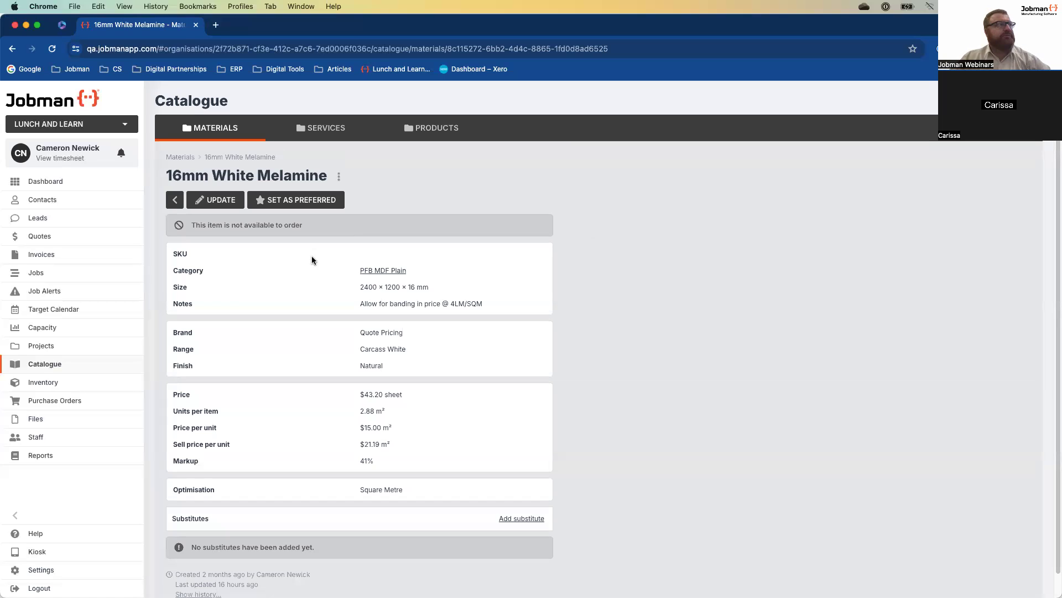
pyautogui.click(192, 162)
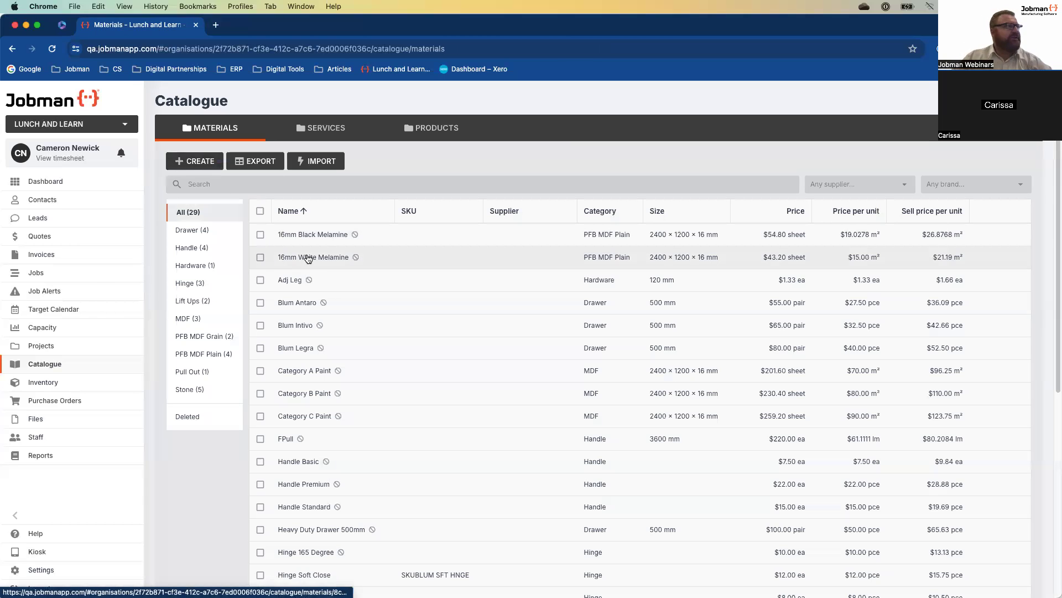
pyautogui.click(260, 257)
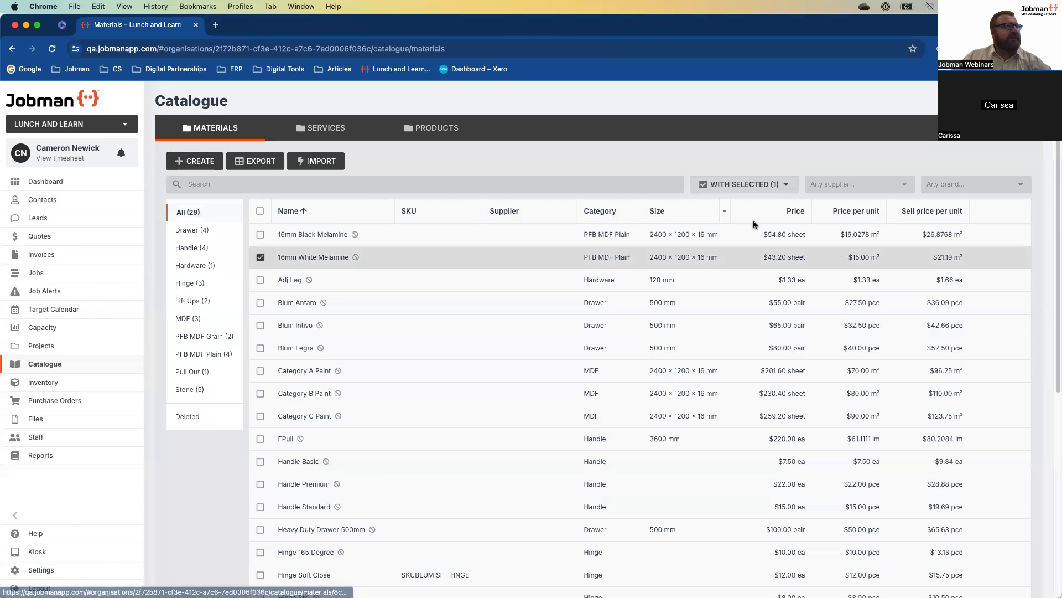
pyautogui.click(761, 184)
pyautogui.click(579, 161)
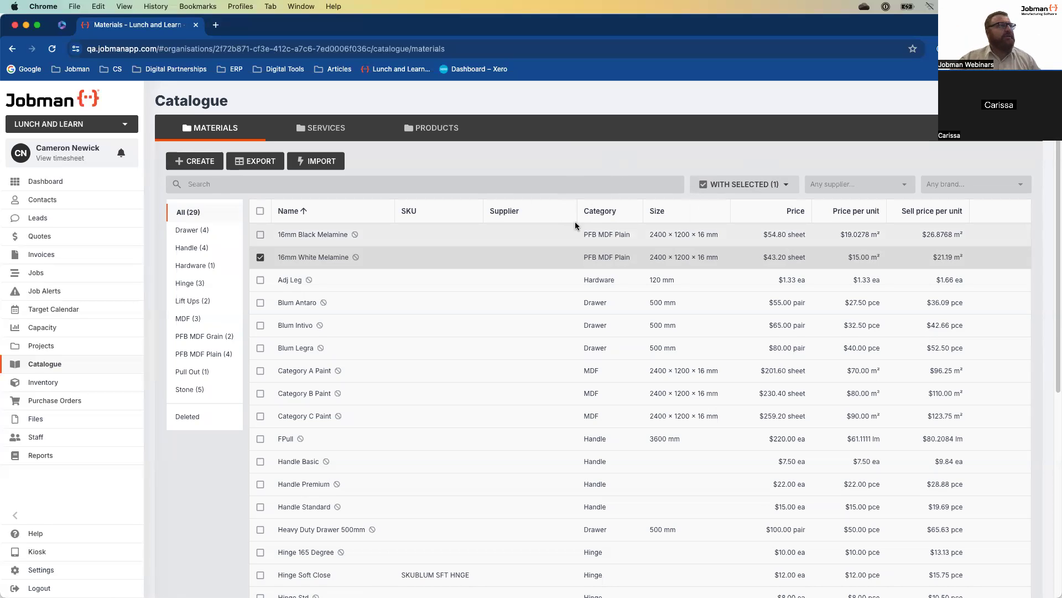
pyautogui.click(752, 186)
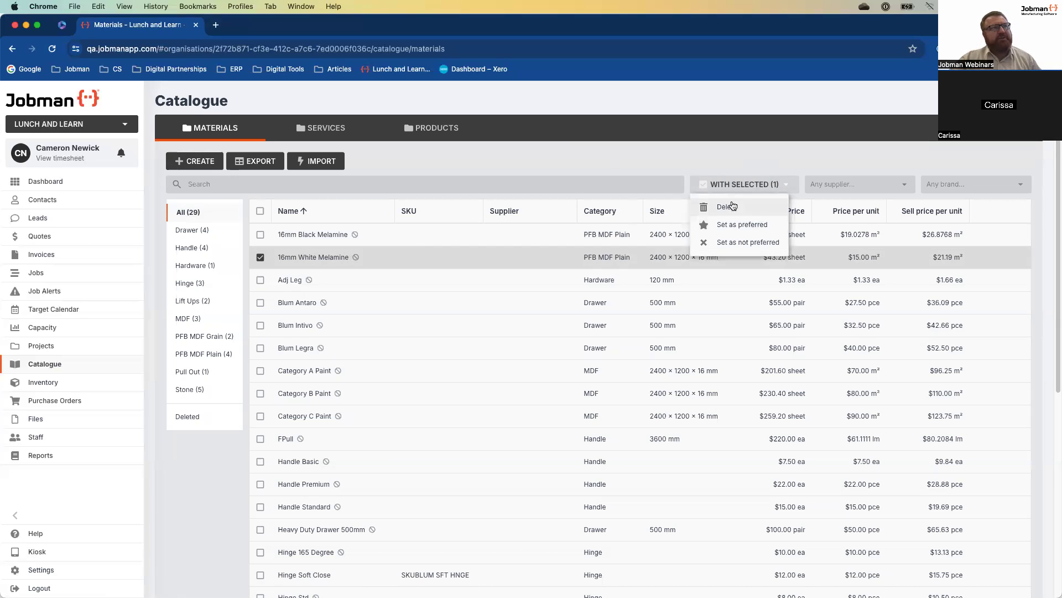
pyautogui.click(596, 164)
pyautogui.click(260, 258)
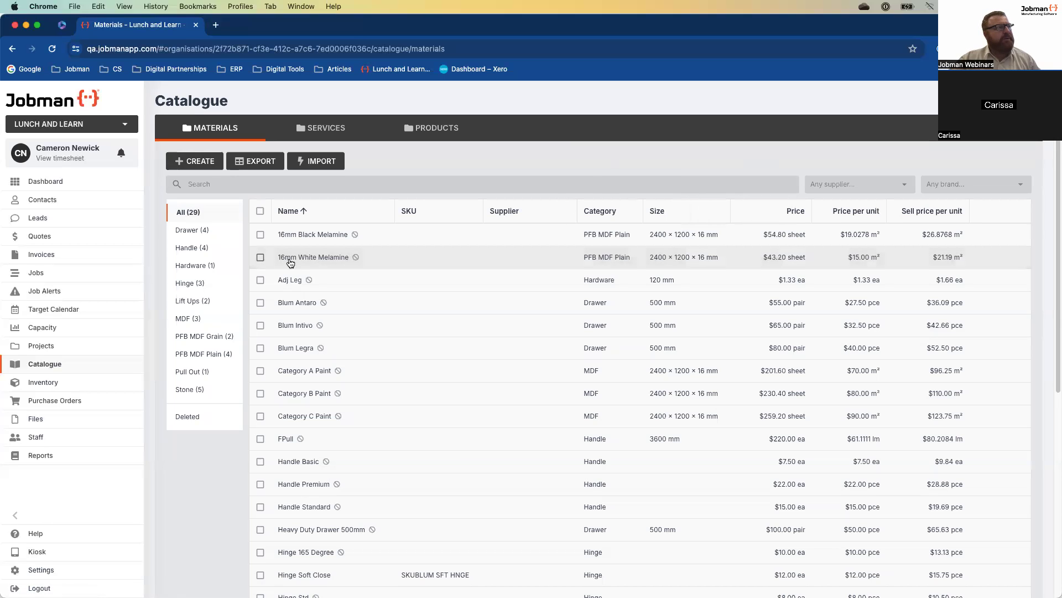
# Make a copy of the 16mm White Melamine material with the same properties
pyautogui.click(313, 261)
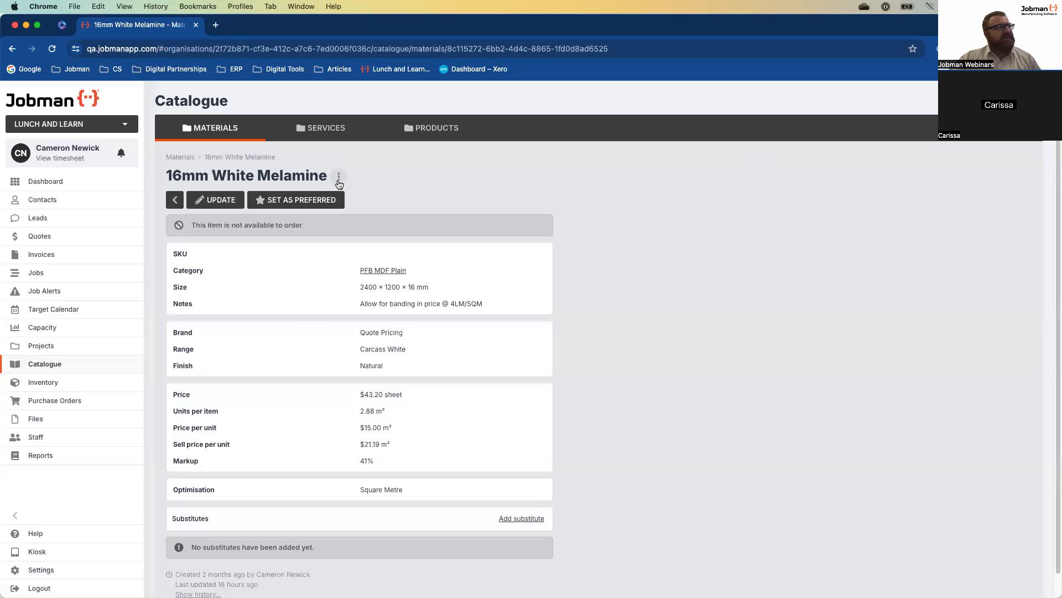
pyautogui.click(339, 177)
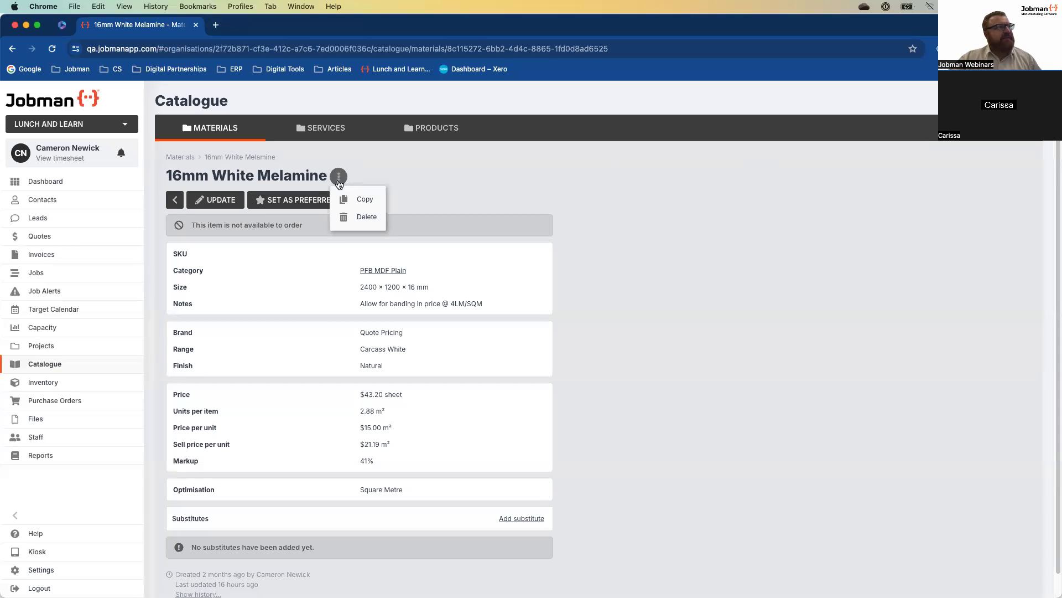
pyautogui.click(360, 197)
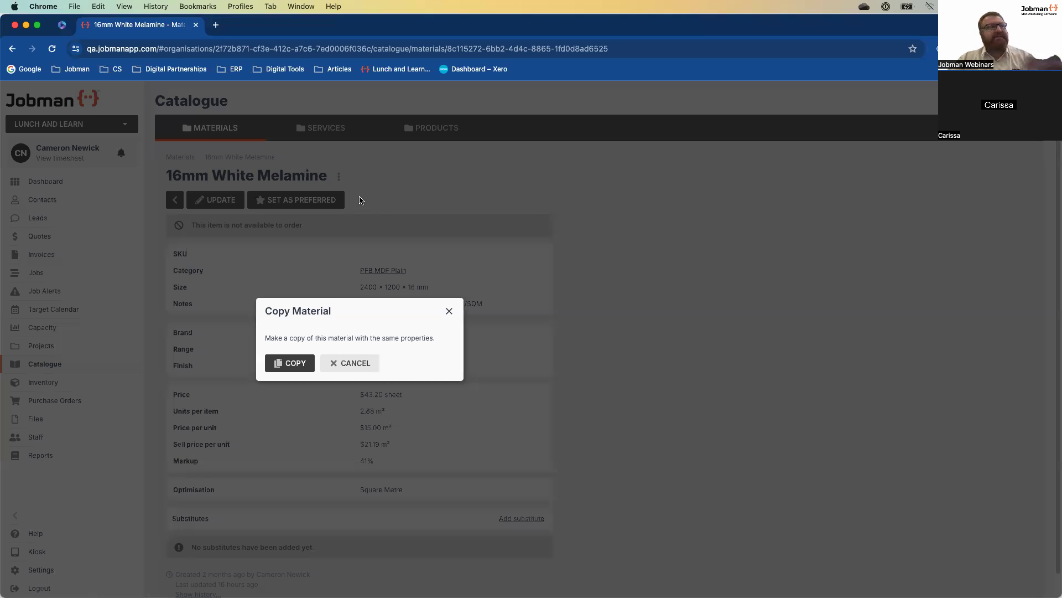
pyautogui.click(304, 362)
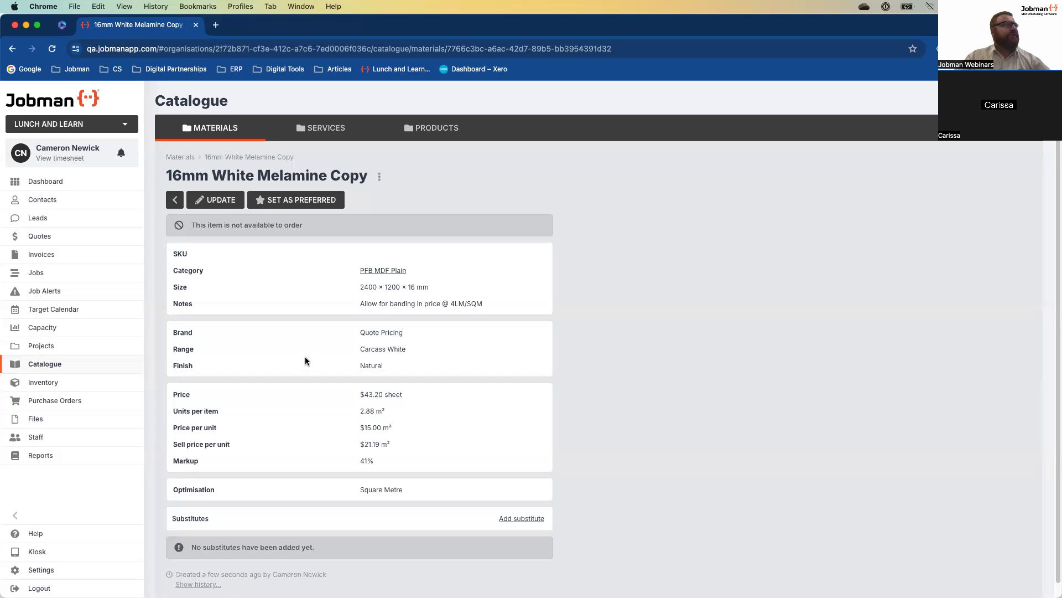
# Open the copied material for editing and rename it "Laminex 16mm White Melamine"
pyautogui.click(207, 204)
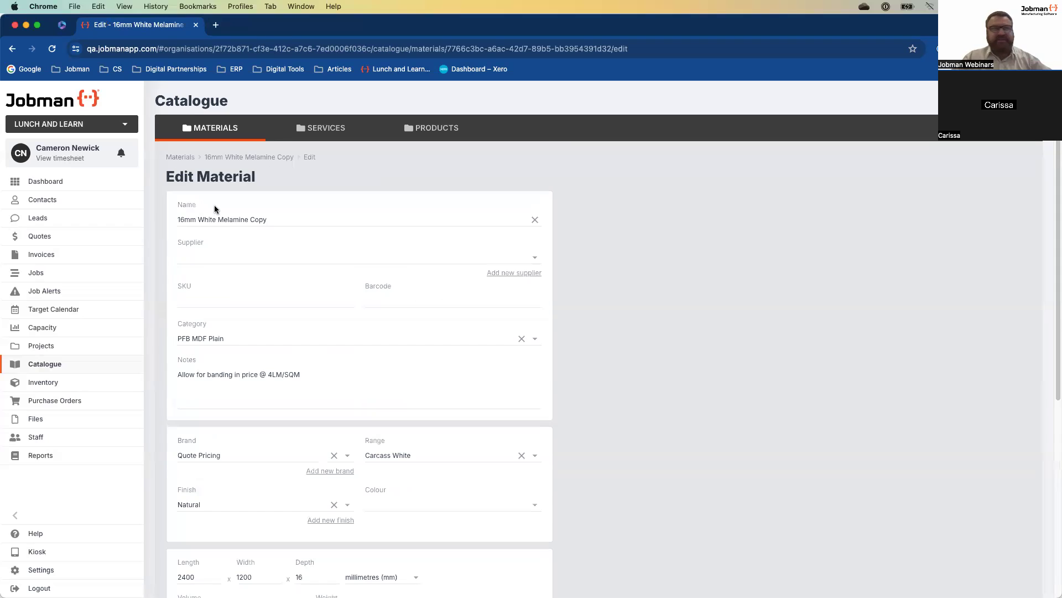
pyautogui.click(273, 222)
pyautogui.press('BackSpace')
pyautogui.press('BackSpace')
pyautogui.press('BackSpace')
pyautogui.press('BackSpace')
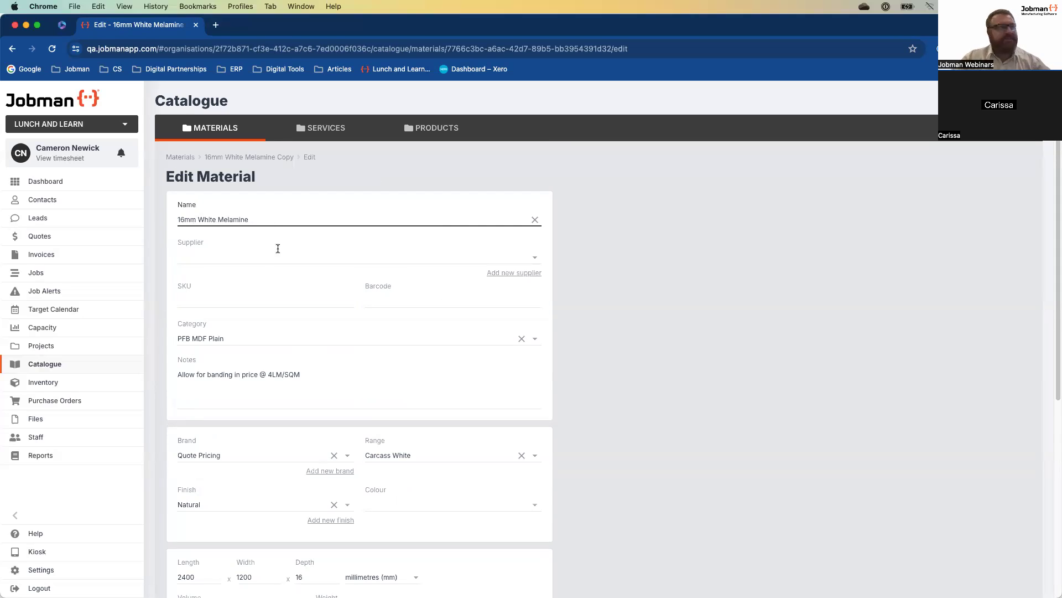
pyautogui.click(177, 218)
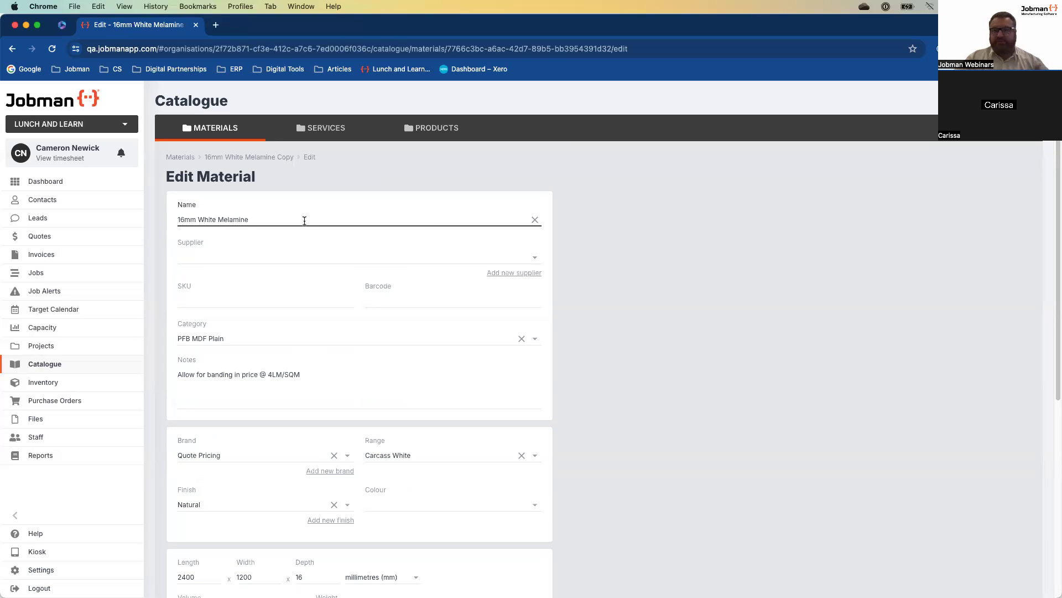
pyautogui.write('Laminex')
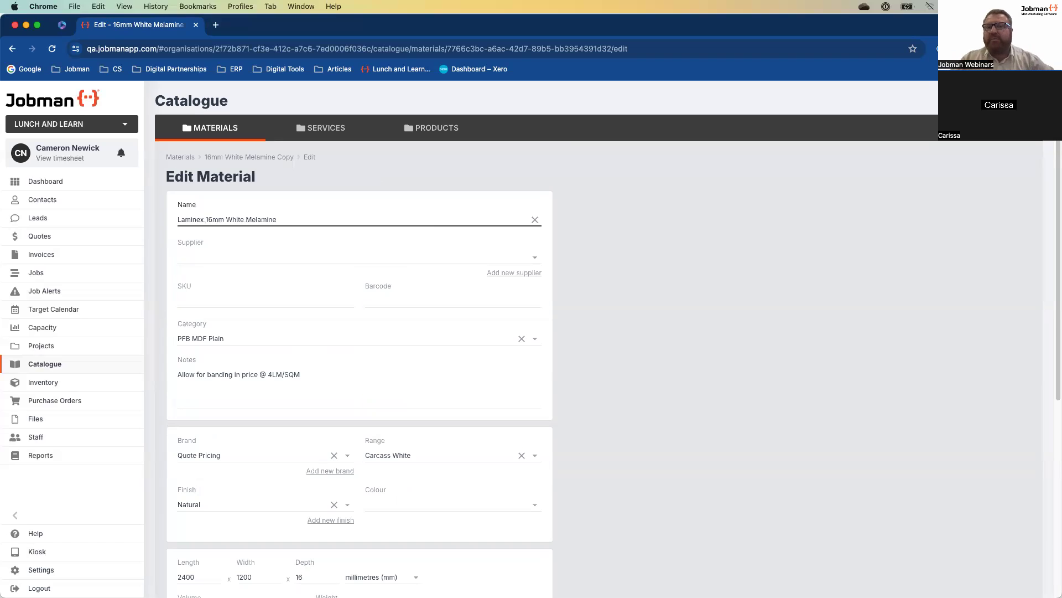
# Set the copied material's SKU to "123whitlmx"
pyautogui.click(221, 297)
pyautogui.write('123w')
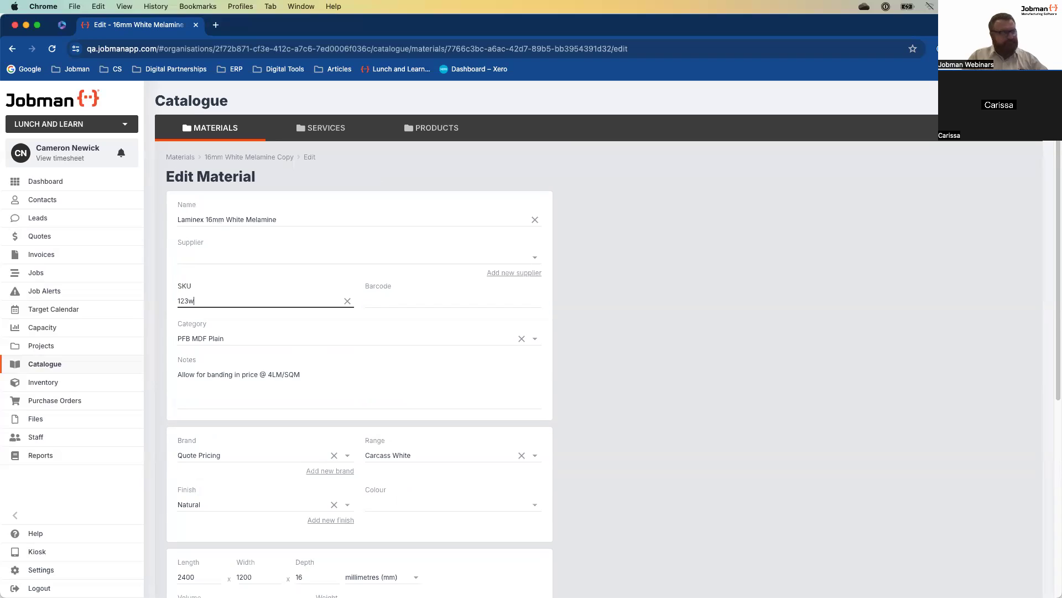
pyautogui.write('hitlmx')
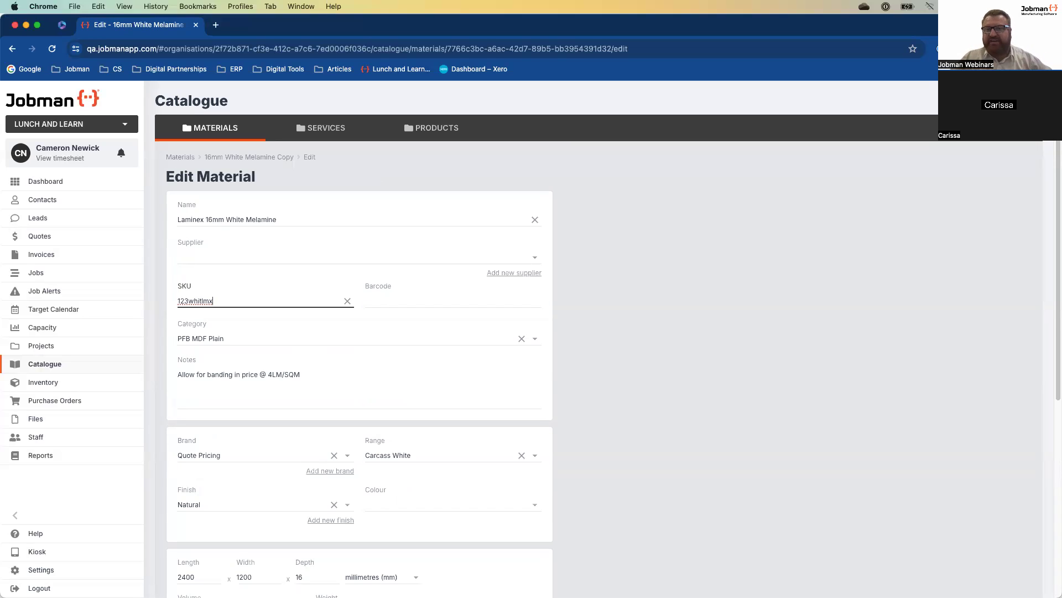
# Search the existing suppliers for "lam" and clear the search without choosing one
pyautogui.scroll(-1, 337, 327)
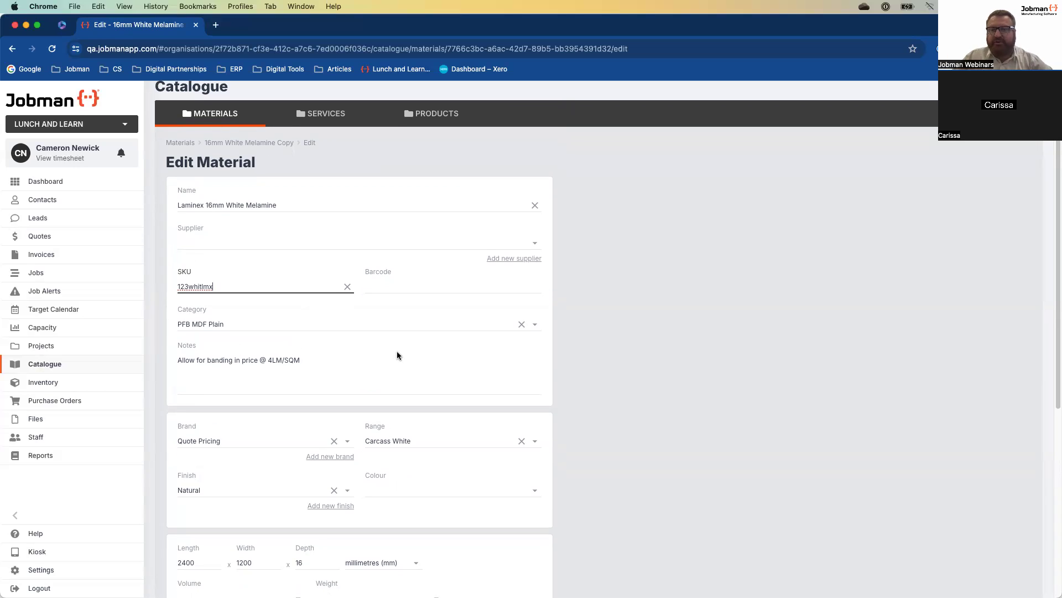
pyautogui.scroll(-1, 397, 351)
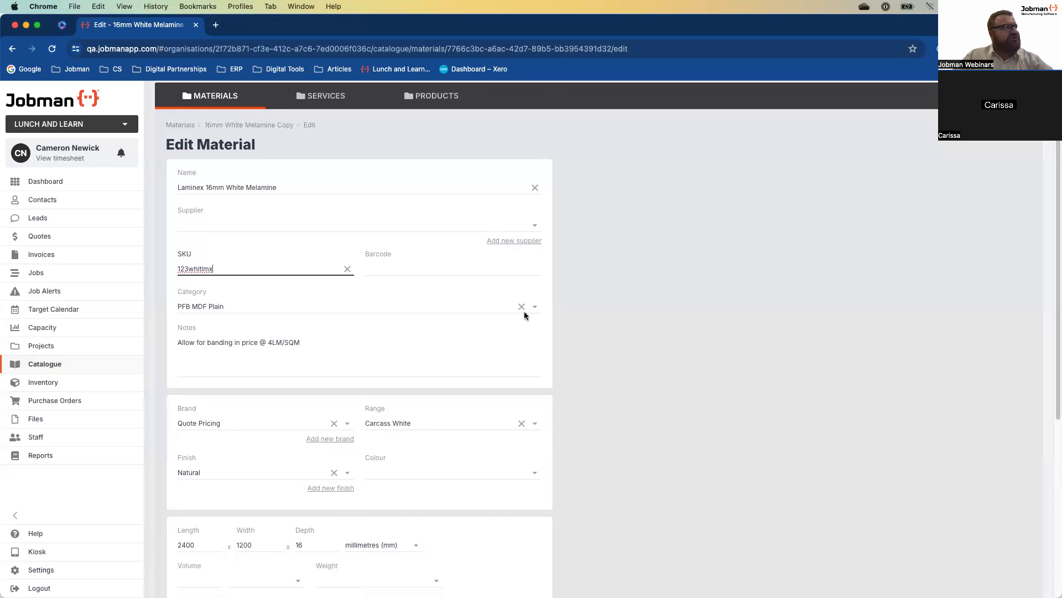
pyautogui.click(536, 231)
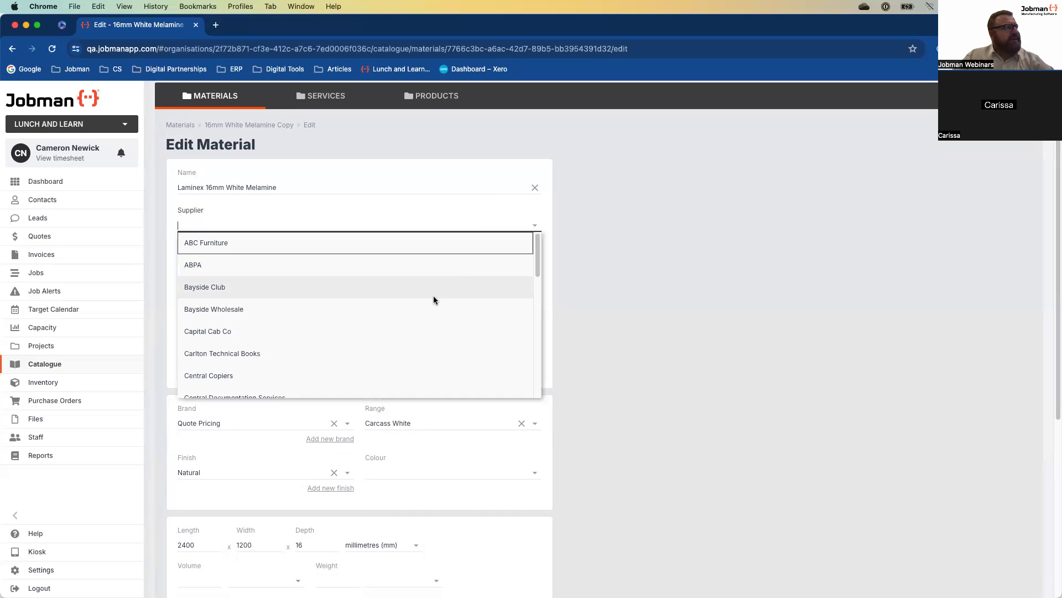
pyautogui.write('lam')
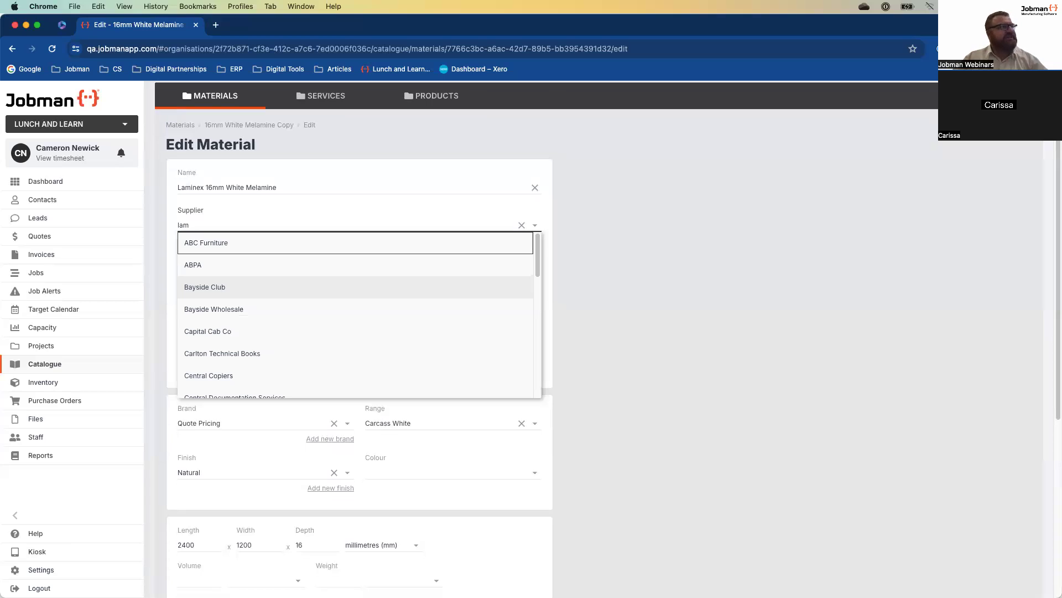
pyautogui.press('BackSpace')
pyautogui.press('BackSpace')
pyautogui.press('BackSpace')
pyautogui.click(622, 263)
# Create a new supplier named "Laminex PTY LTD" with a supplier type and assign it to the material
pyautogui.click(520, 244)
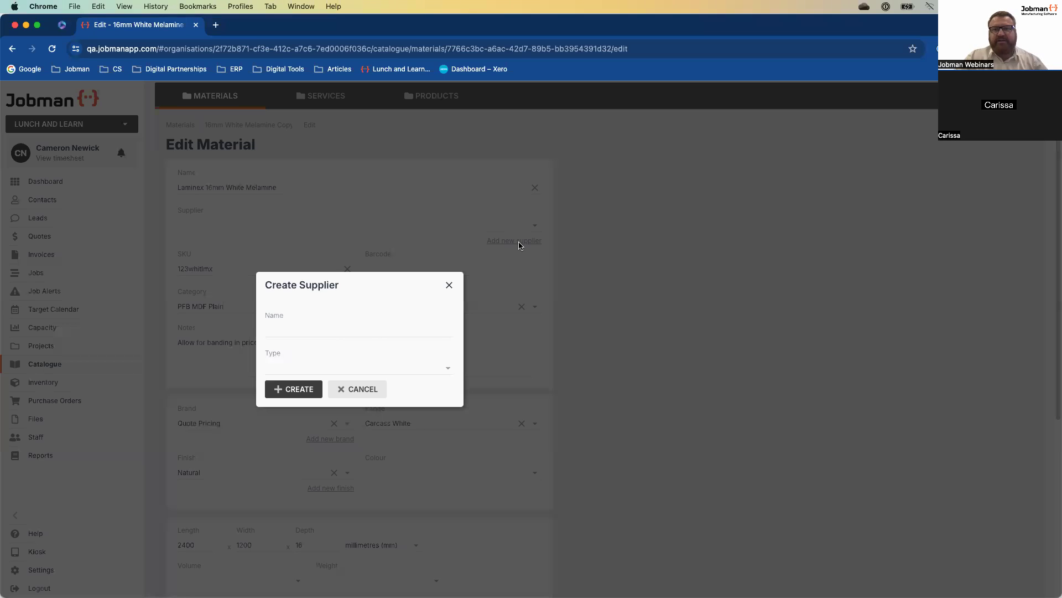
pyautogui.write('Lam')
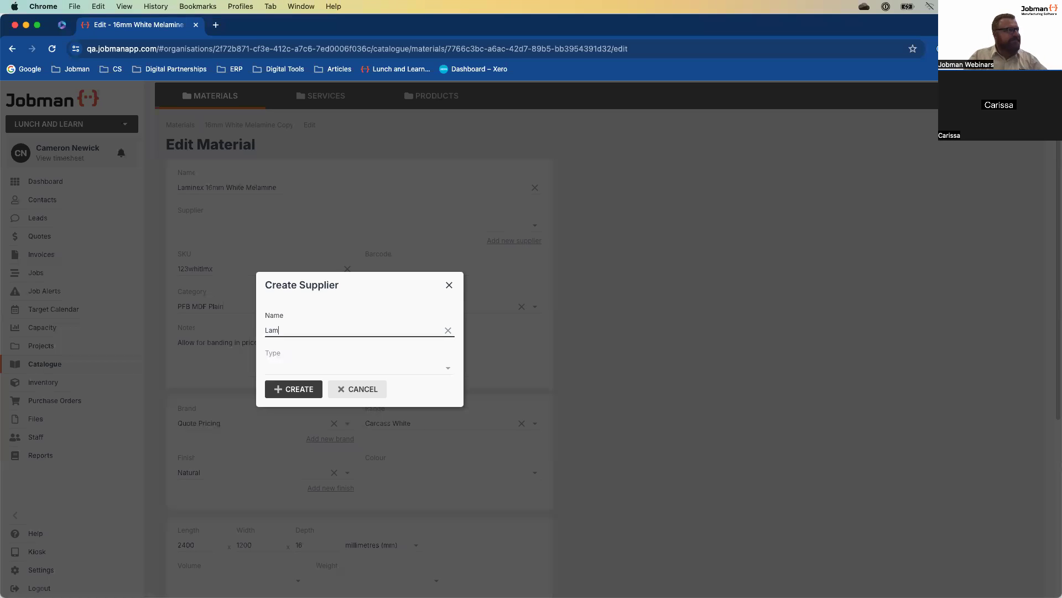
pyautogui.write('inex PTY Ltd')
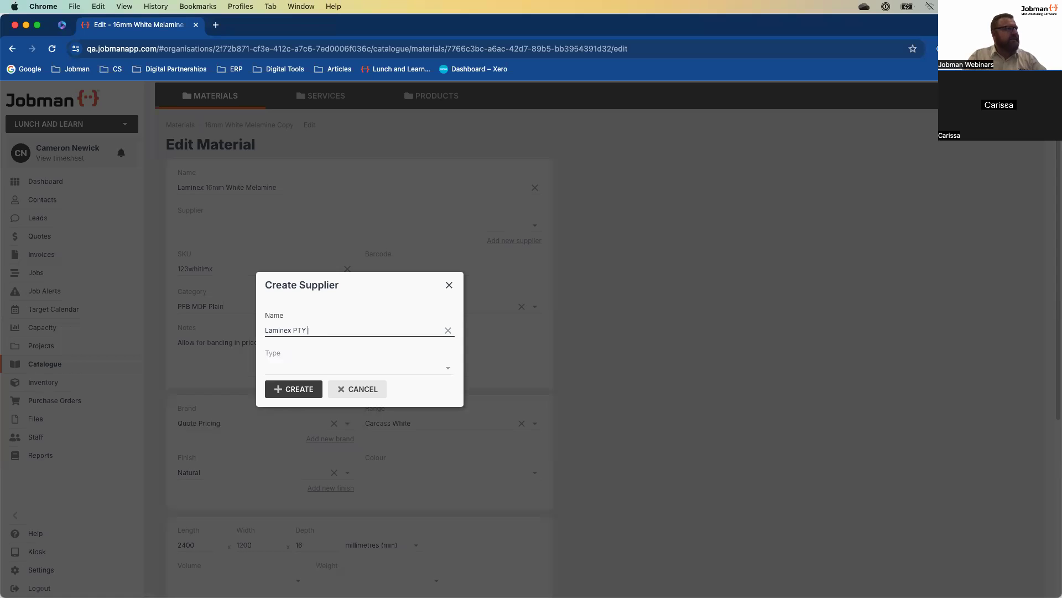
pyautogui.press('BackSpace')
pyautogui.press('BackSpace')
pyautogui.write('TD')
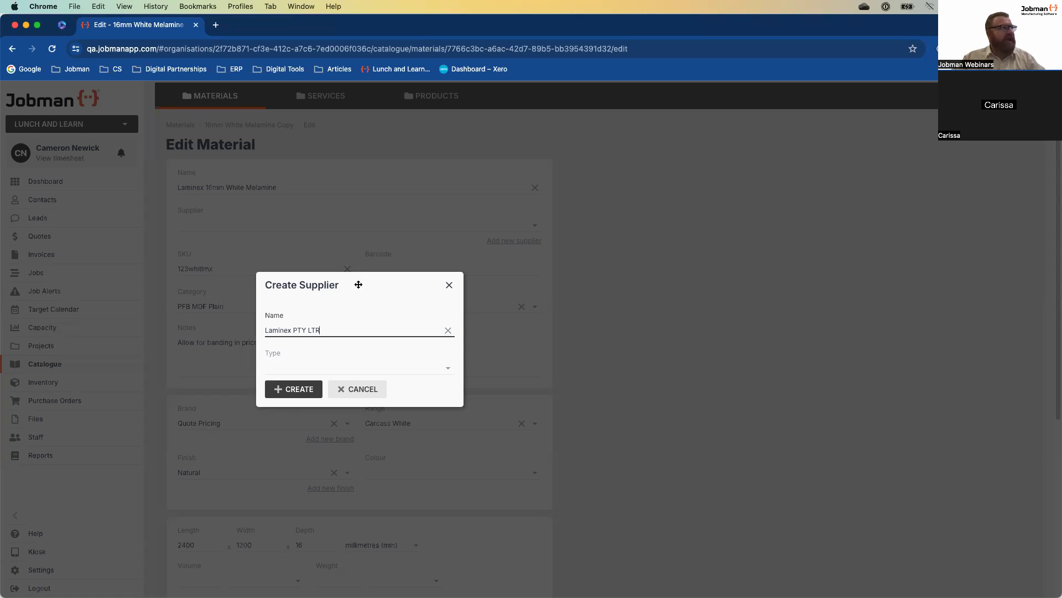
pyautogui.click(448, 368)
pyautogui.click(354, 384)
pyautogui.click(299, 390)
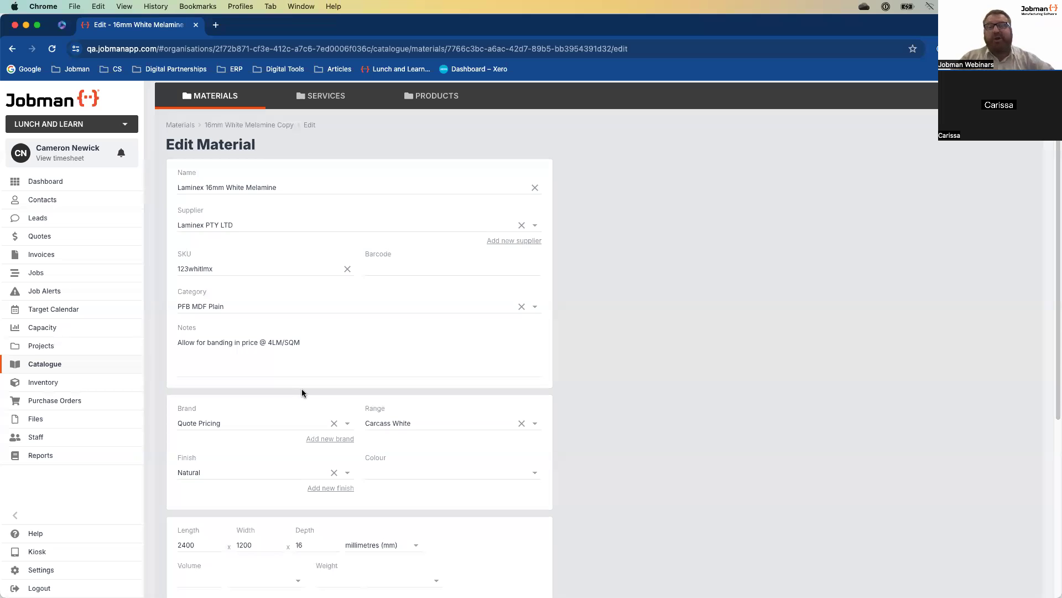
# Clear the material's Quote Pricing brand and create a new brand named "Formica" in its place
pyautogui.scroll(-2, 556, 405)
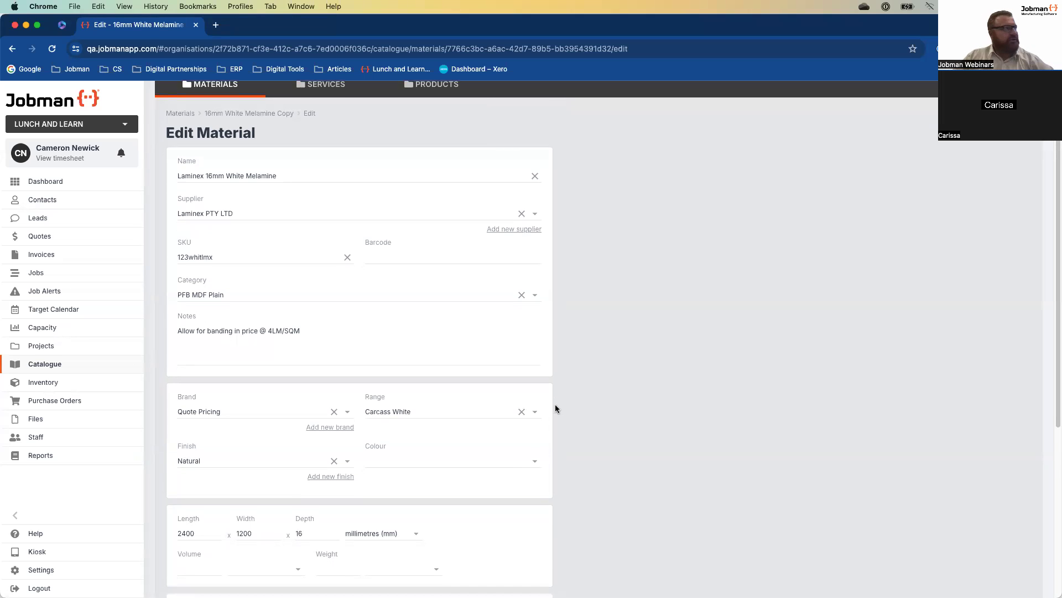
pyautogui.scroll(-1, 556, 409)
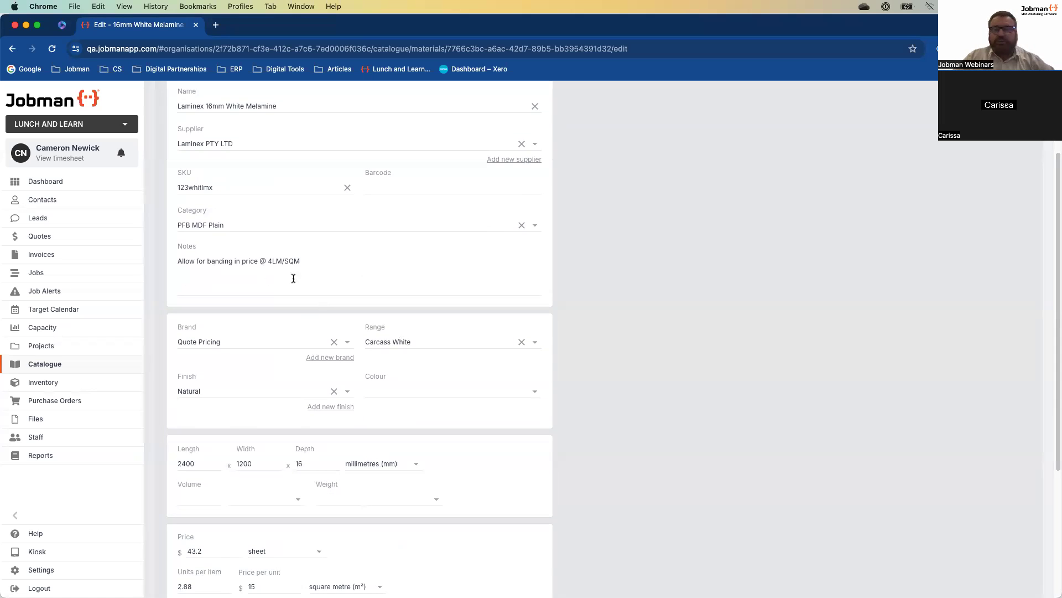
pyautogui.scroll(-3, 279, 287)
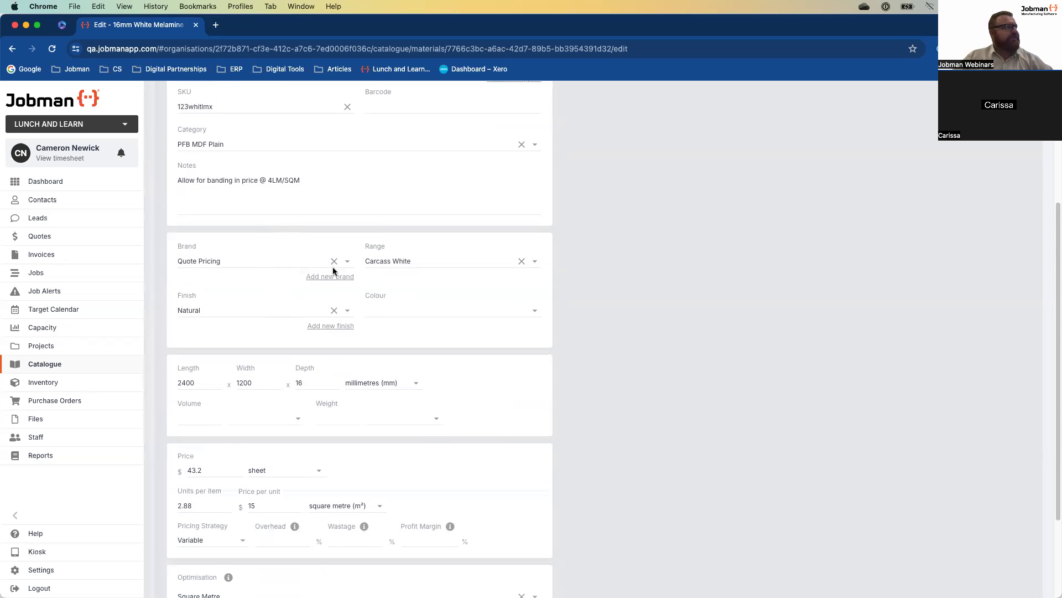
pyautogui.click(334, 262)
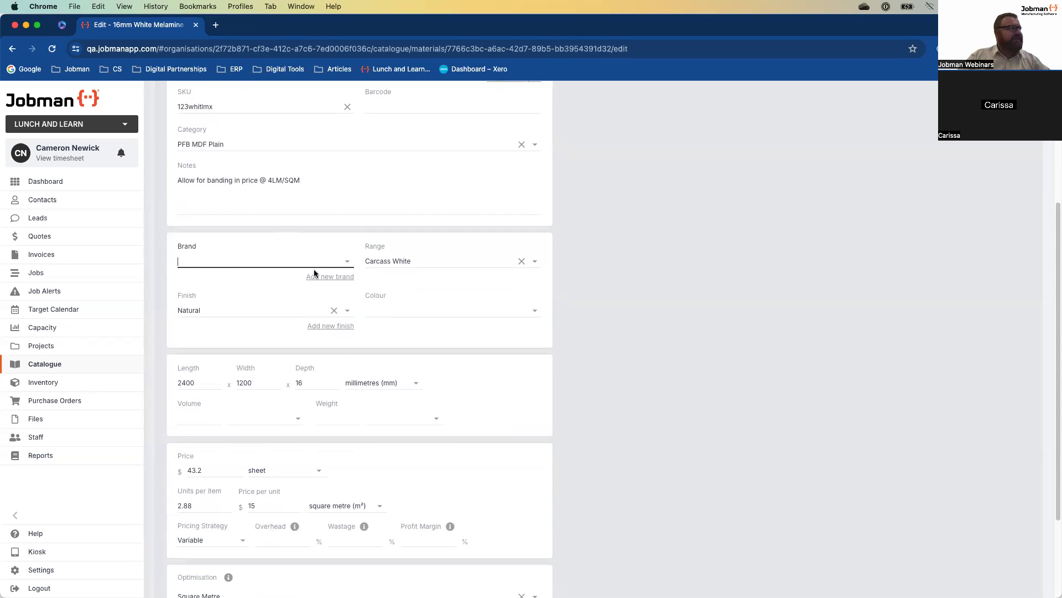
pyautogui.click(326, 278)
pyautogui.write('Formica')
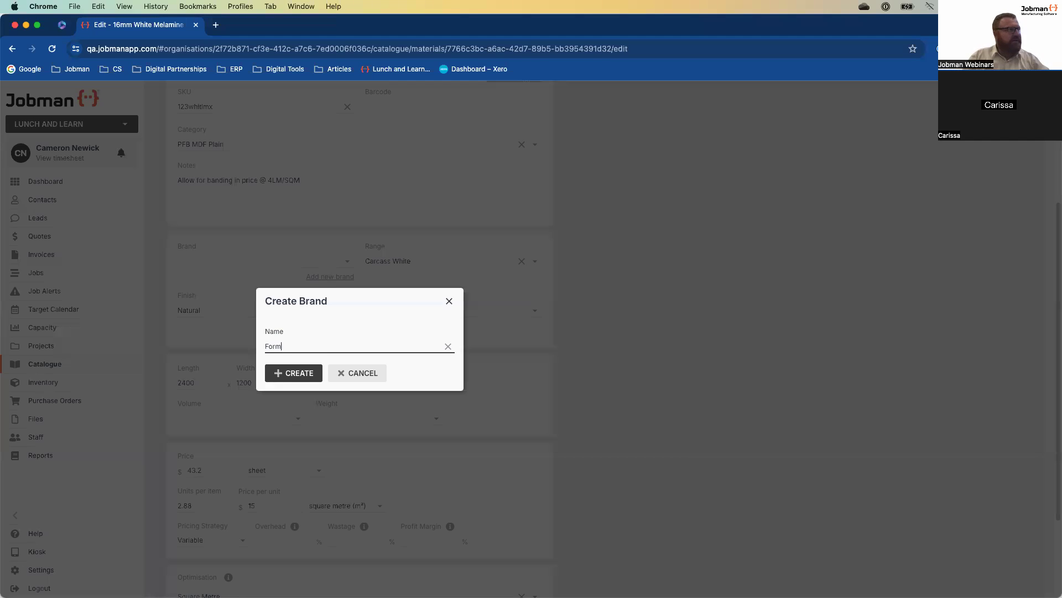
pyautogui.click(289, 374)
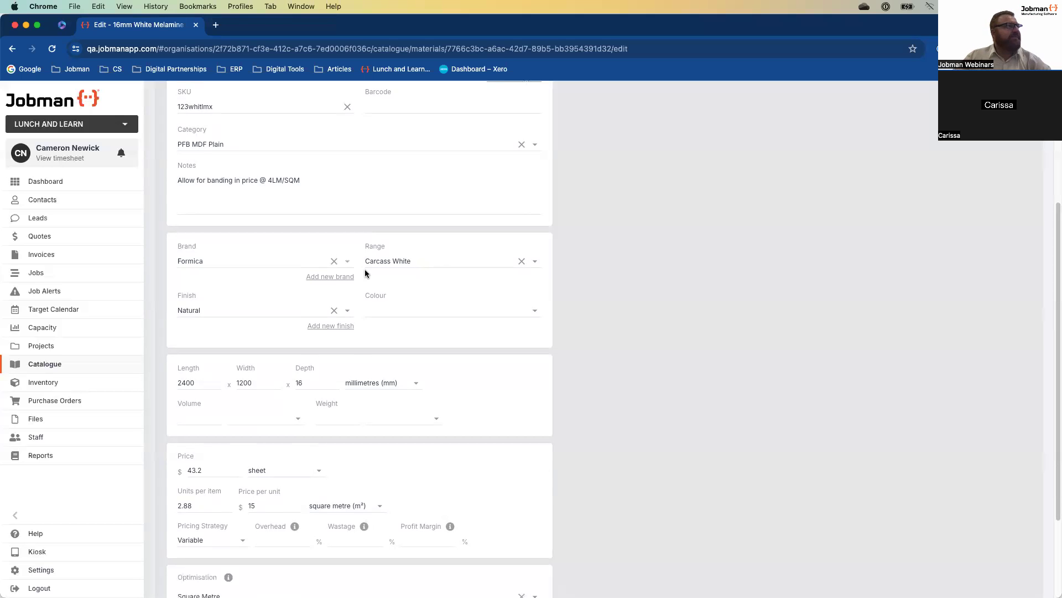
# Set the copied material's colour to "White"
pyautogui.click(533, 318)
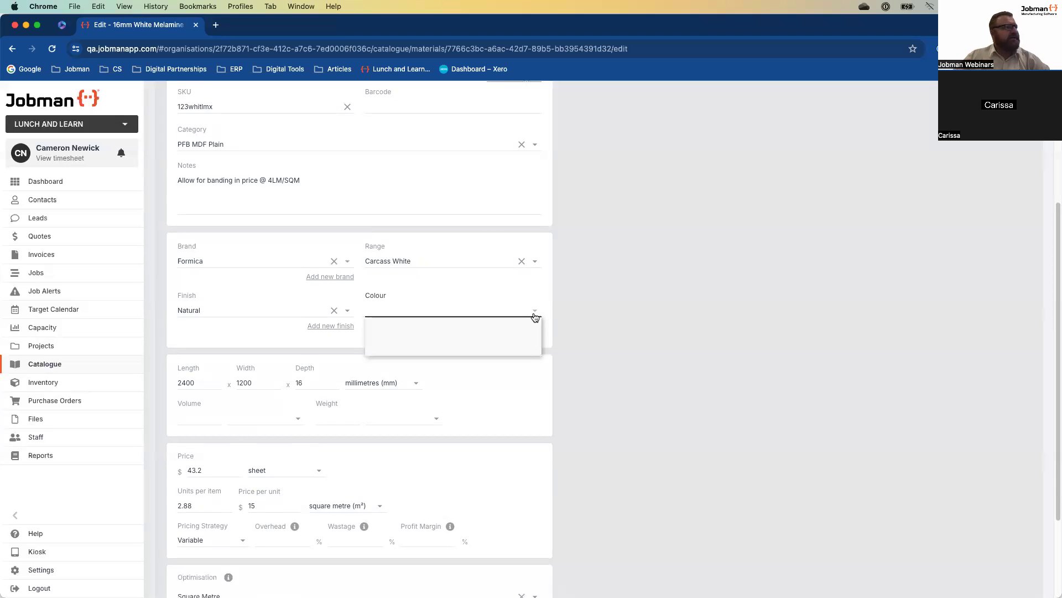
pyautogui.write('White')
pyautogui.press('Return')
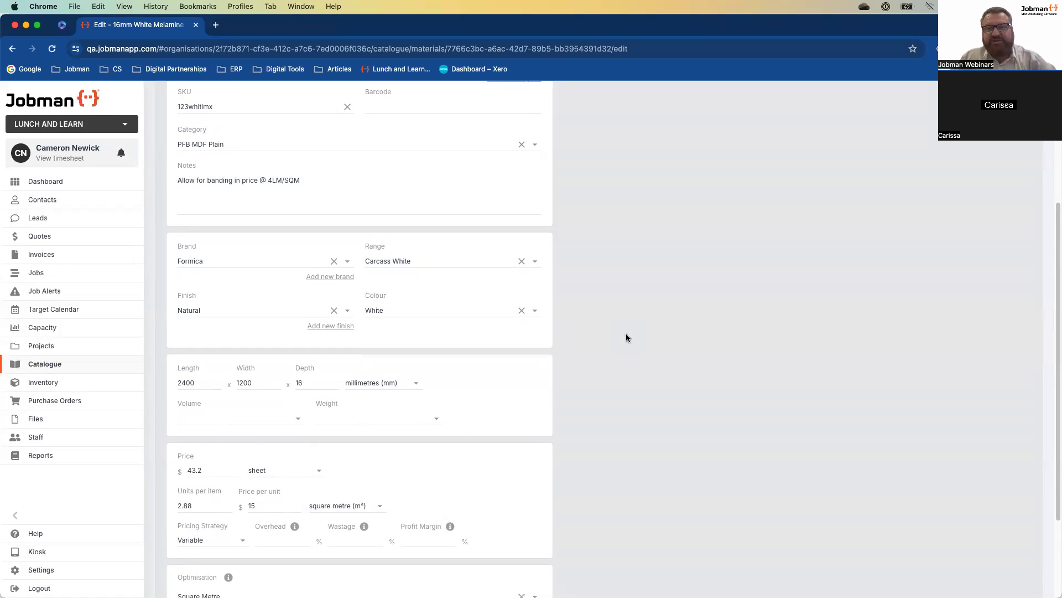
# Clear the material's sheet price and set its price per unit to 13.50 per square metre
pyautogui.scroll(-3, 609, 345)
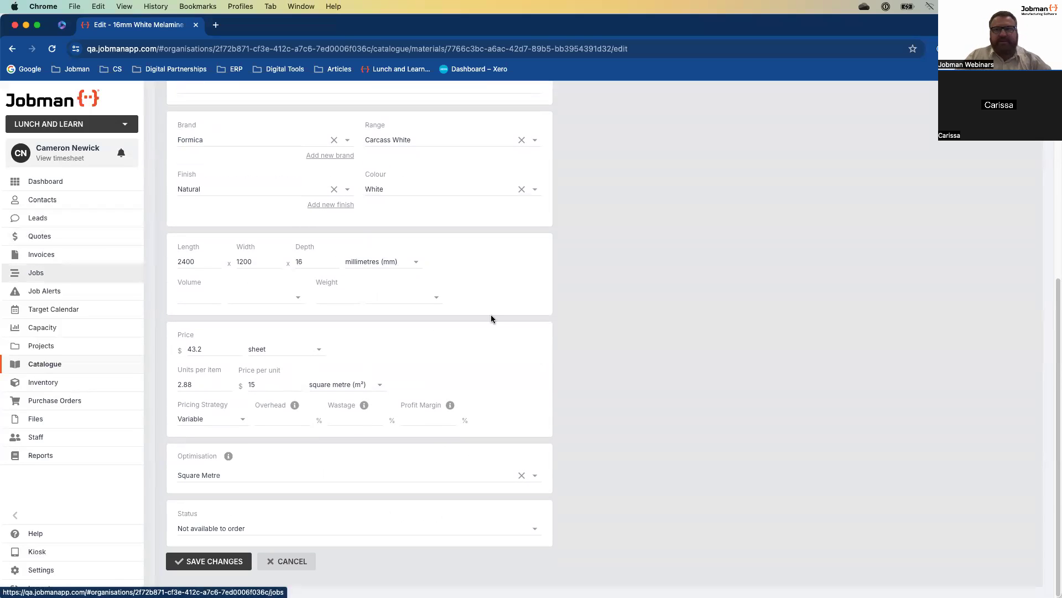
pyautogui.doubleClick(198, 350)
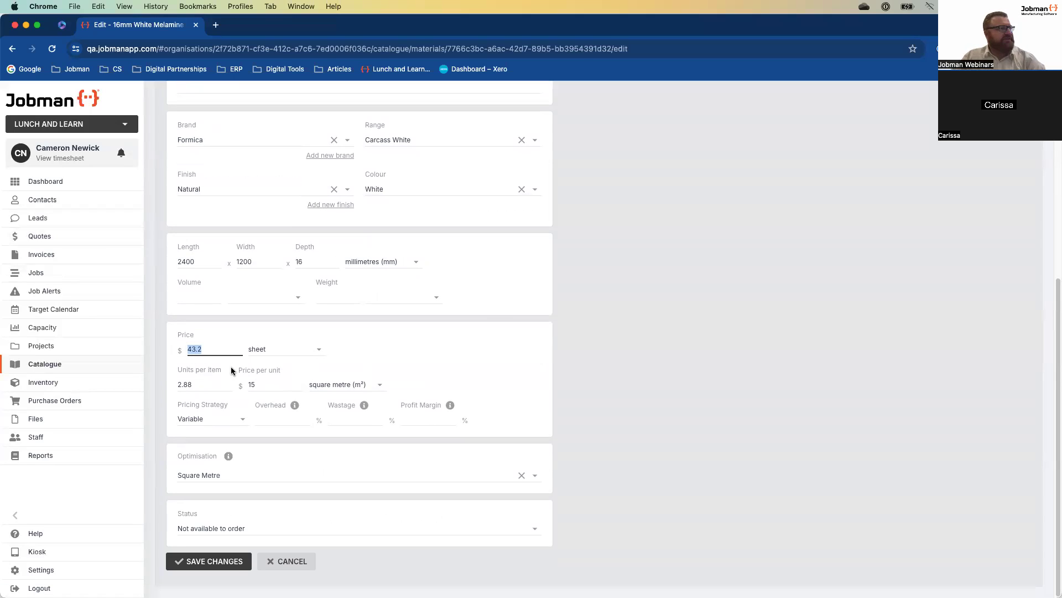
pyautogui.press('BackSpace')
pyautogui.doubleClick(261, 385)
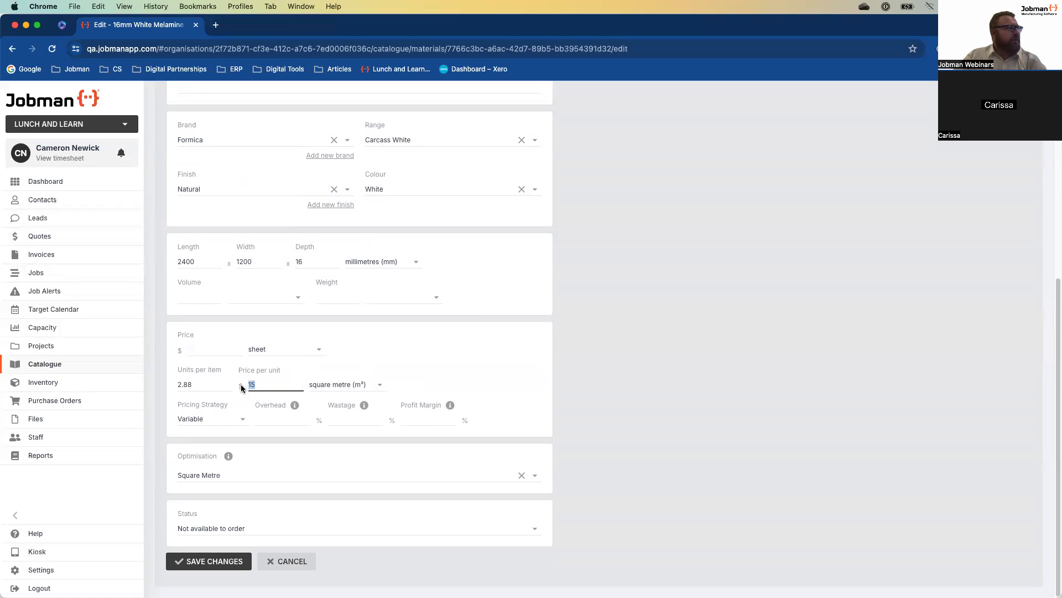
pyautogui.press('BackSpace')
pyautogui.write('13.50')
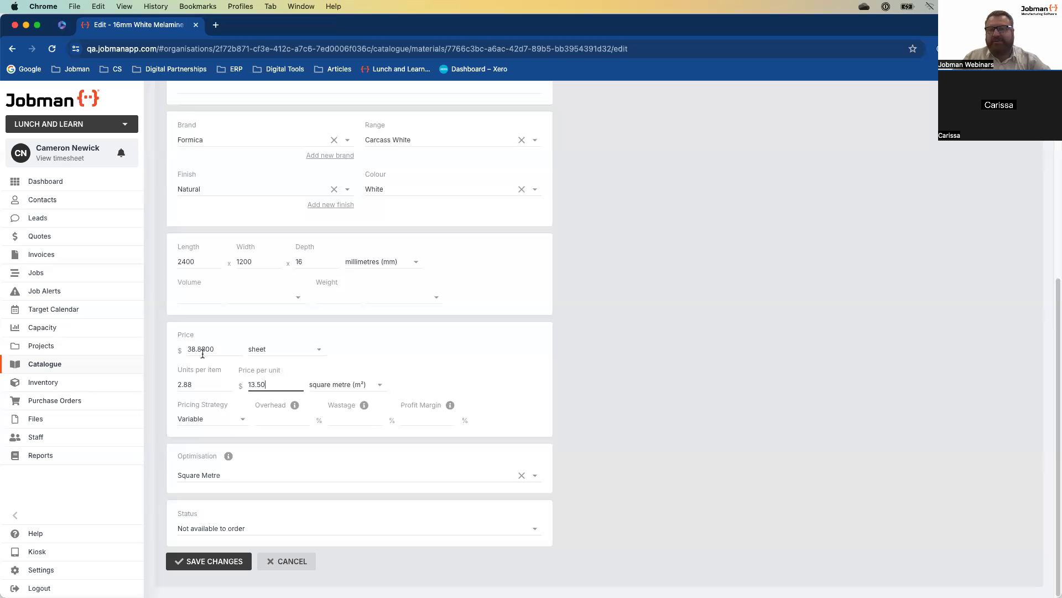
pyautogui.click(548, 343)
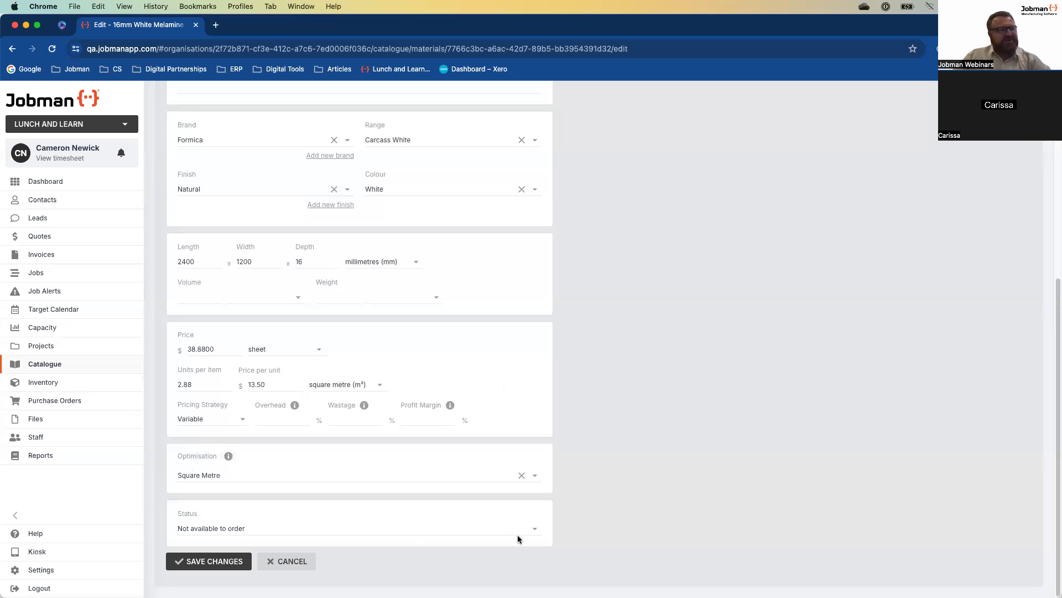
# Set the material's status to "Available to order" and save the changes
pyautogui.click(537, 535)
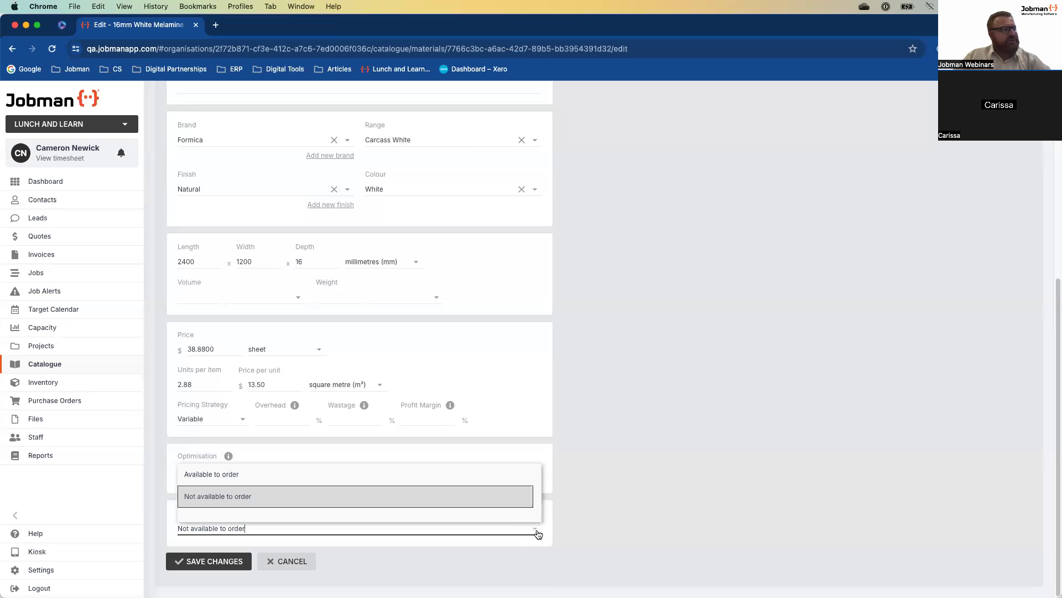
pyautogui.click(302, 479)
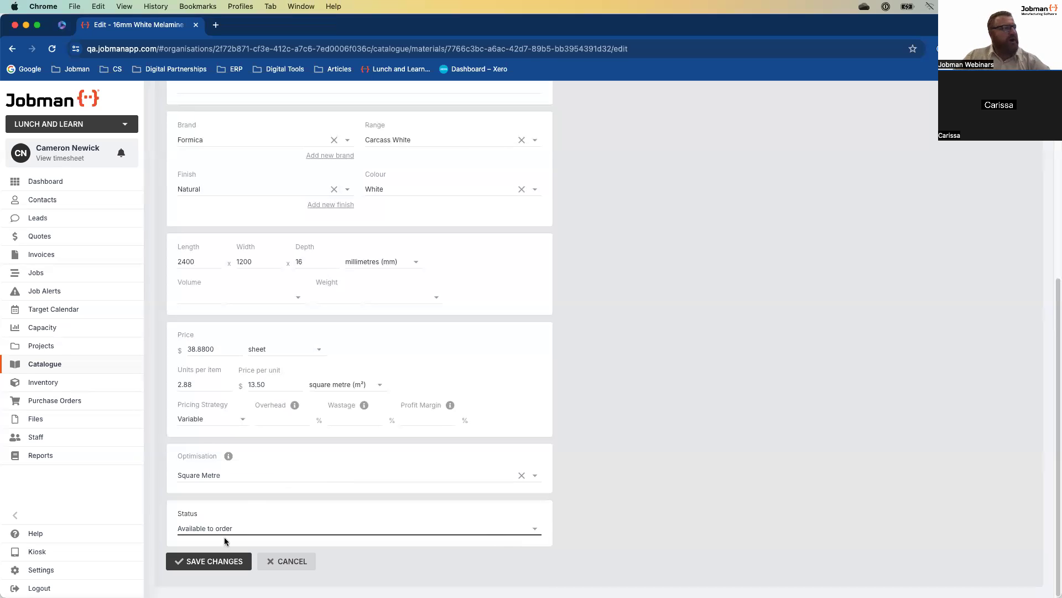
pyautogui.click(221, 560)
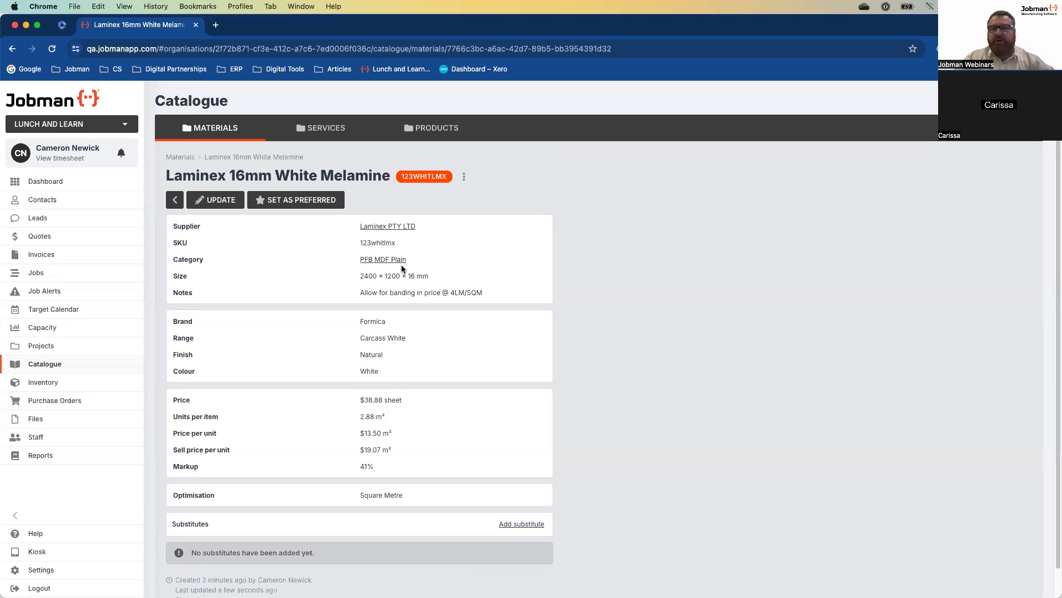
# Add Laminex 16mm White Melamine from the PFB MDF Plain category as a substitute for the original 16mm White Melamine
pyautogui.click(180, 159)
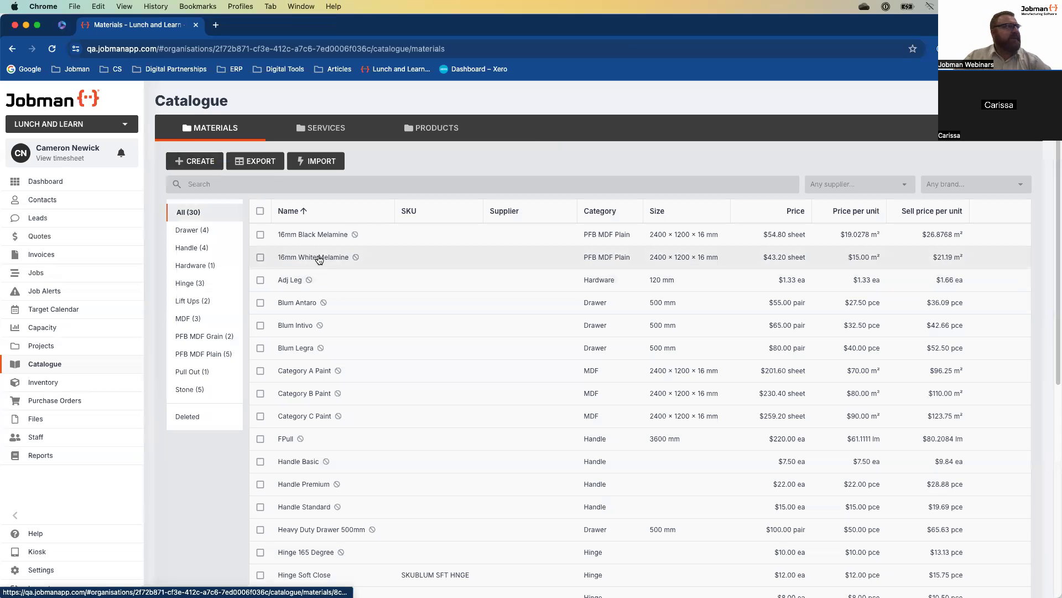
pyautogui.click(319, 258)
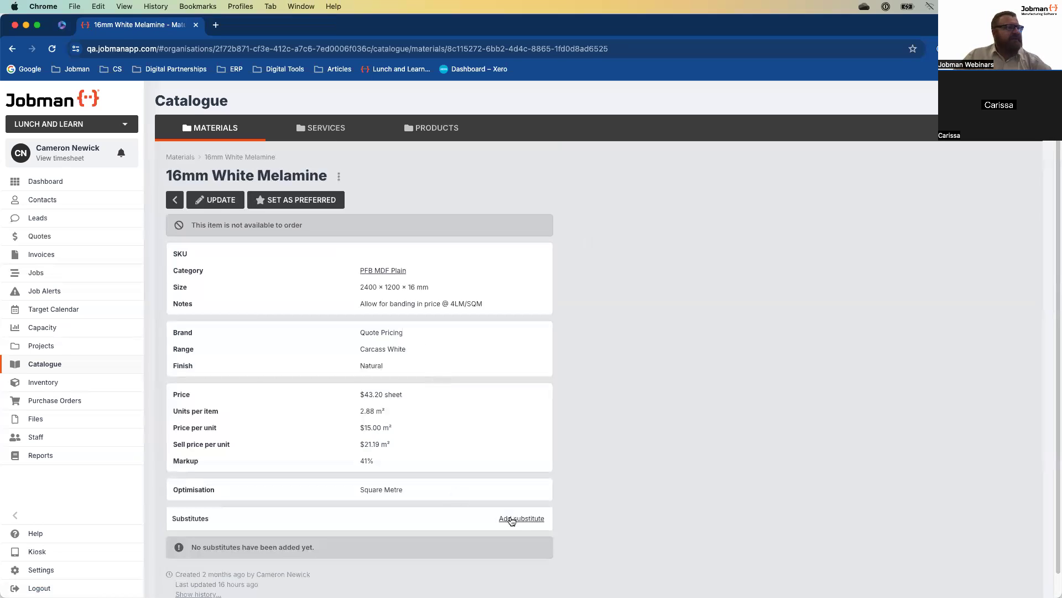
pyautogui.click(512, 518)
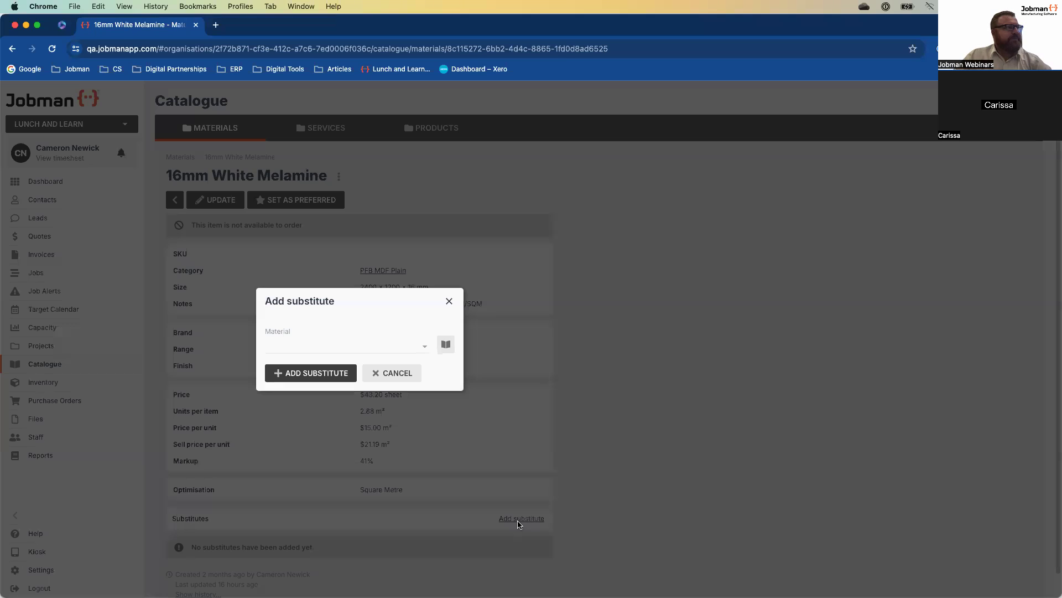
pyautogui.click(445, 345)
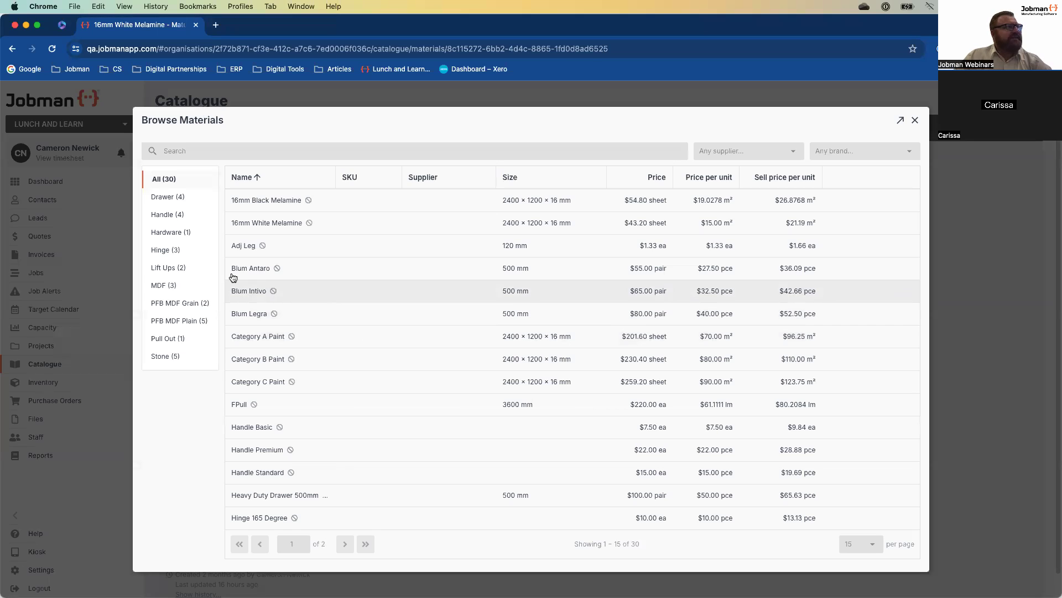
pyautogui.click(167, 287)
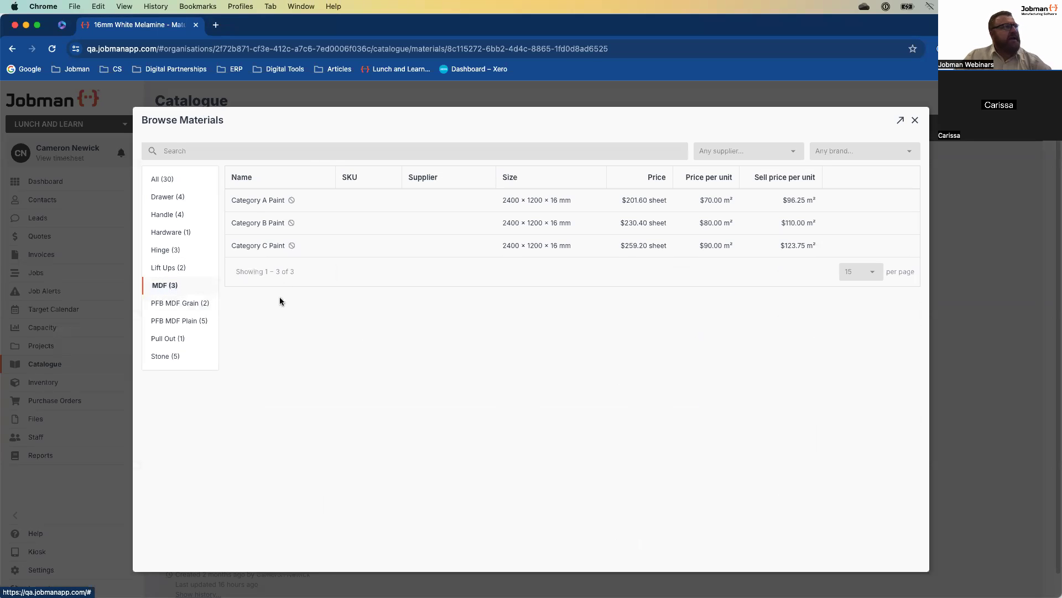
pyautogui.click(186, 319)
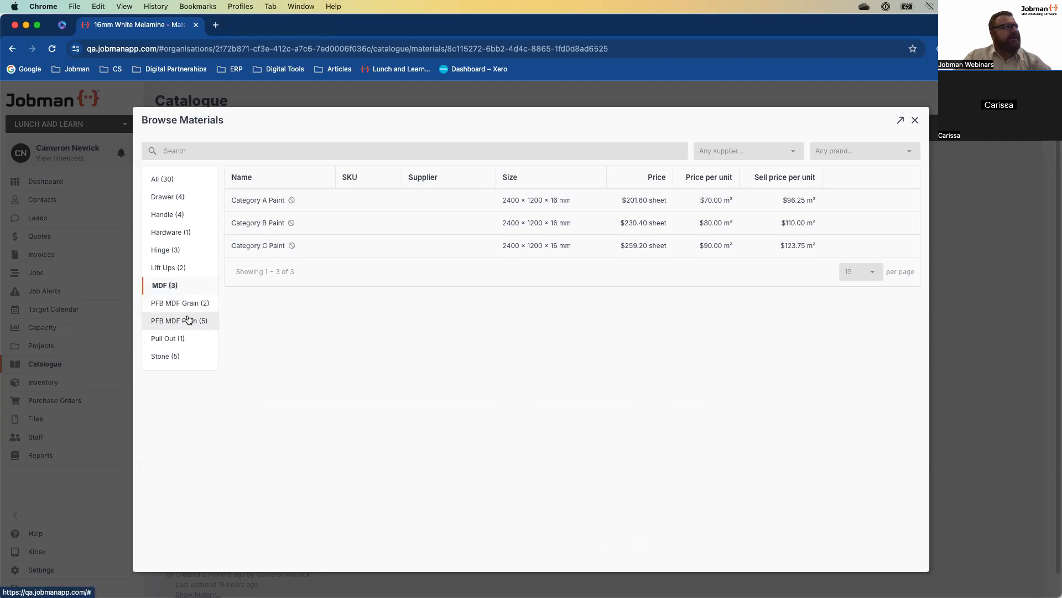
pyautogui.click(168, 285)
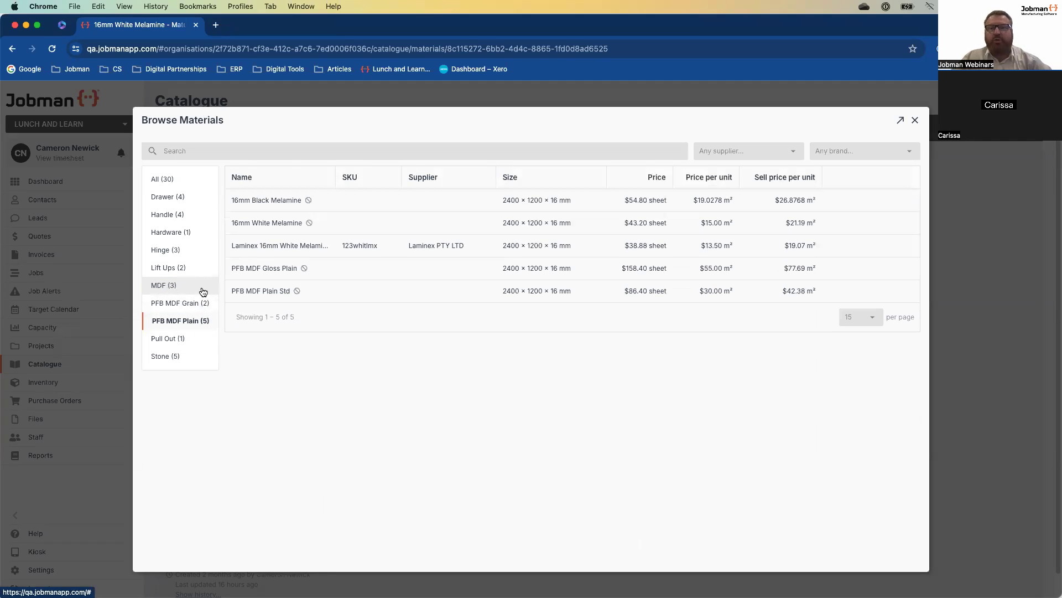
pyautogui.click(292, 249)
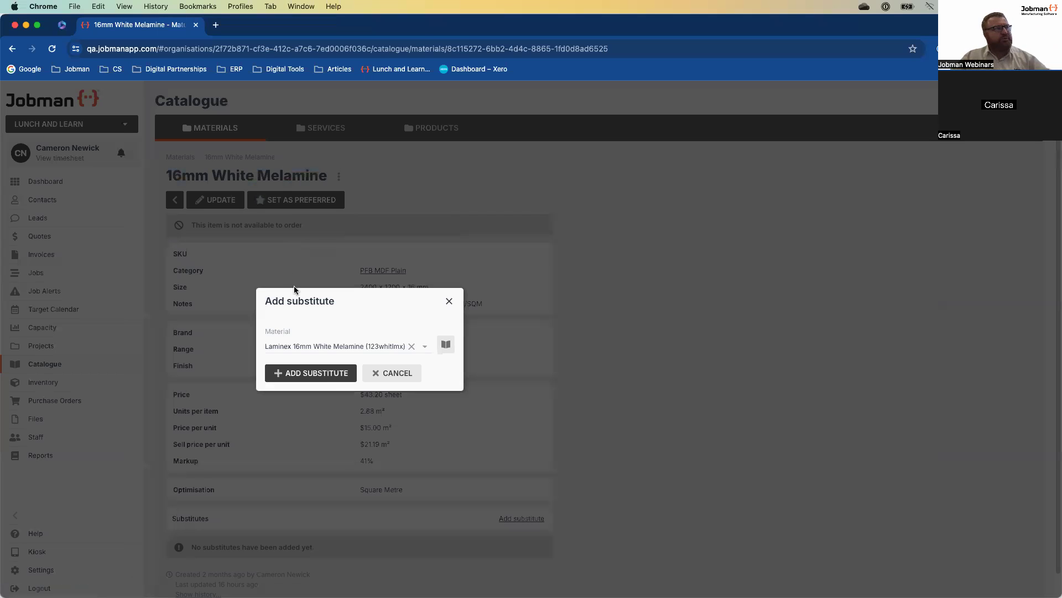
pyautogui.click(320, 371)
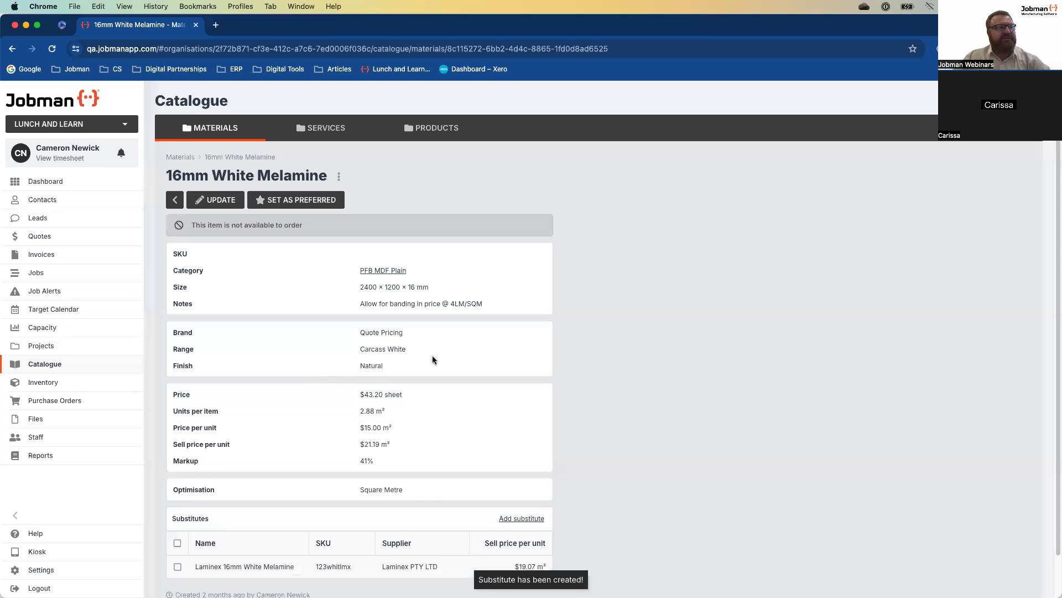
pyautogui.scroll(-1, 413, 494)
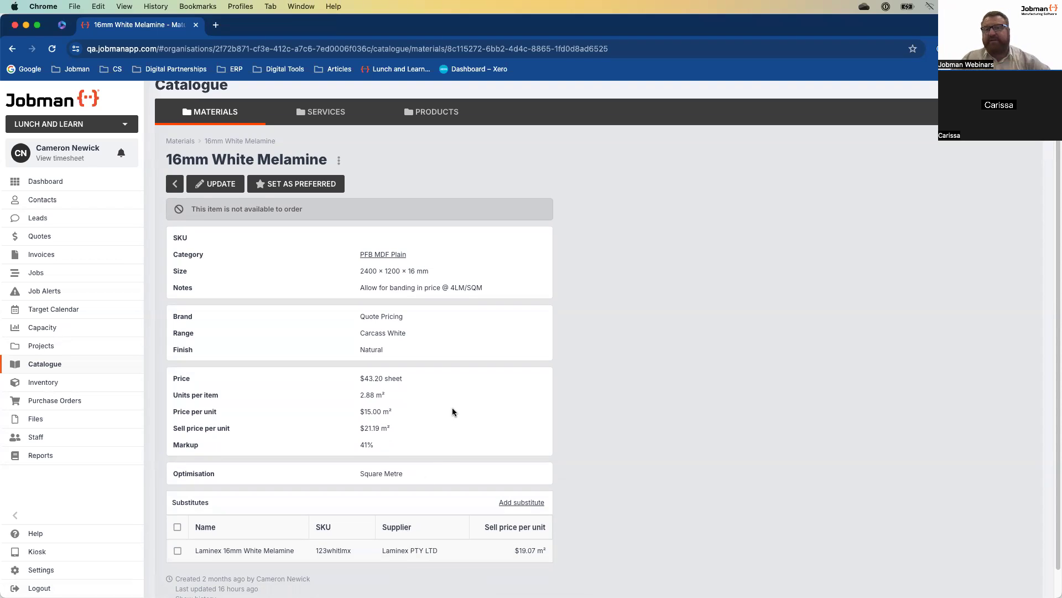
# Start a new catalogue materials import and attach "Lunch and Learn Hafele Import Catalogue Materials.csv" from the Desktop
pyautogui.click(180, 143)
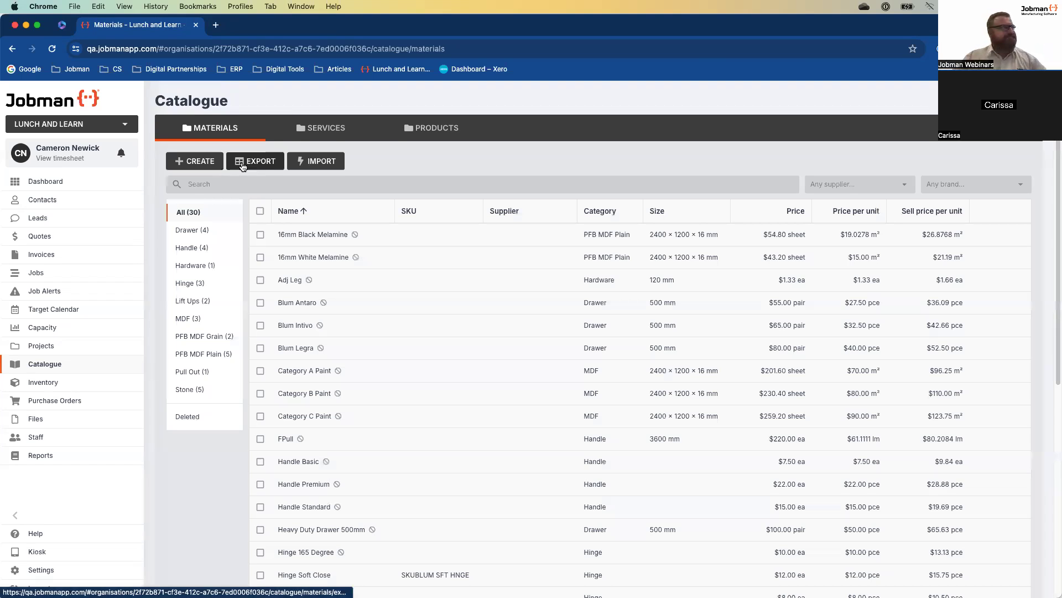
pyautogui.click(300, 163)
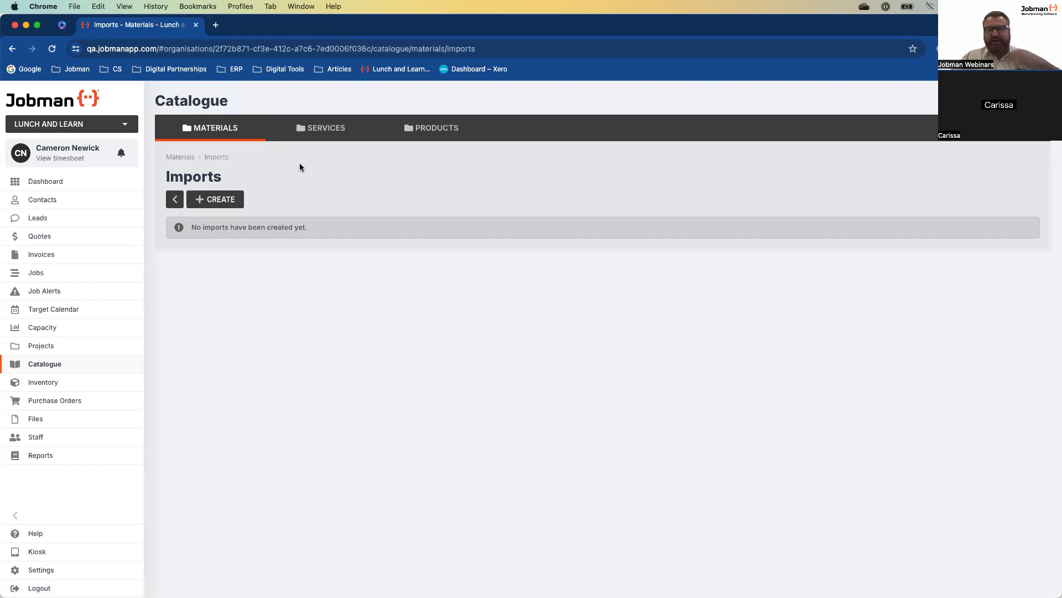
pyautogui.click(229, 201)
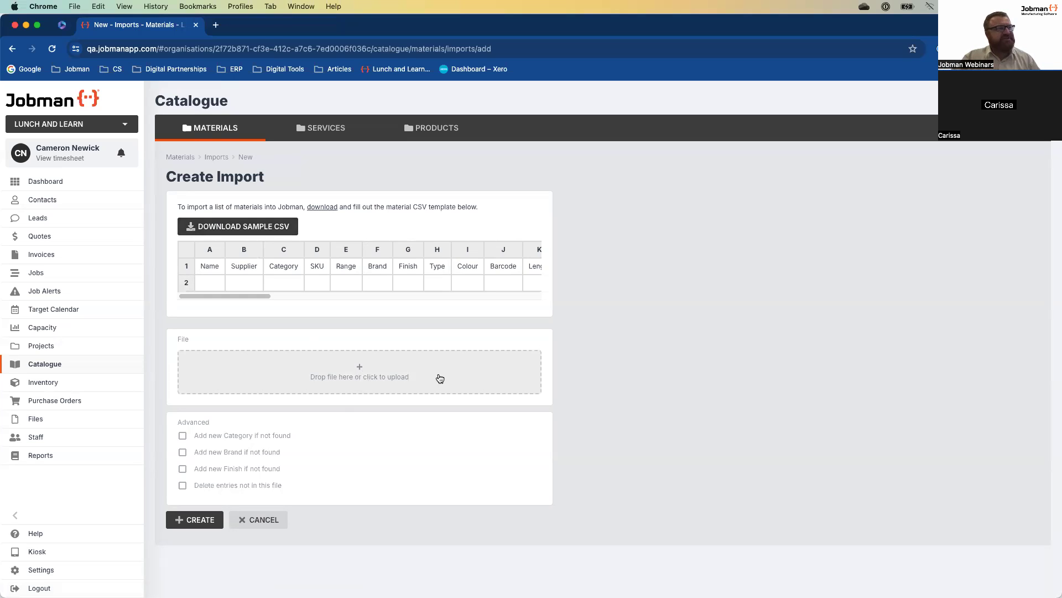
pyautogui.click(362, 370)
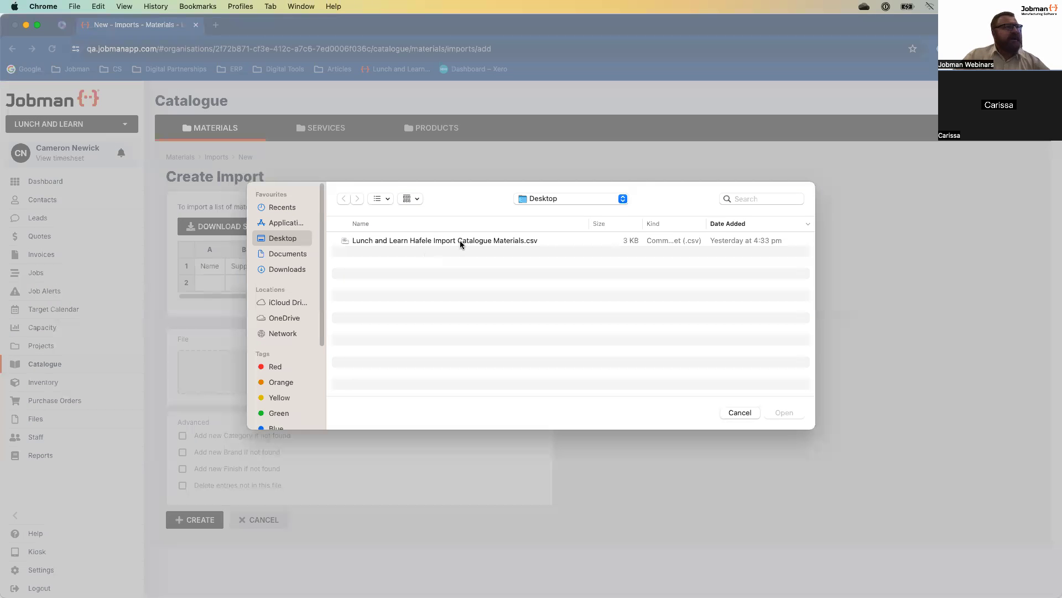
pyautogui.doubleClick(466, 239)
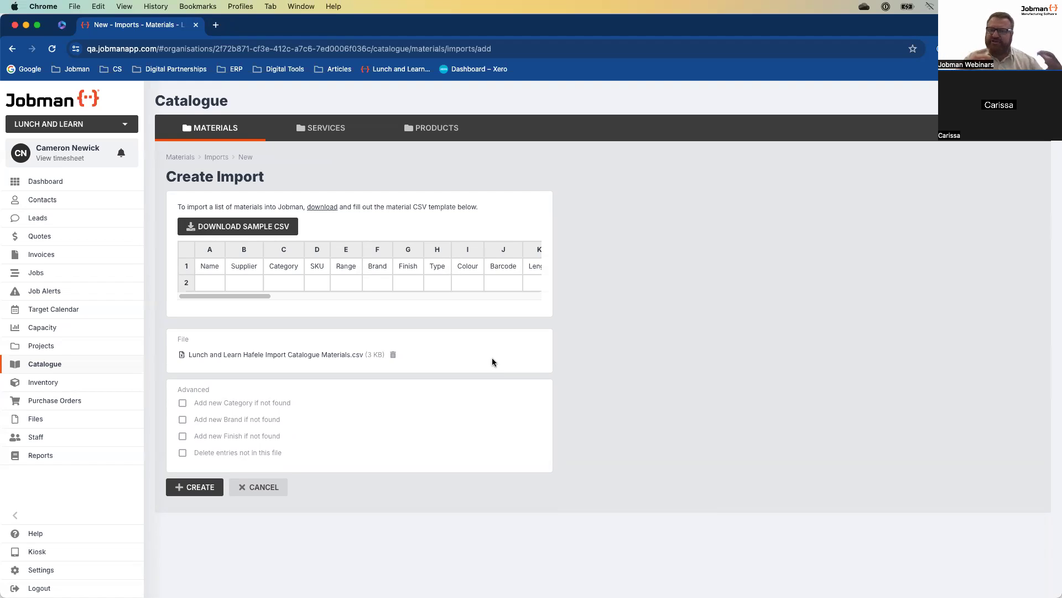
# Enable adding new categories, brands and finishes if not found, then create the import and run it
pyautogui.click(183, 403)
pyautogui.click(183, 419)
pyautogui.click(182, 436)
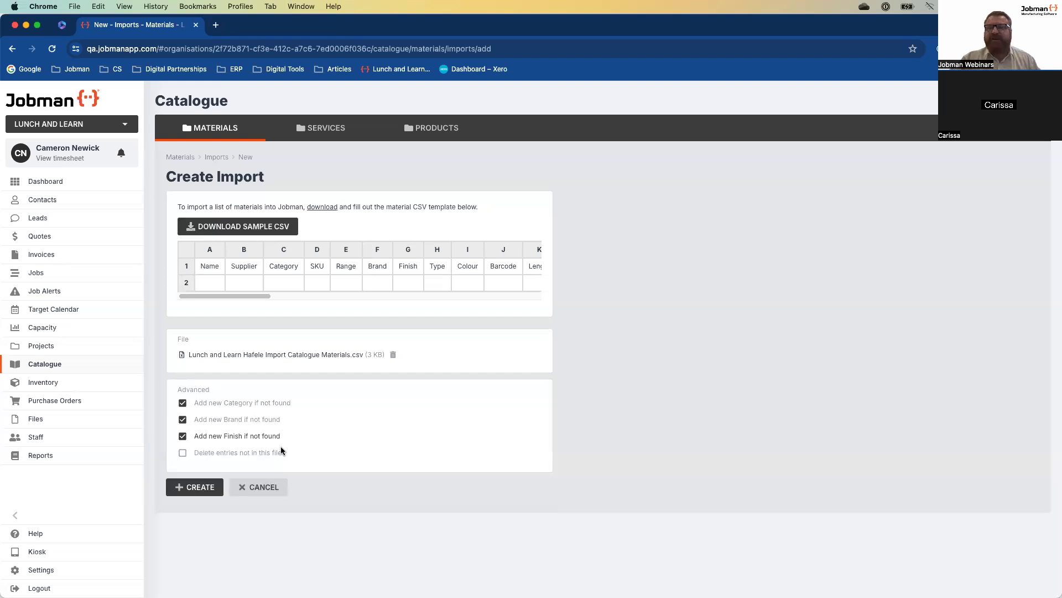
pyautogui.click(213, 490)
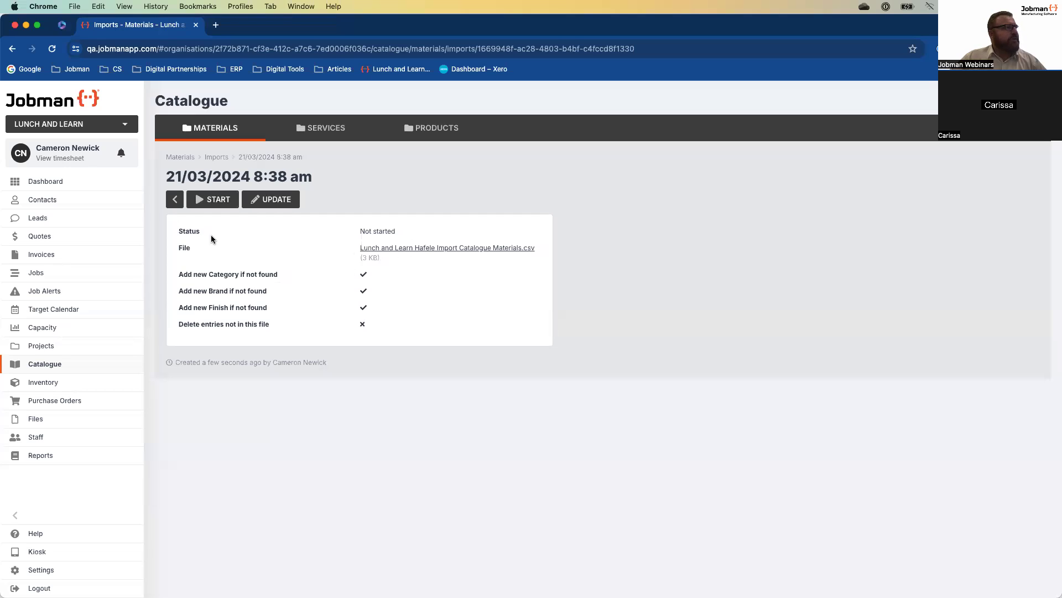
pyautogui.click(223, 203)
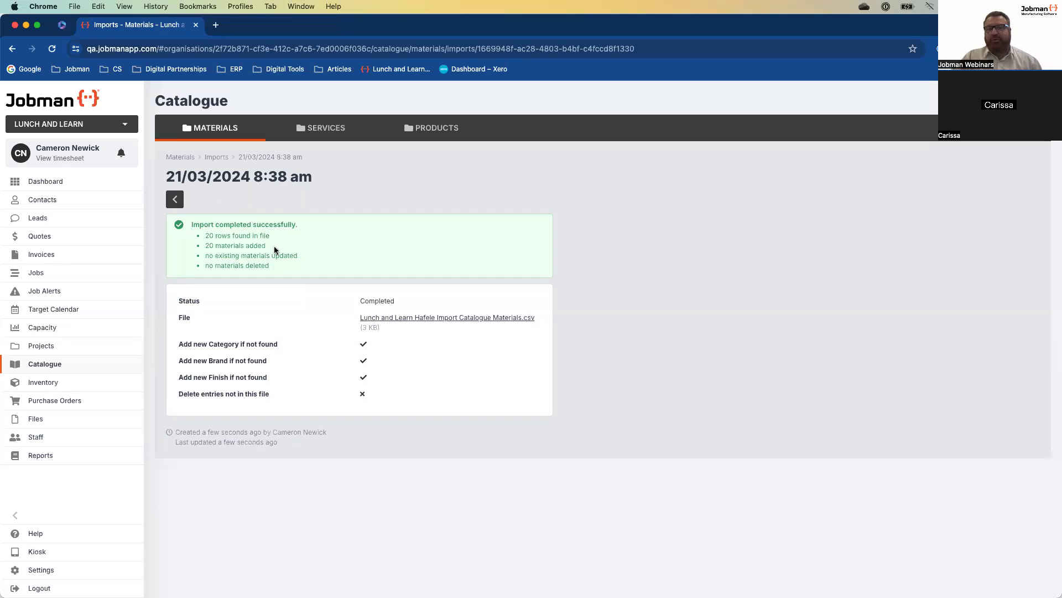
# Show the catalogue's Waste Bins materials and widen the Name column to read the imported names
pyautogui.click(216, 131)
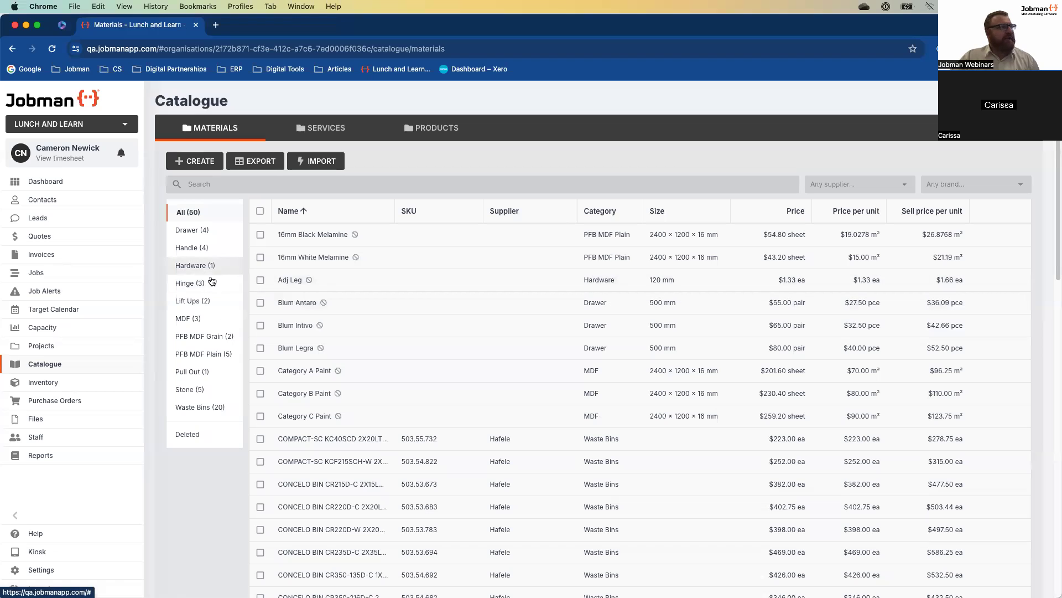
pyautogui.click(192, 407)
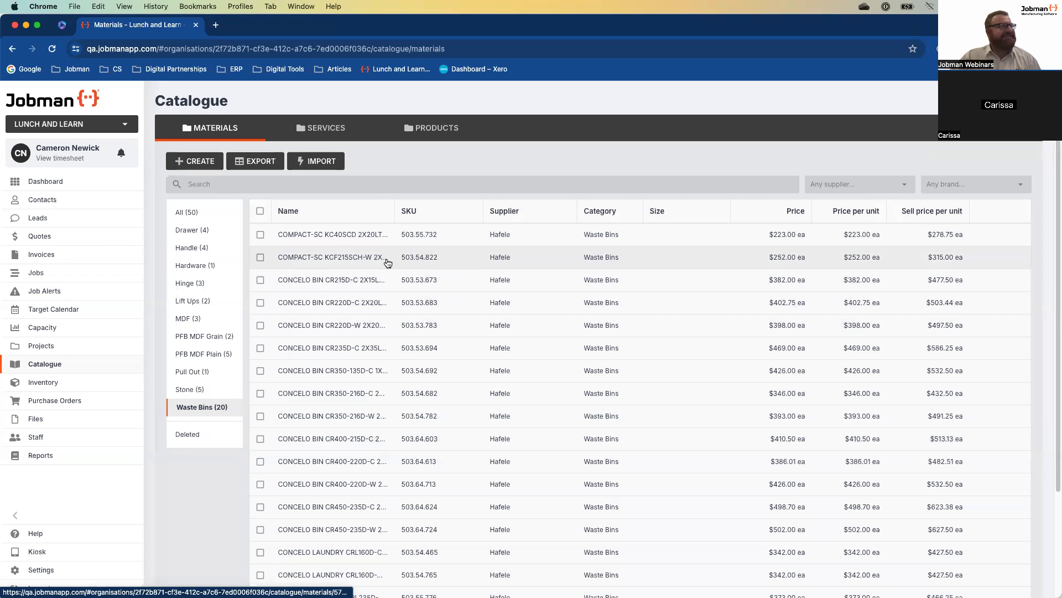
pyautogui.moveTo(394, 211); pyautogui.dragTo(427, 217)
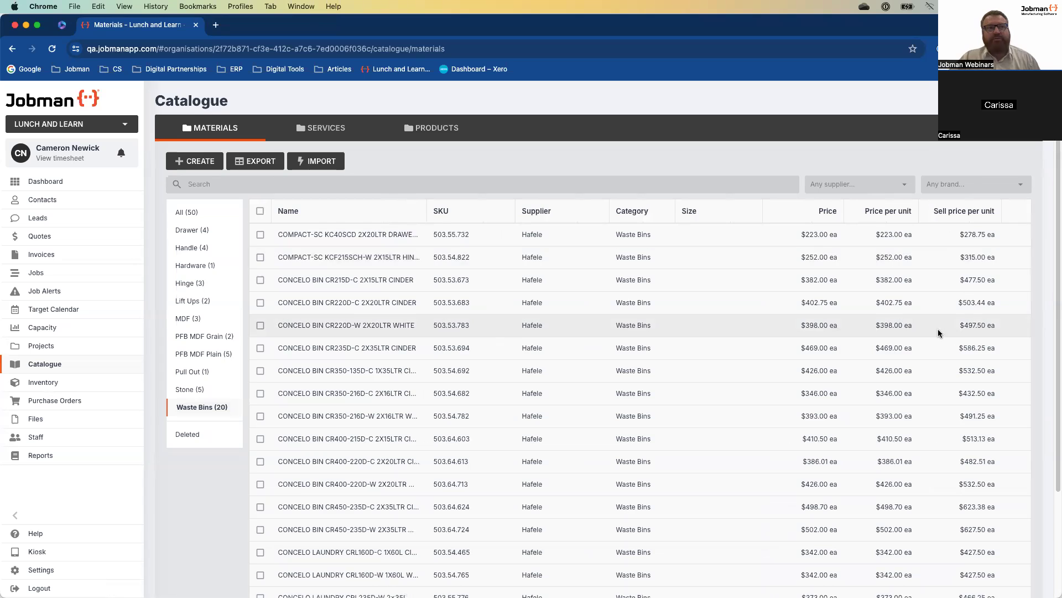
# Open the CONCELO LUNDRY CRL450-160D-W 1X60LTR WHITE material for editing and examine its pack and per-unit pricing
pyautogui.scroll(-5, 932, 341)
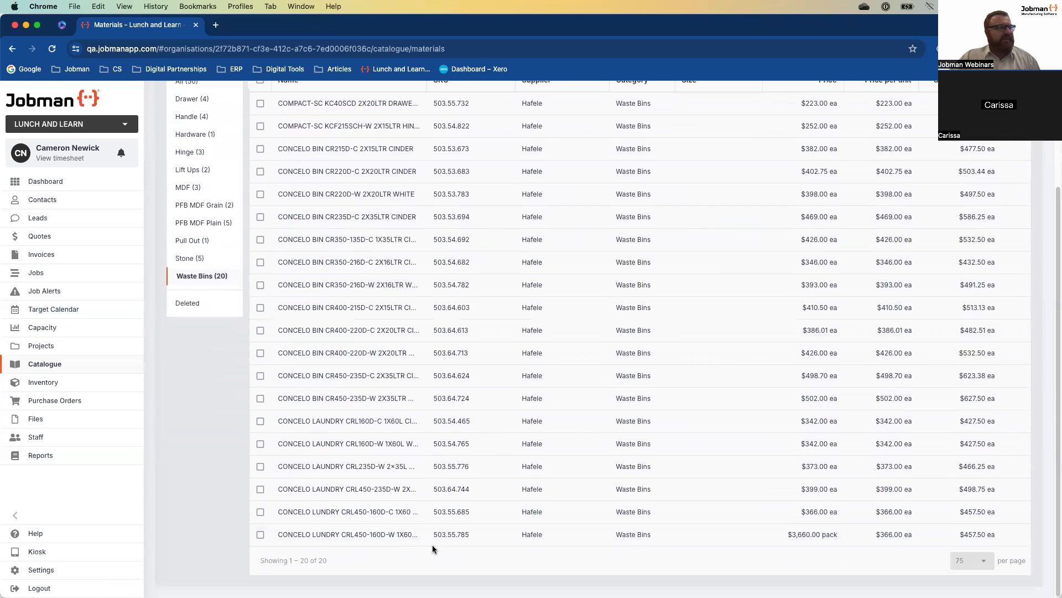
pyautogui.click(390, 535)
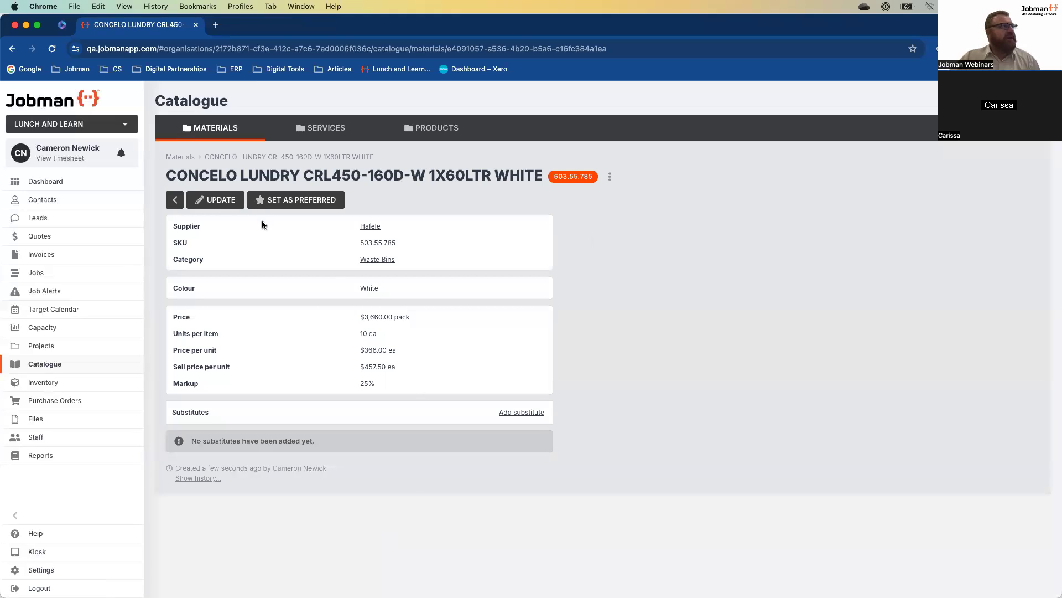
pyautogui.click(228, 202)
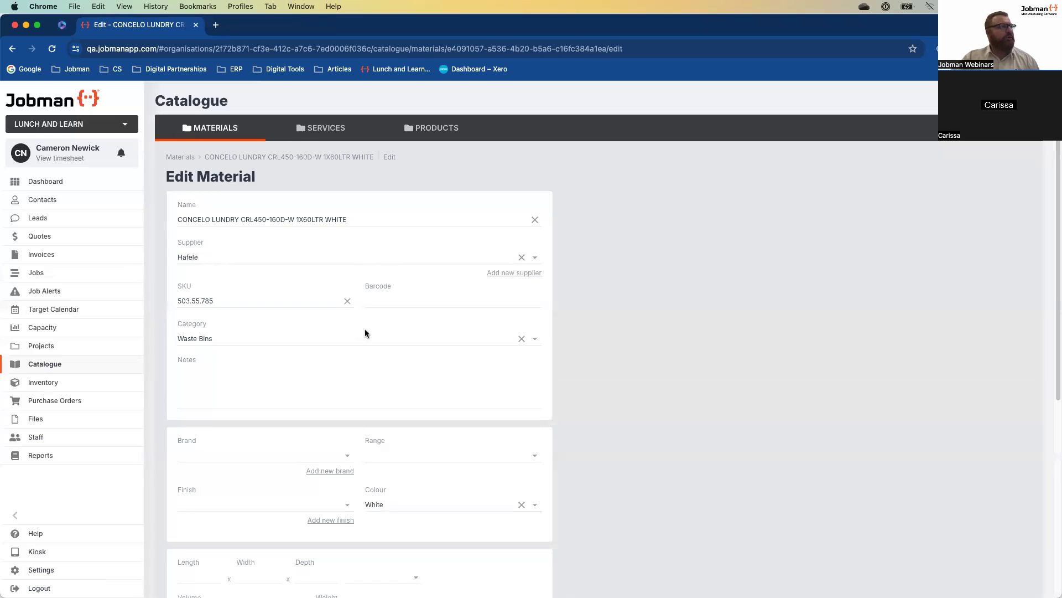
pyautogui.scroll(-6, 366, 332)
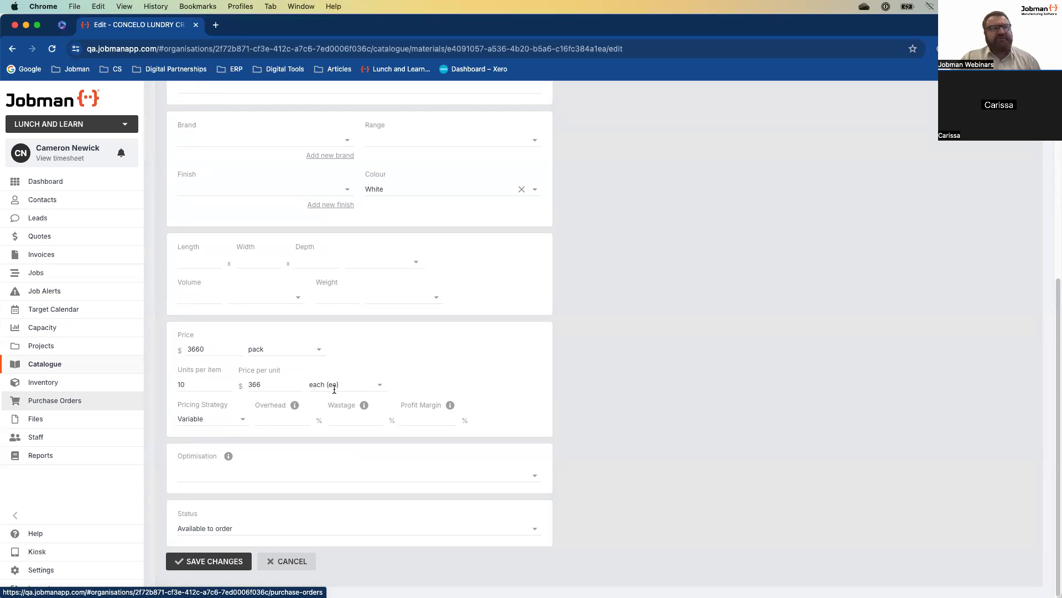
# Save the CONCELO LUNDRY CRL450-160D-W material's changes and show all materials in the catalogue
pyautogui.click(222, 562)
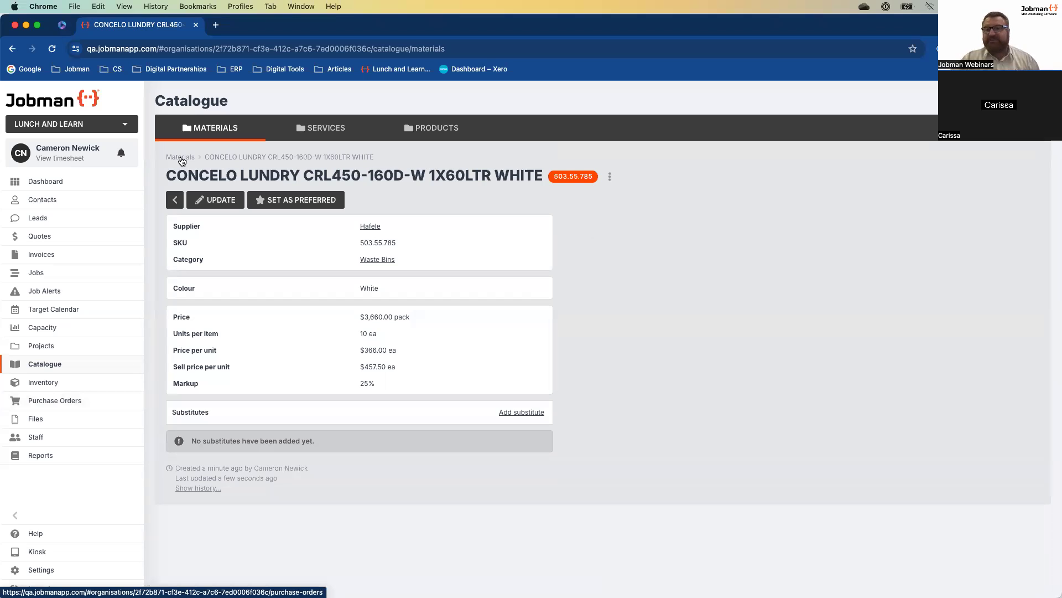
pyautogui.click(181, 157)
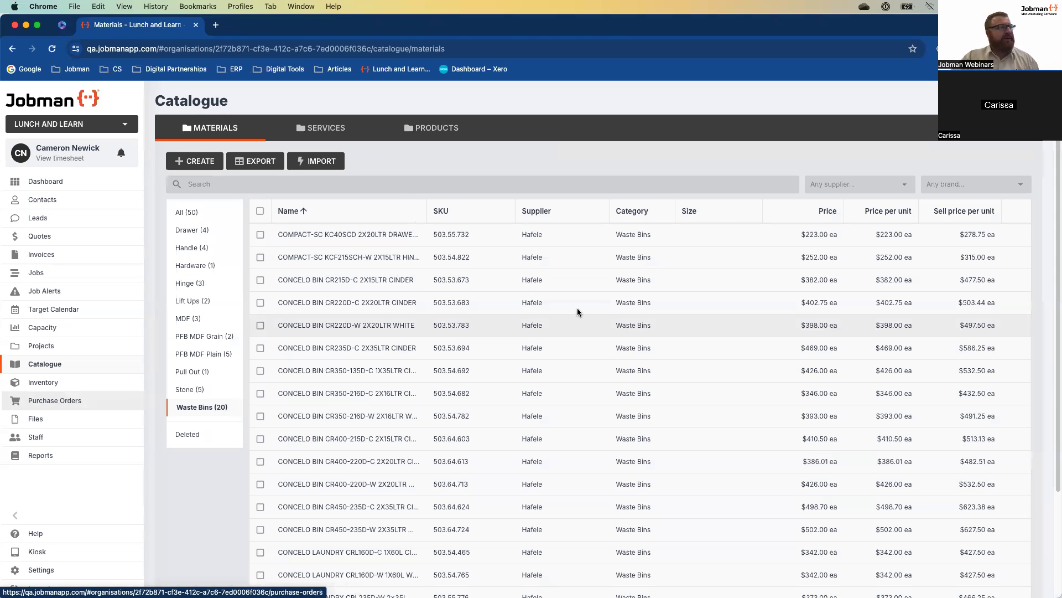
pyautogui.click(194, 218)
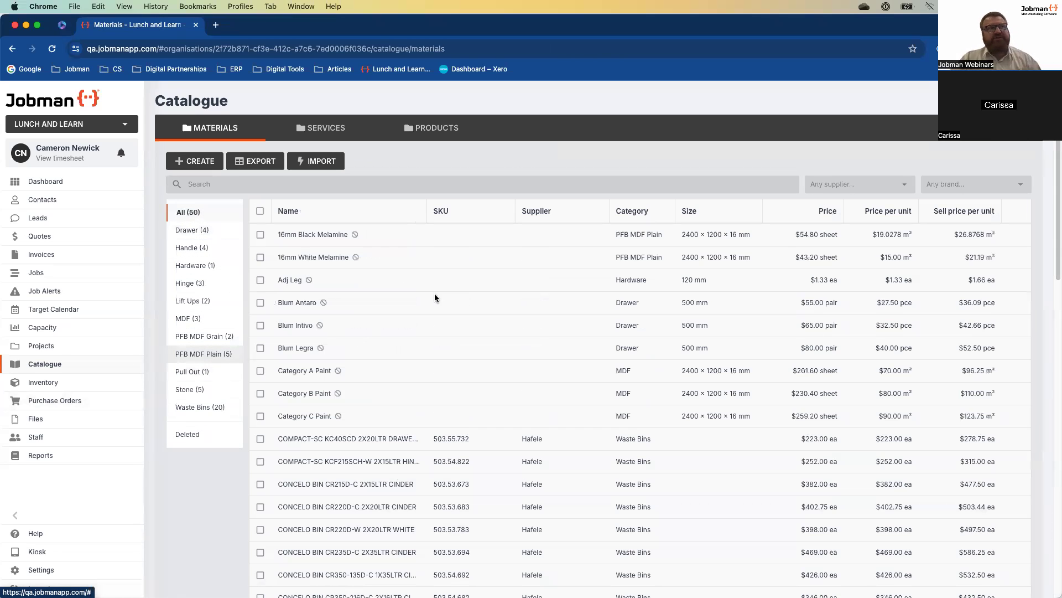
# Filter the catalogue materials by the supplier Hafele and look through the matching items and their prices
pyautogui.click(894, 188)
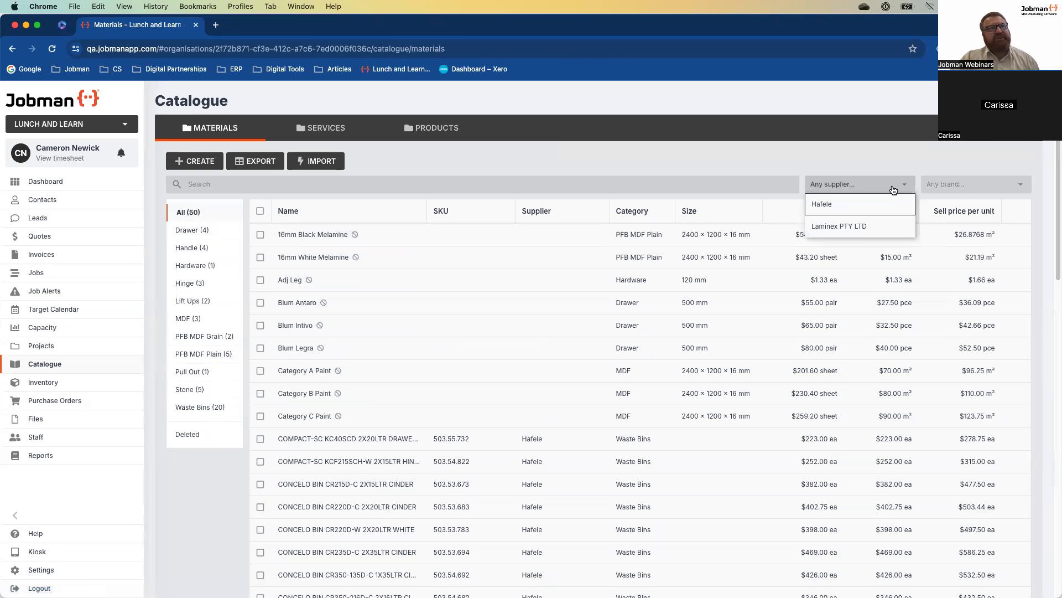
pyautogui.click(852, 204)
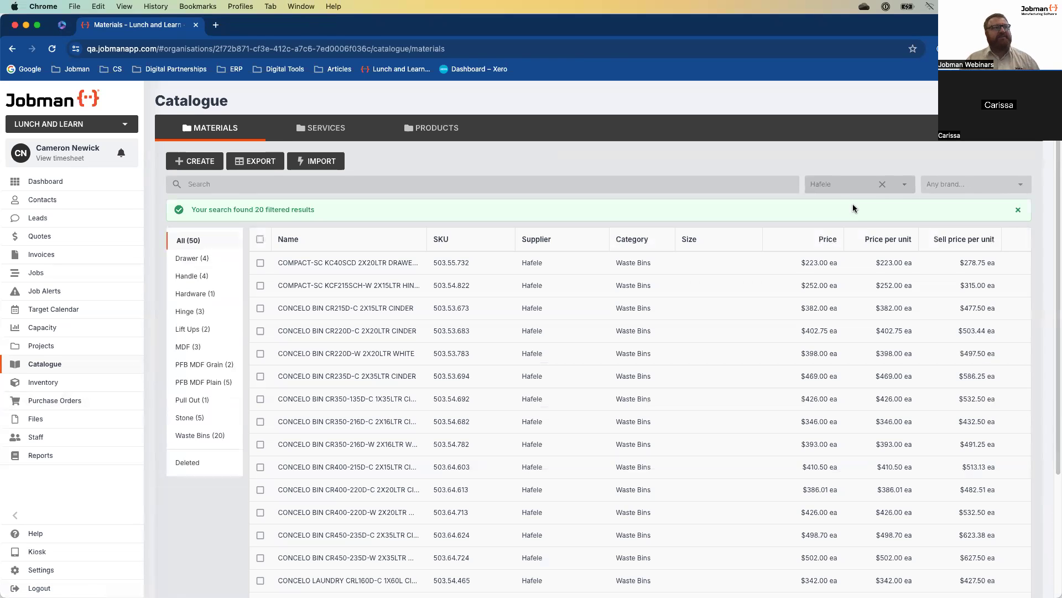
pyautogui.scroll(-2, 765, 386)
pyautogui.scroll(-2, 764, 390)
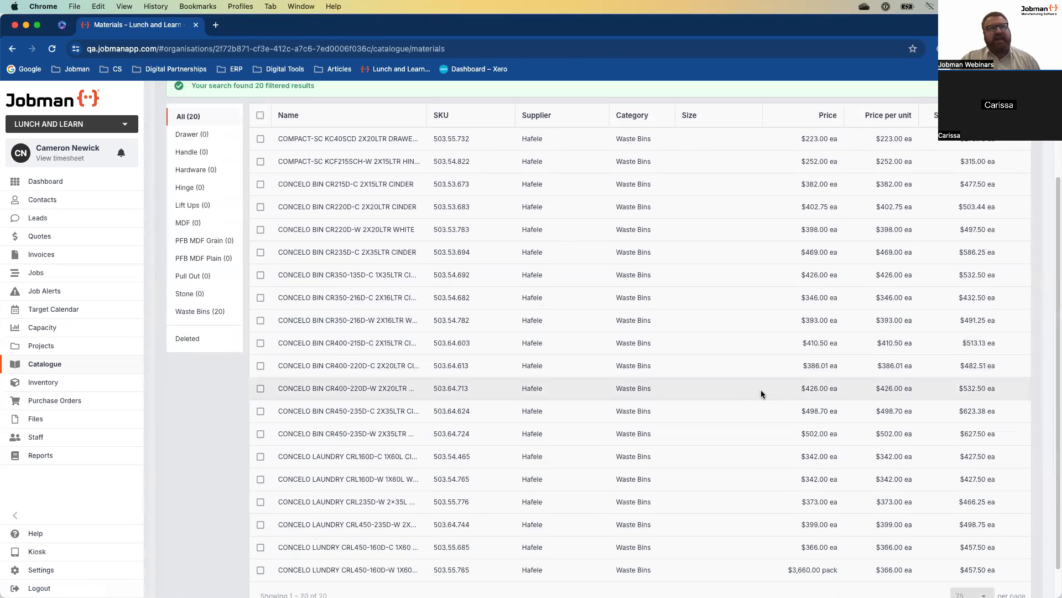
pyautogui.scroll(1, 761, 396)
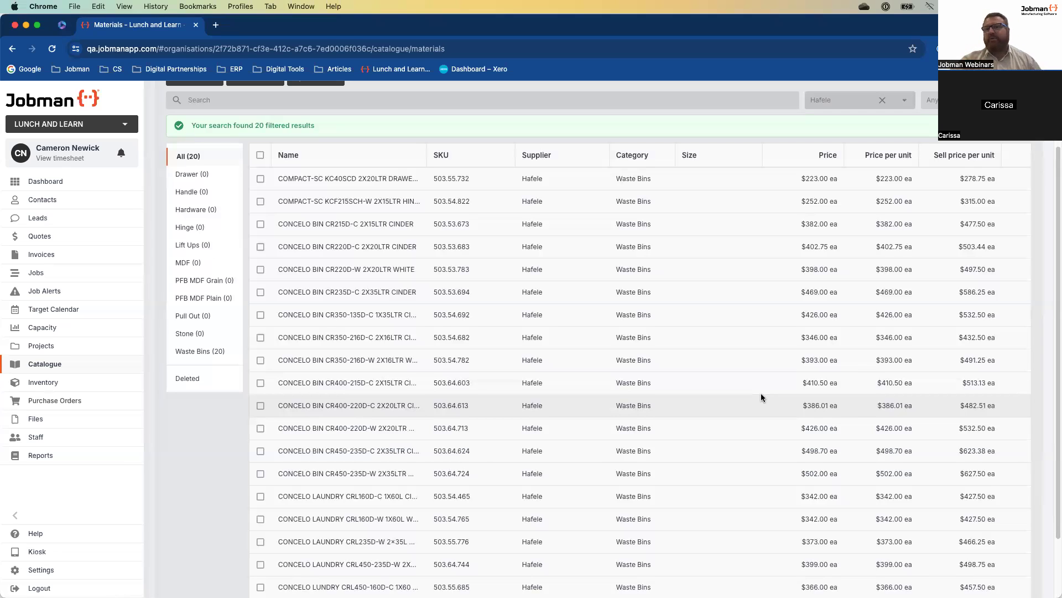
pyautogui.scroll(3, 756, 390)
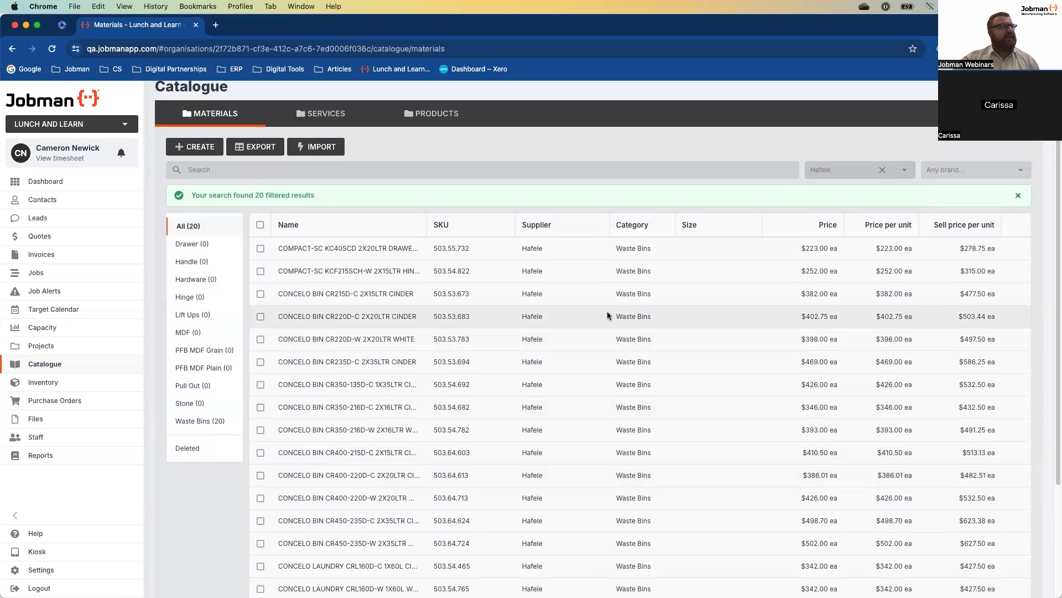
# Start a new catalogue service named "Electrical Work" with Daves Electrical as its supplier
pyautogui.click(319, 136)
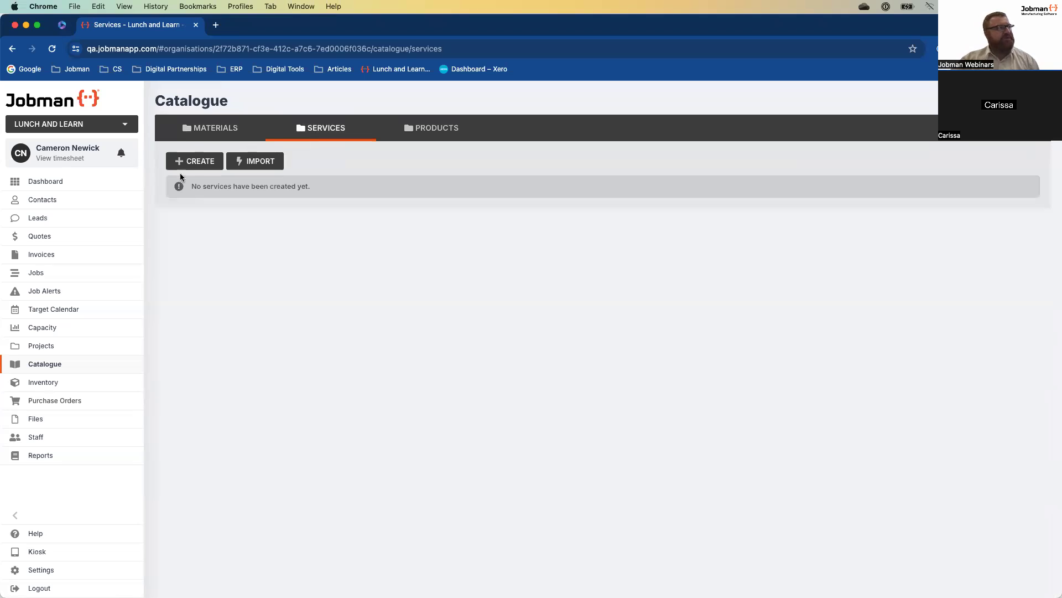
pyautogui.click(193, 161)
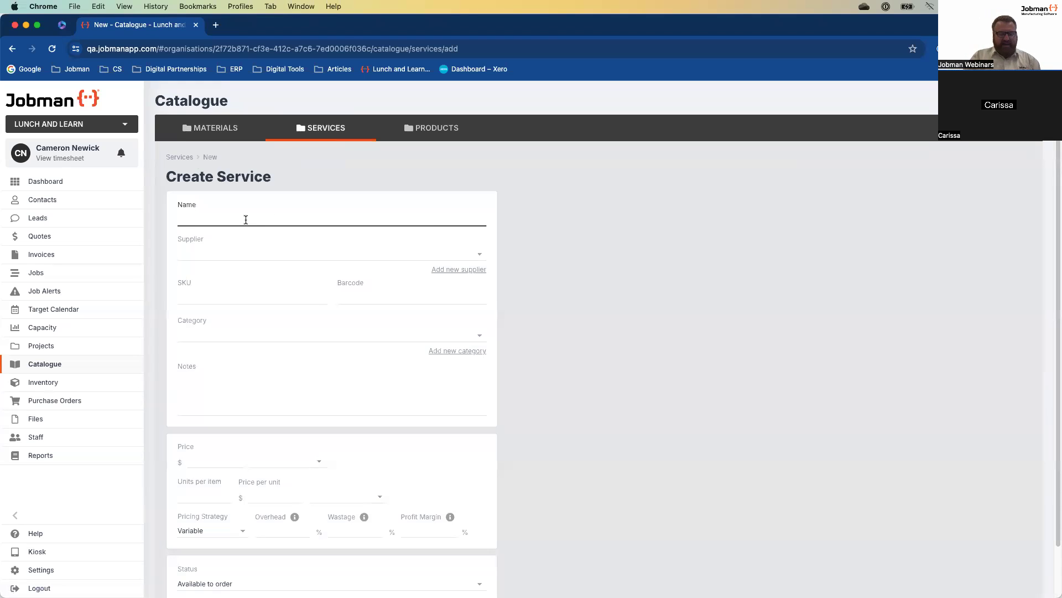
pyautogui.write('Electrical Work')
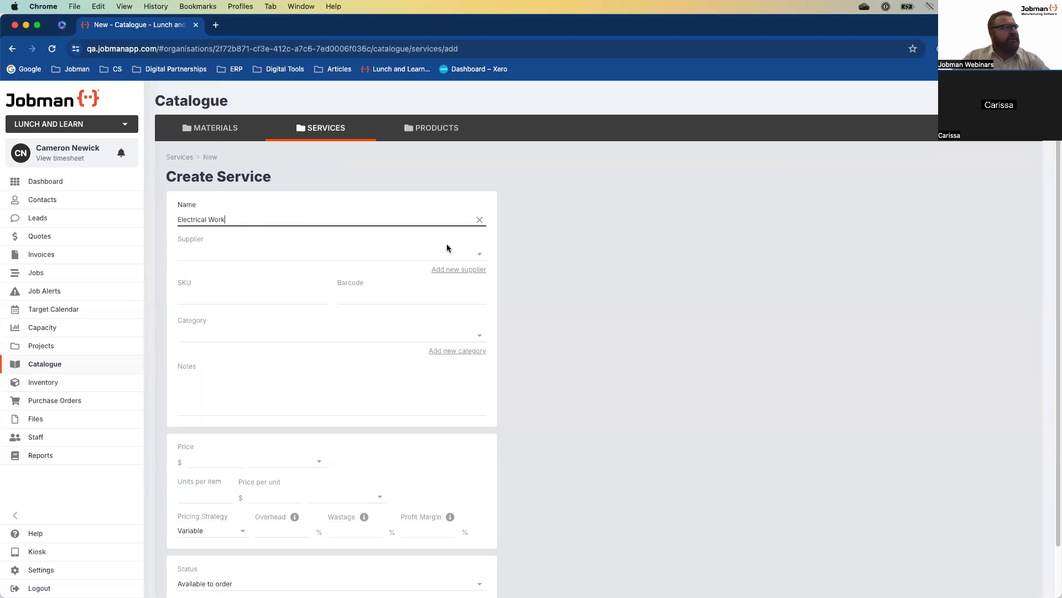
pyautogui.click(479, 258)
pyautogui.write('dave')
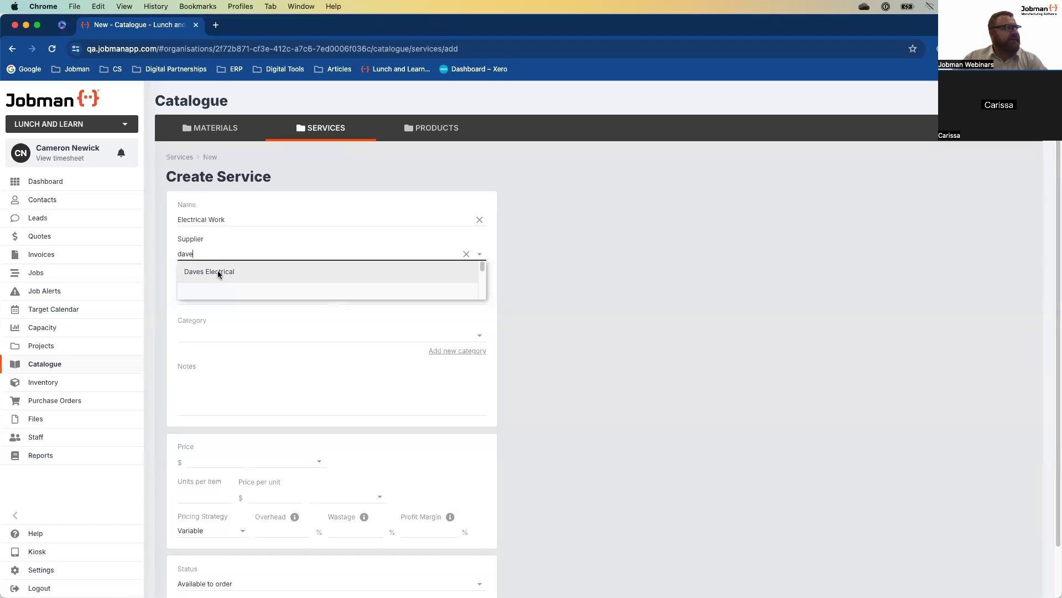
pyautogui.click(218, 271)
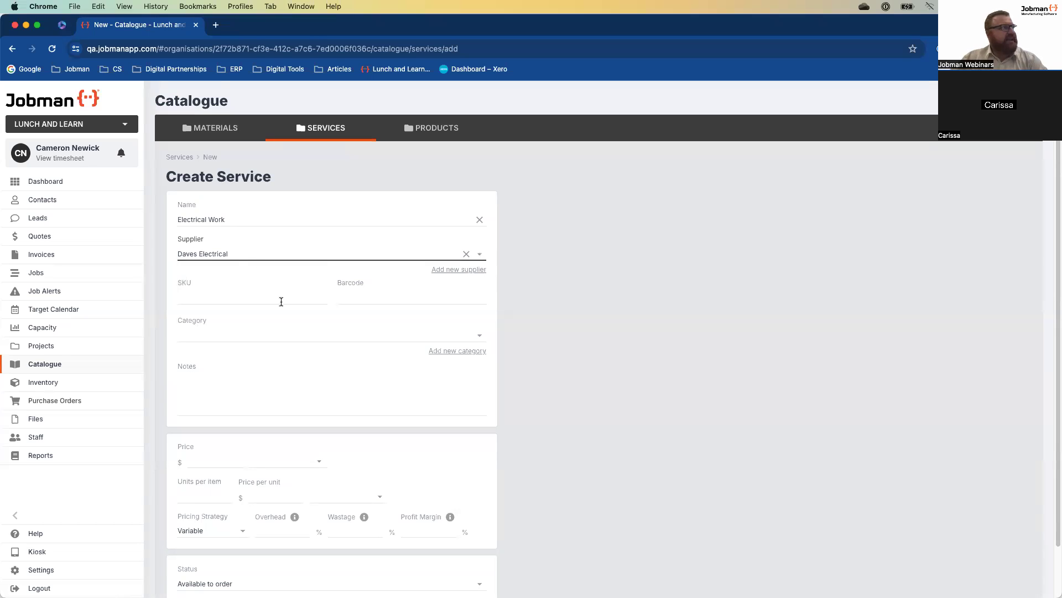
# Check the existing categories for the service, then add a new category named "Electrical"
pyautogui.click(480, 340)
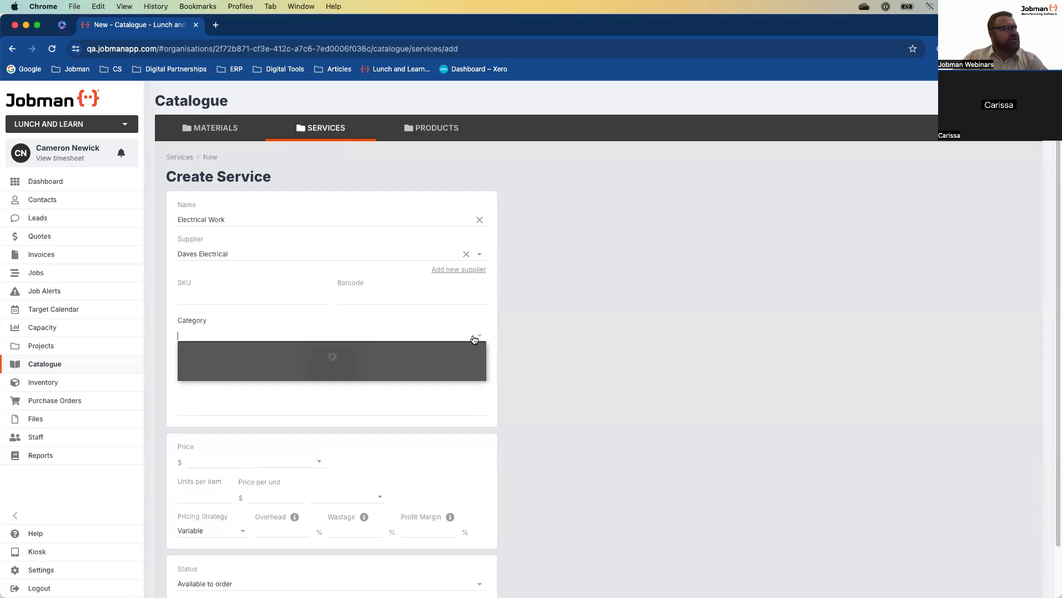
pyautogui.scroll(-3, 334, 387)
pyautogui.scroll(-10, 333, 413)
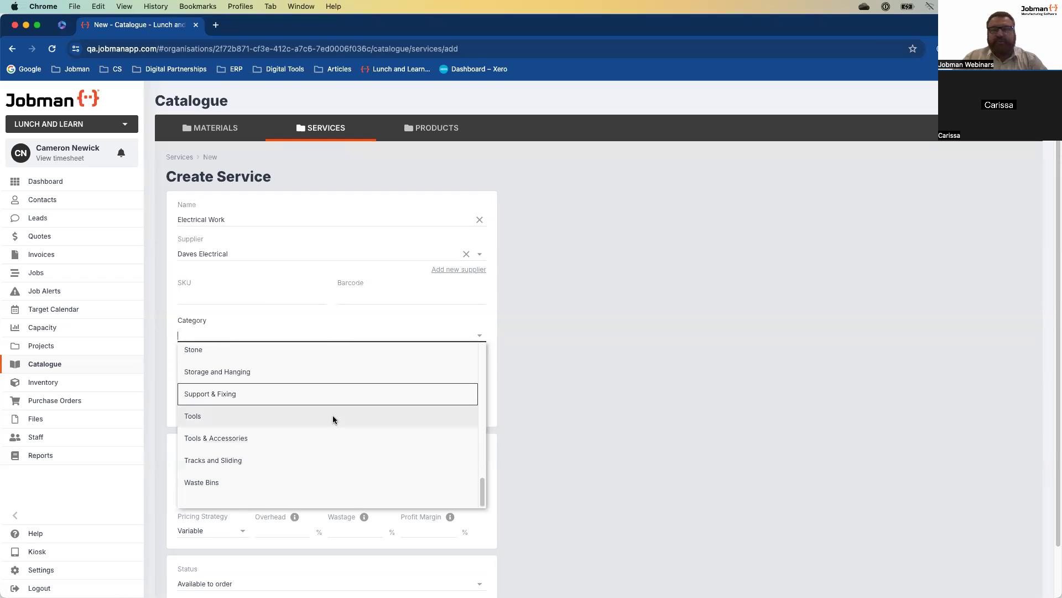
pyautogui.scroll(5, 337, 416)
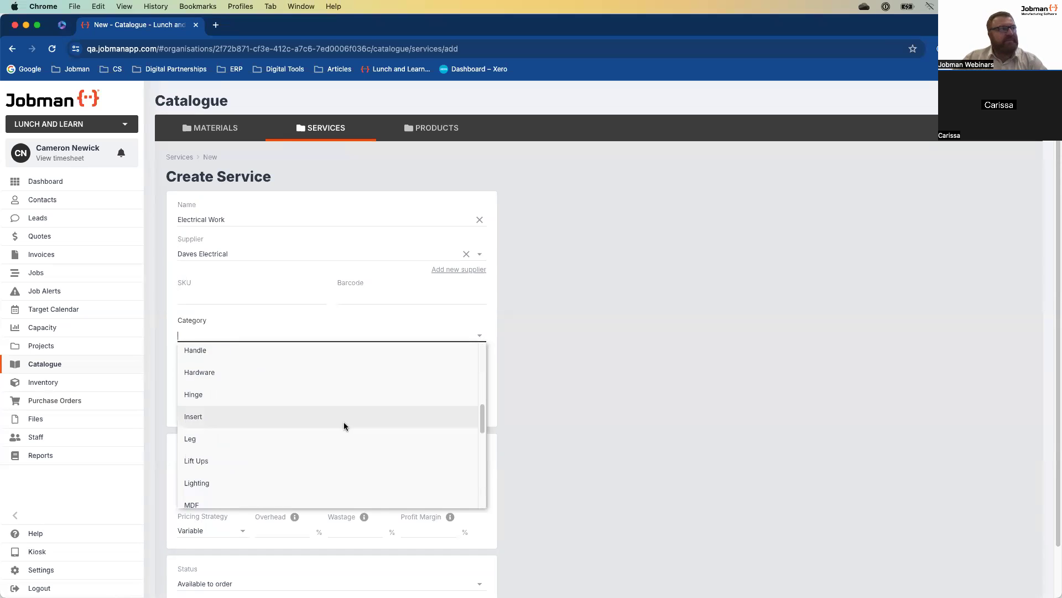
pyautogui.click(629, 395)
pyautogui.click(468, 355)
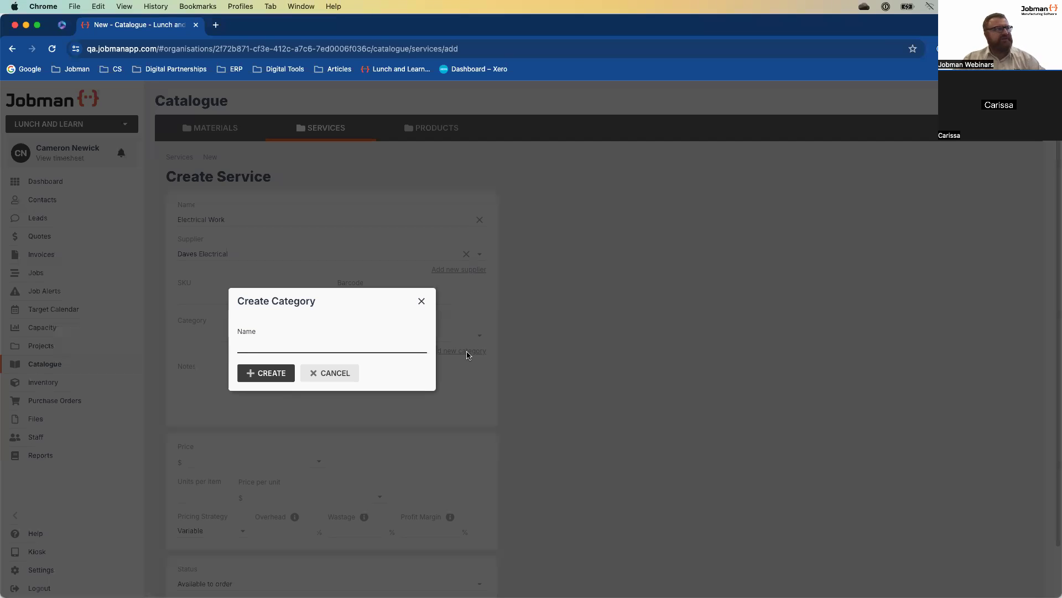
pyautogui.write('Electri')
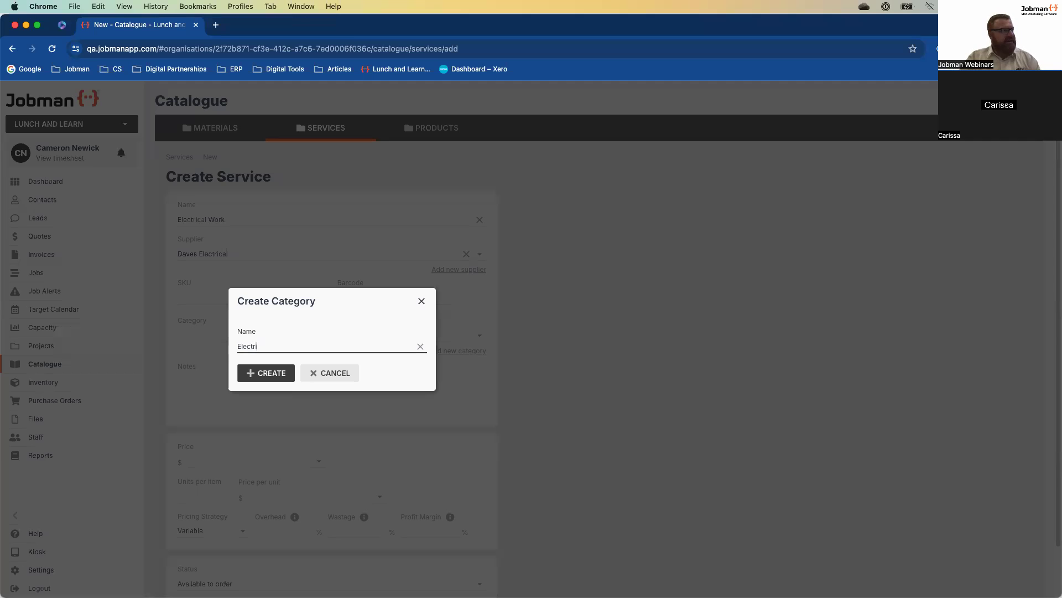
pyautogui.write('cal')
pyautogui.click(268, 373)
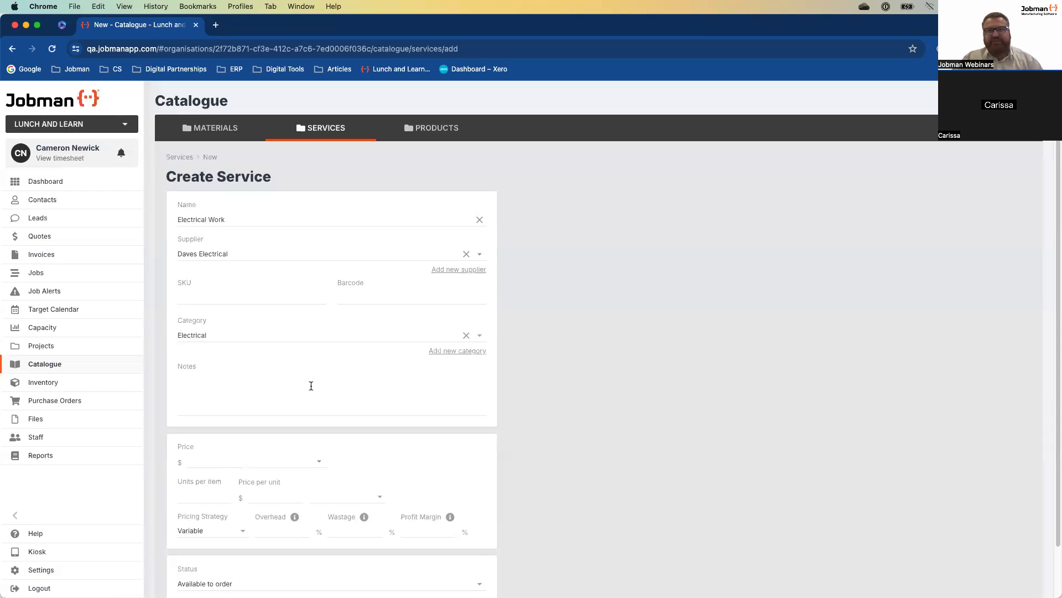
# Set the Electrical Work service's price to $150 per hour (hr)
pyautogui.scroll(-2, 522, 428)
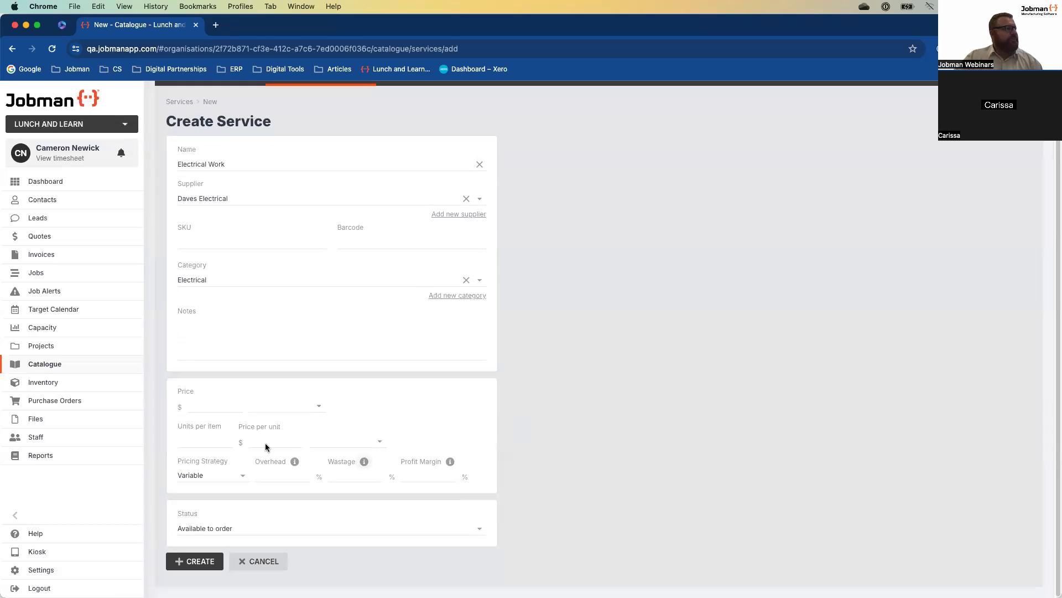
pyautogui.click(208, 407)
pyautogui.write('150')
pyautogui.click(316, 408)
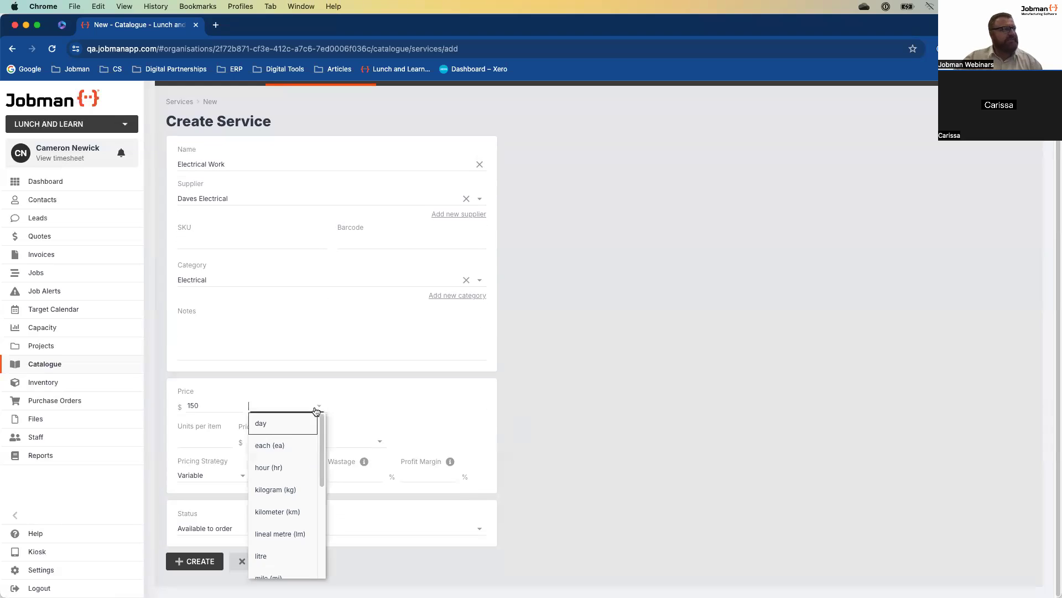
pyautogui.click(287, 465)
# Set 1 unit per item with hour (hr) as the per-unit measure, create the service and return to the services list
pyautogui.click(215, 442)
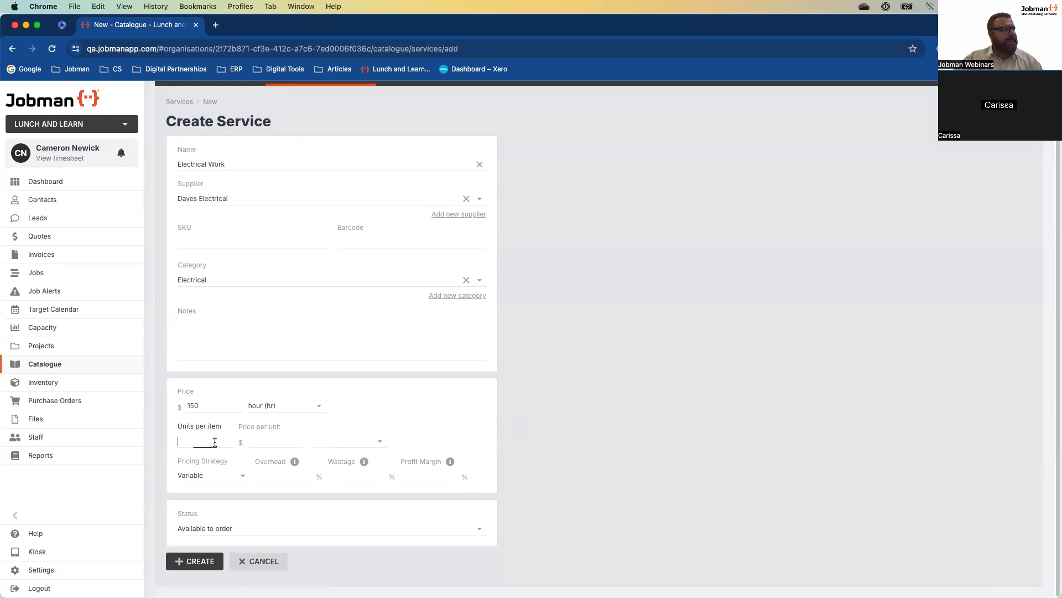
pyautogui.write('1')
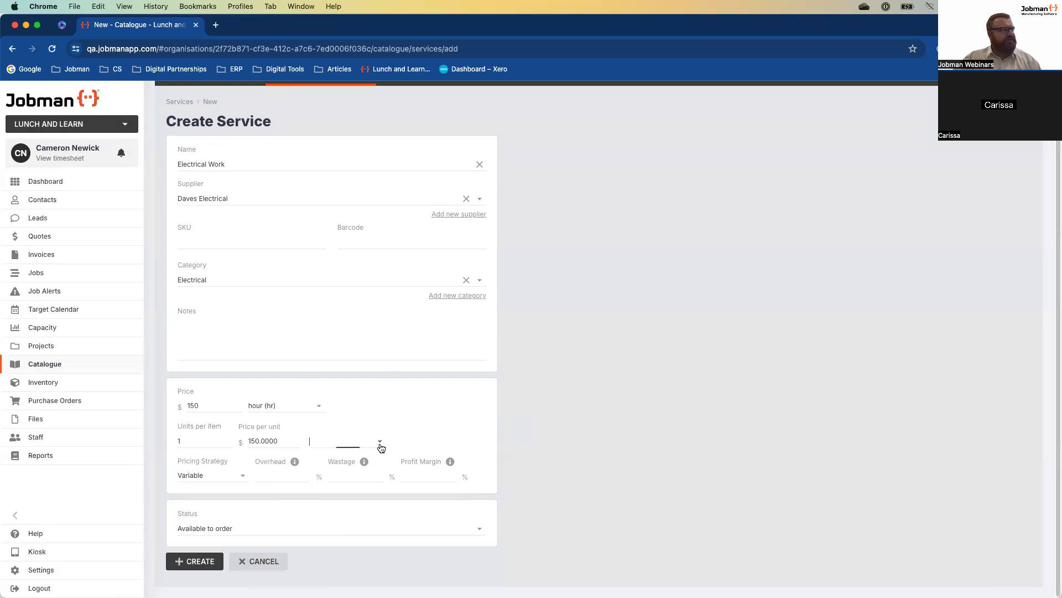
pyautogui.click(380, 442)
pyautogui.click(338, 326)
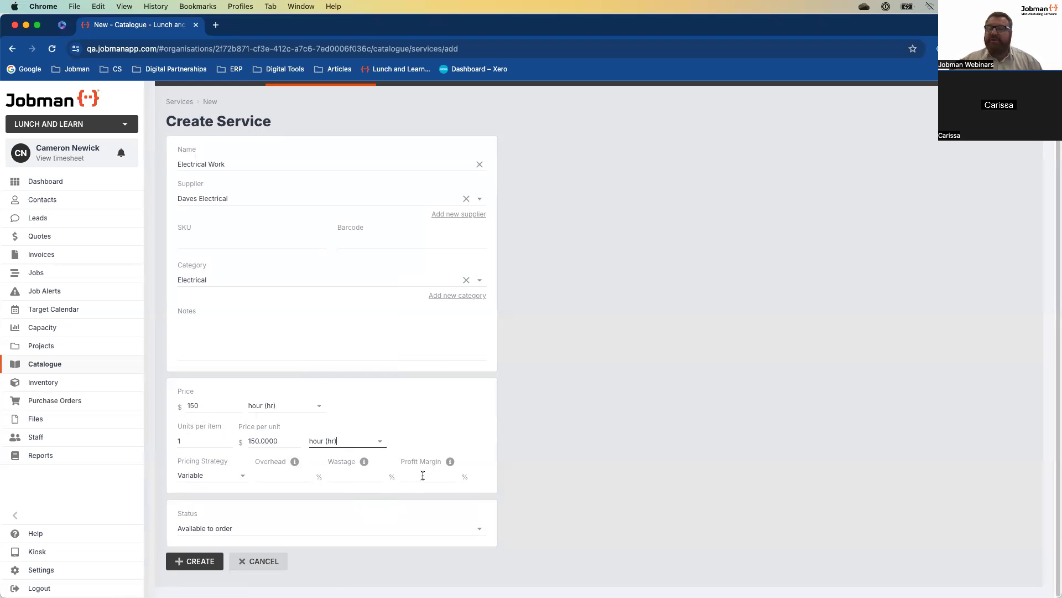
pyautogui.click(209, 562)
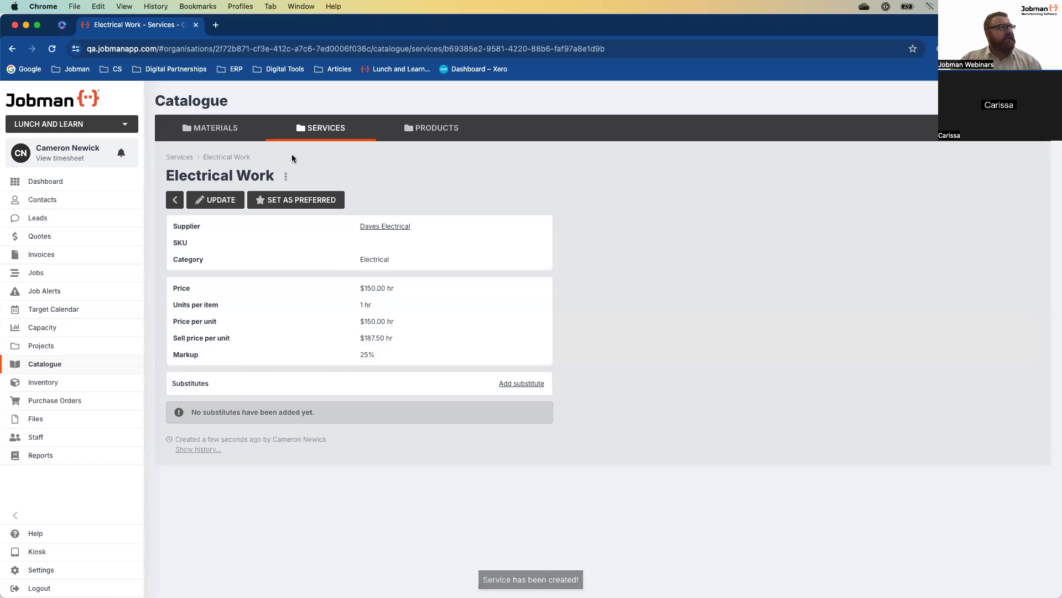
pyautogui.click(310, 132)
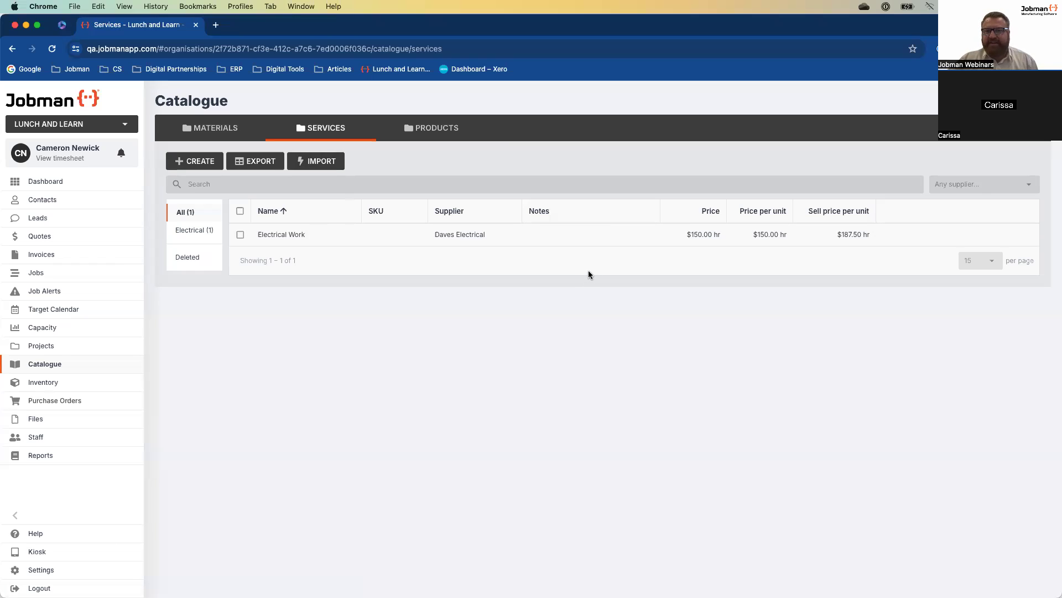
# Start a new inventory item and fill its details from the catalogue material COMPACT-SC KC40SCD 2X20LTR DRAWER WHITE
pyautogui.click(63, 387)
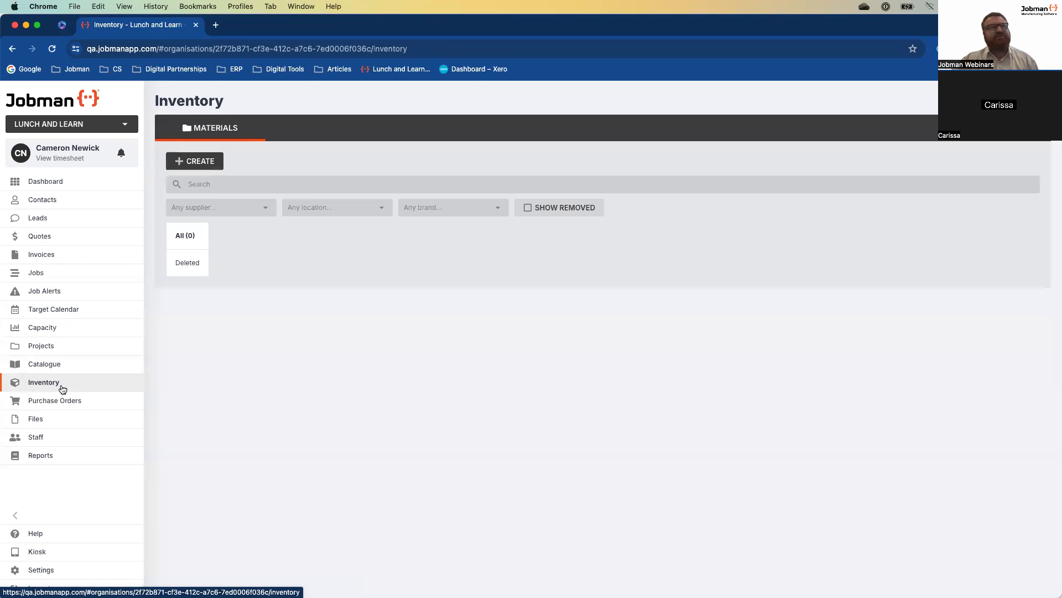
pyautogui.click(198, 162)
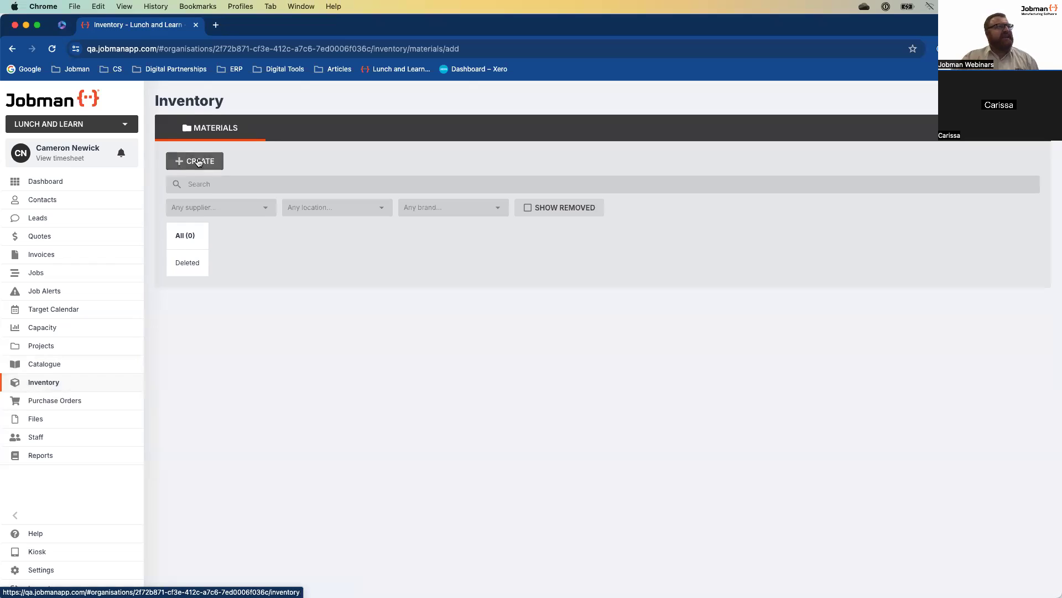
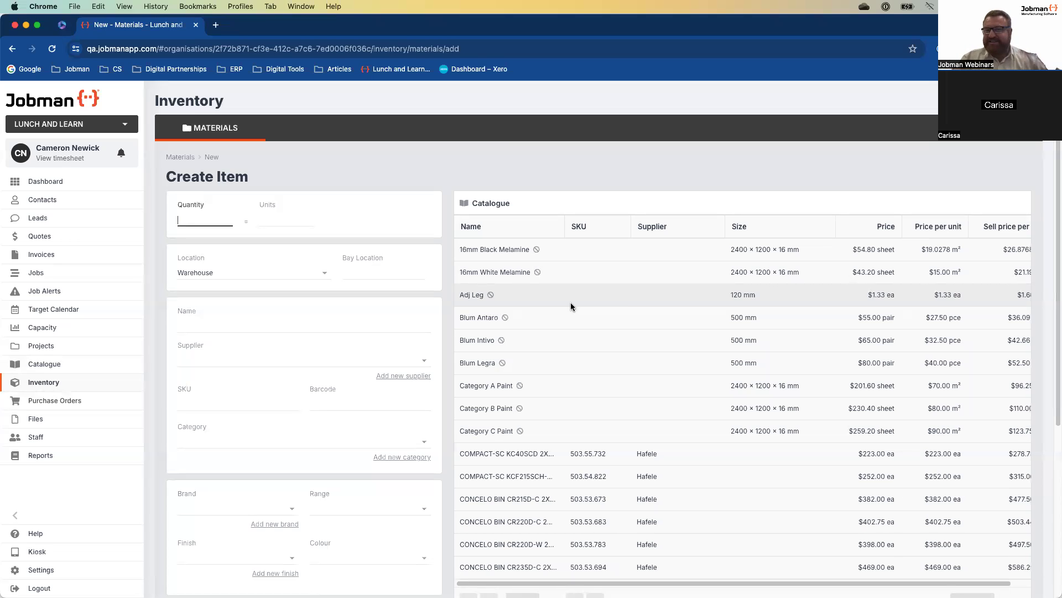
pyautogui.hscroll(3, 571, 302)
pyautogui.hscroll(-3, 571, 303)
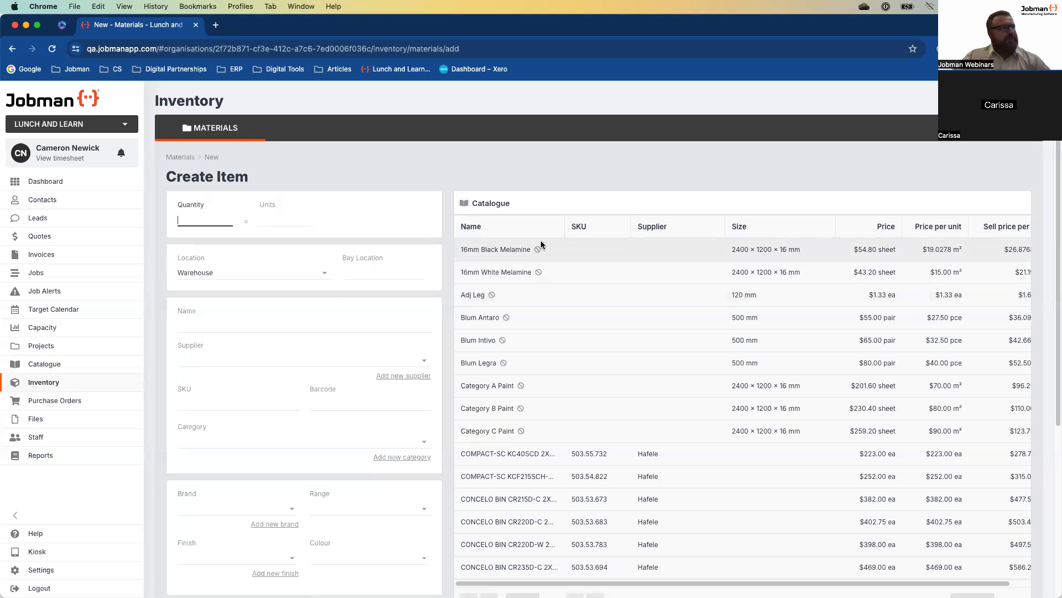
pyautogui.scroll(-3, 572, 327)
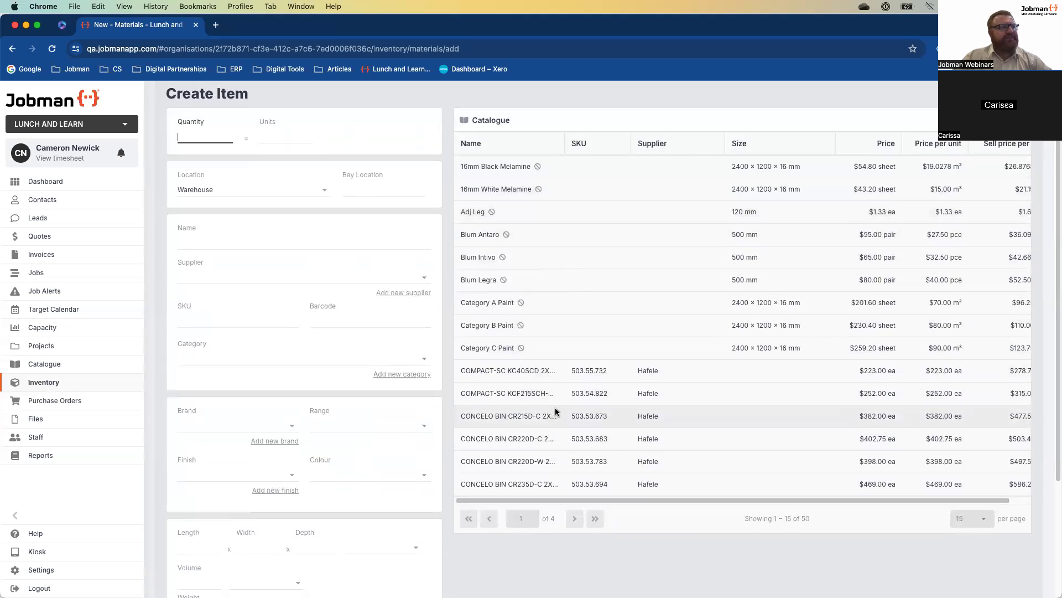
pyautogui.click(505, 370)
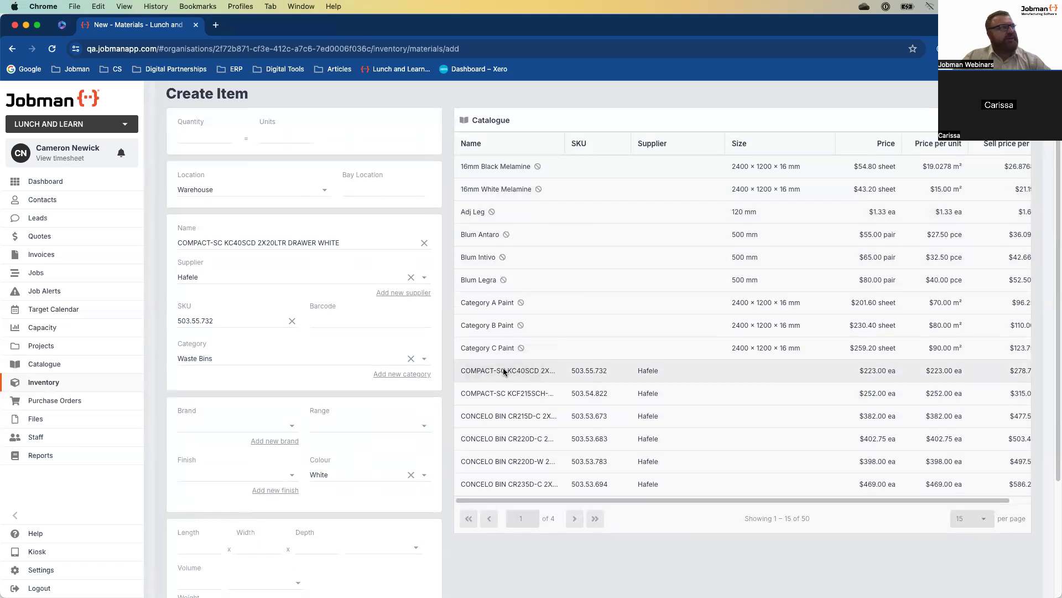
# Set the inventory item's quantity to 10, create it and return to the inventory materials list
pyautogui.click(202, 136)
pyautogui.write('10')
pyautogui.scroll(-5, 215, 281)
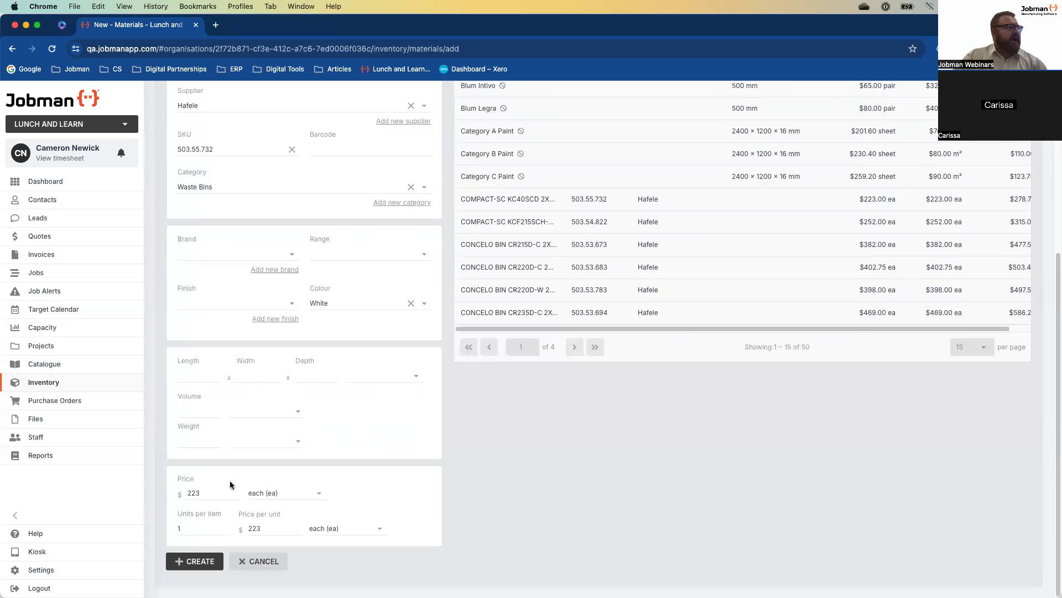
pyautogui.click(208, 562)
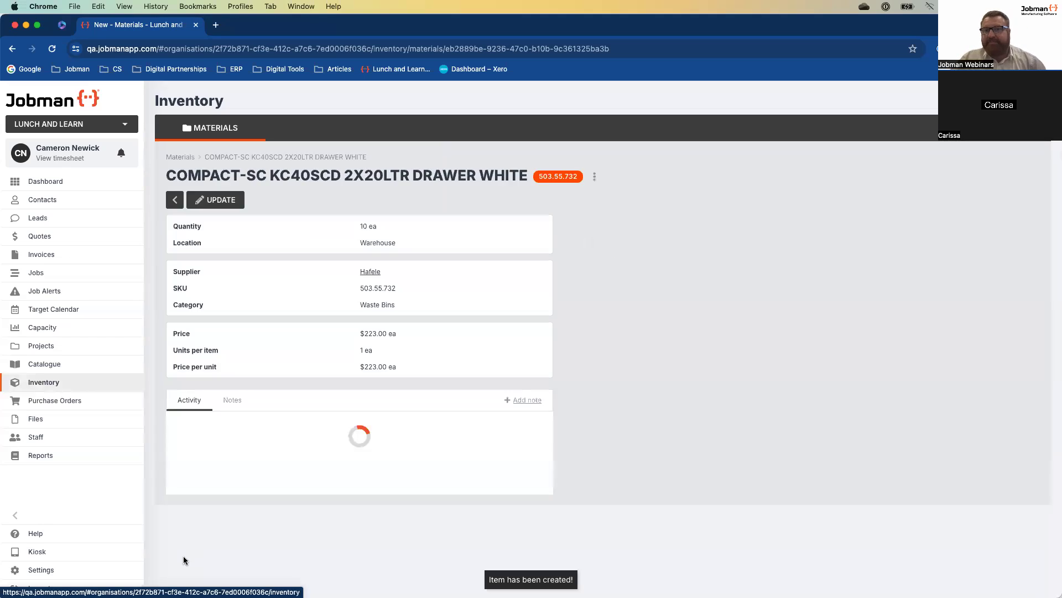
pyautogui.click(176, 160)
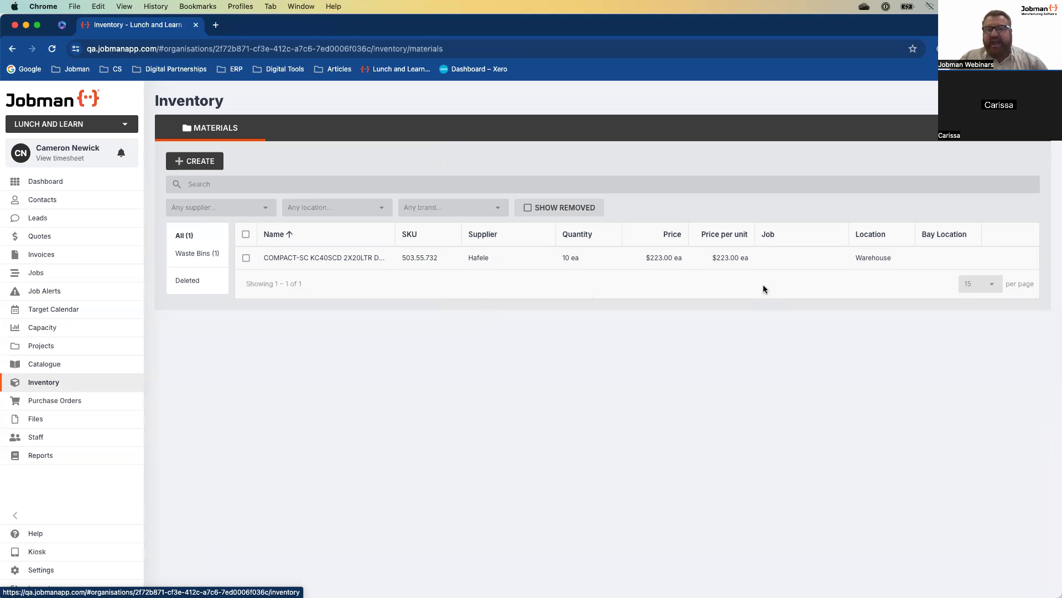
# Open the inventory item COMPACT-SC KC40SCD 2X20LTR DRAWER WHITE for editing and select Warehouse as its location
pyautogui.click(347, 258)
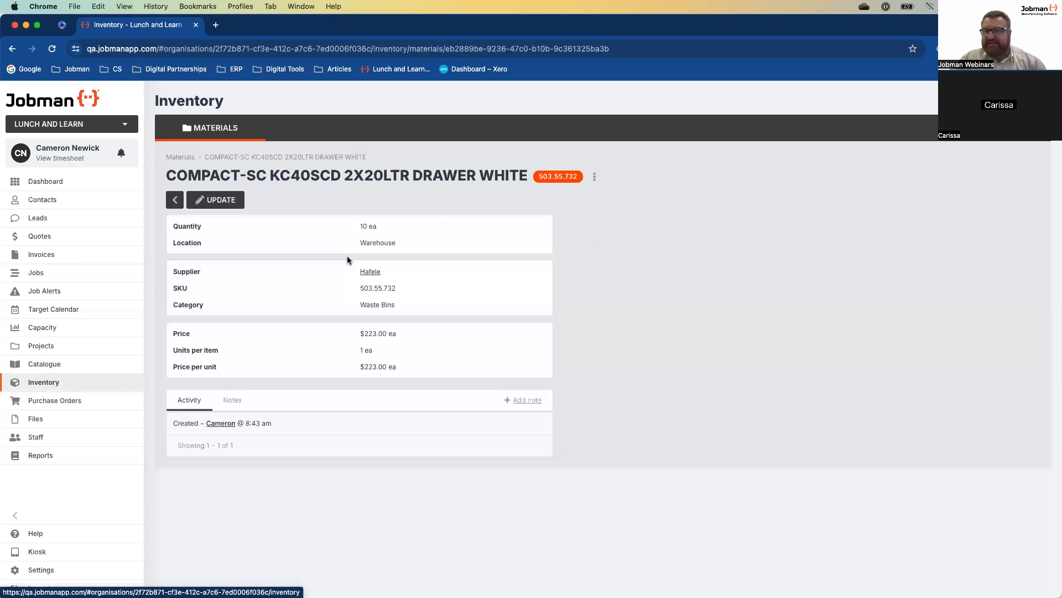
pyautogui.click(210, 206)
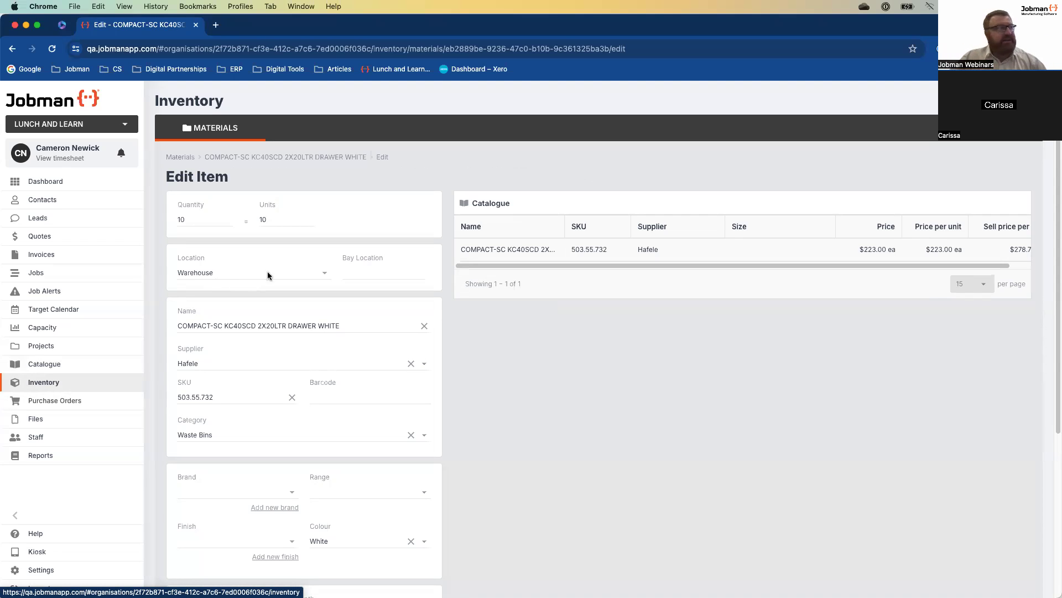
pyautogui.click(325, 275)
pyautogui.click(211, 295)
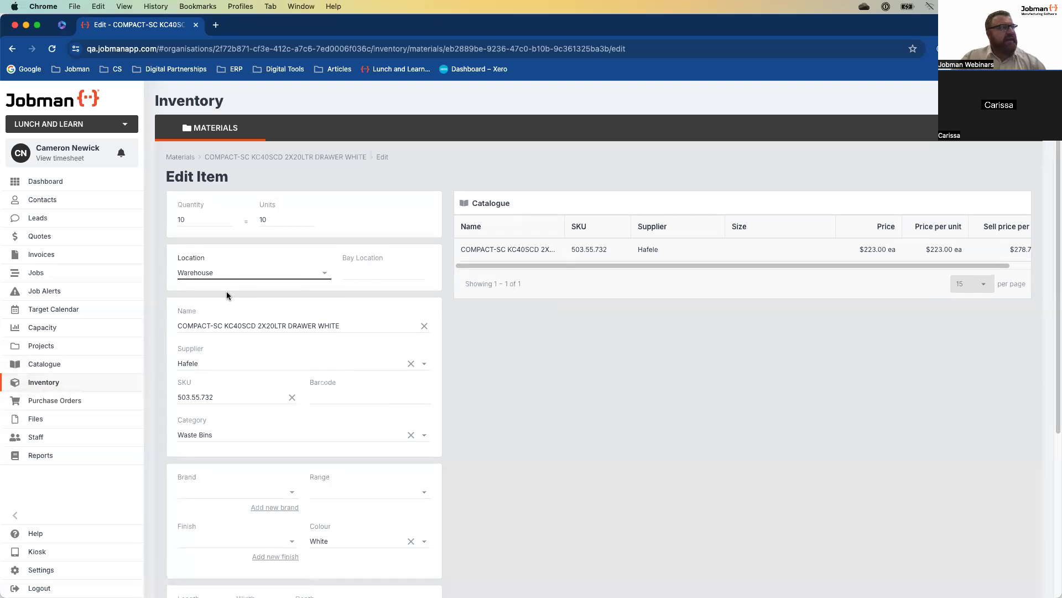
# Set the item's bay location to B2, save the changes and return to the inventory materials list
pyautogui.click(374, 275)
pyautogui.write('B1')
pyautogui.scroll(-4, 363, 363)
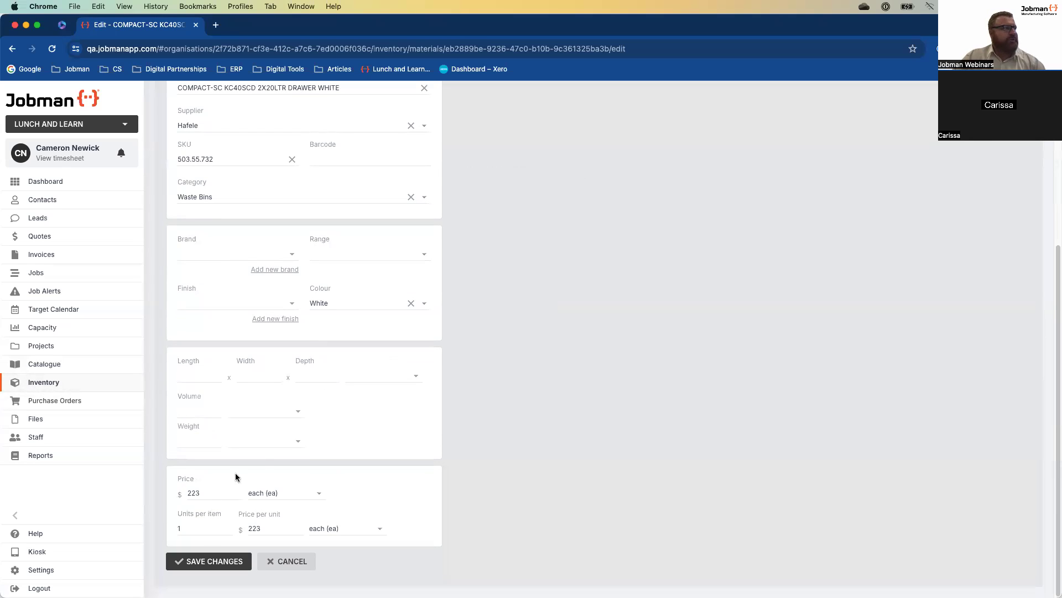
pyautogui.click(217, 563)
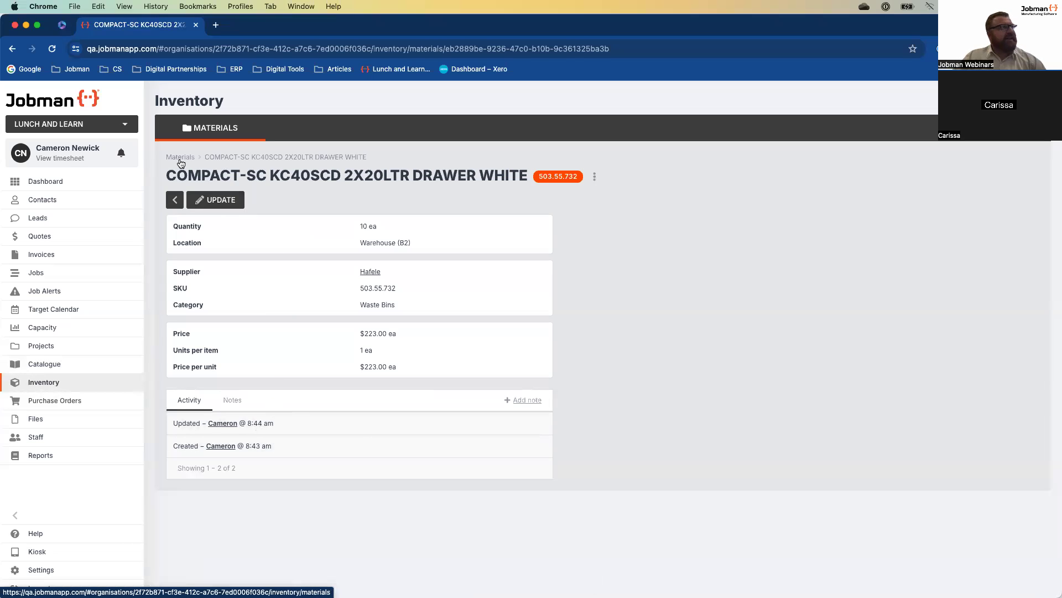
pyautogui.click(180, 159)
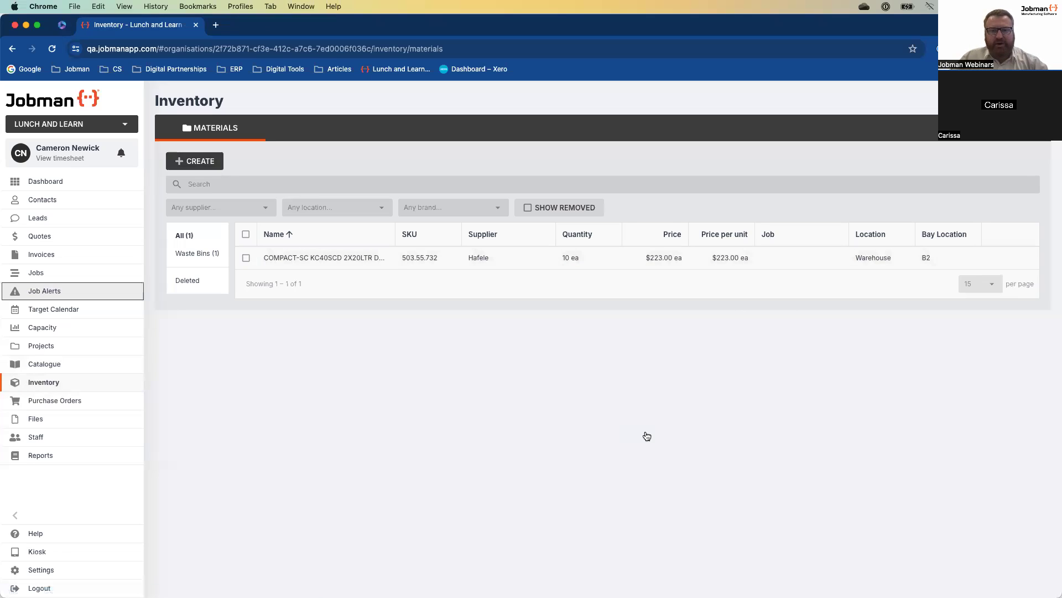
pyautogui.press('super+Tab')
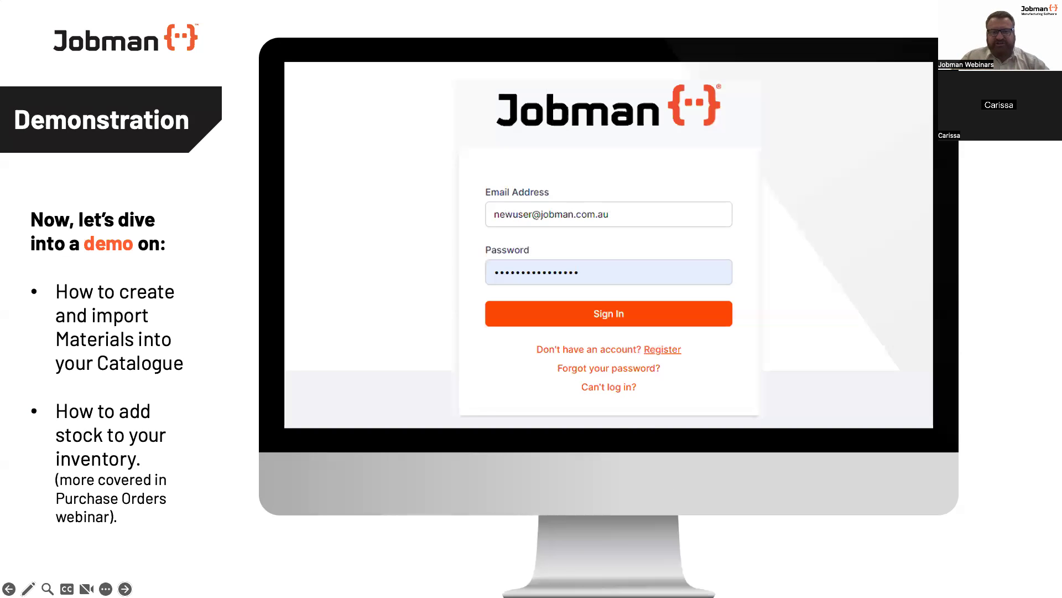
pyautogui.press('Right')
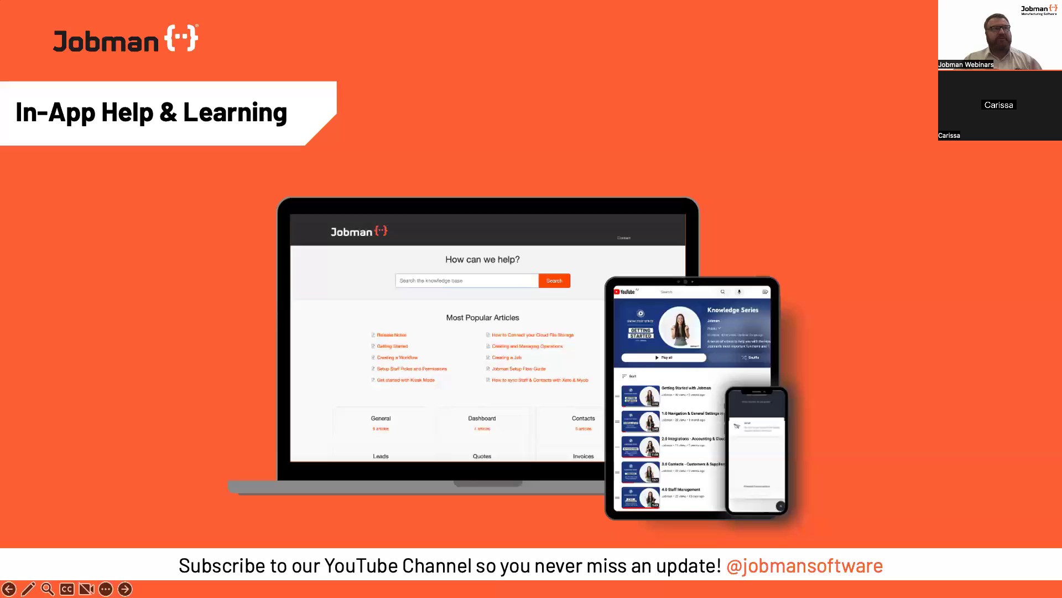